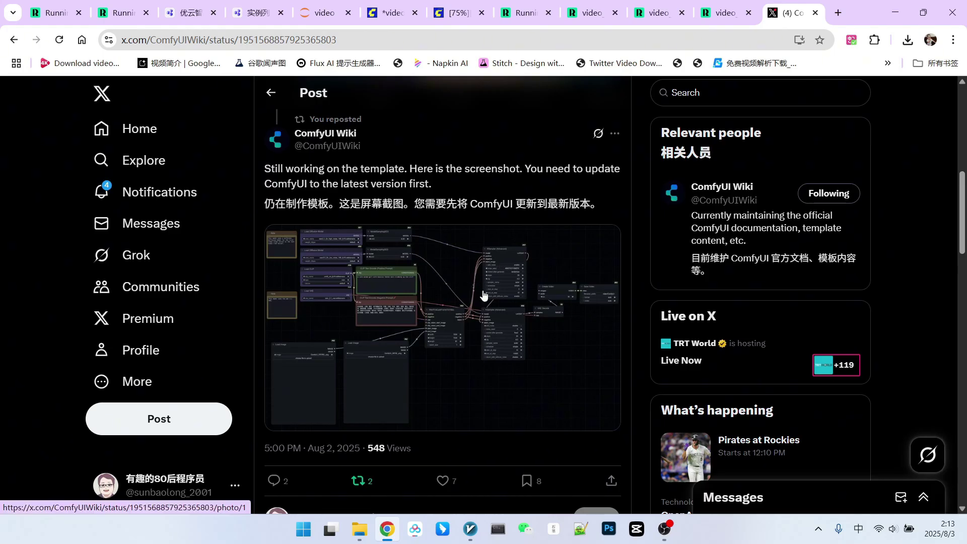
# Enlarge the ComfyUI Wiki post's workflow screenshot and open it in a new tab
pyautogui.click(440, 277)
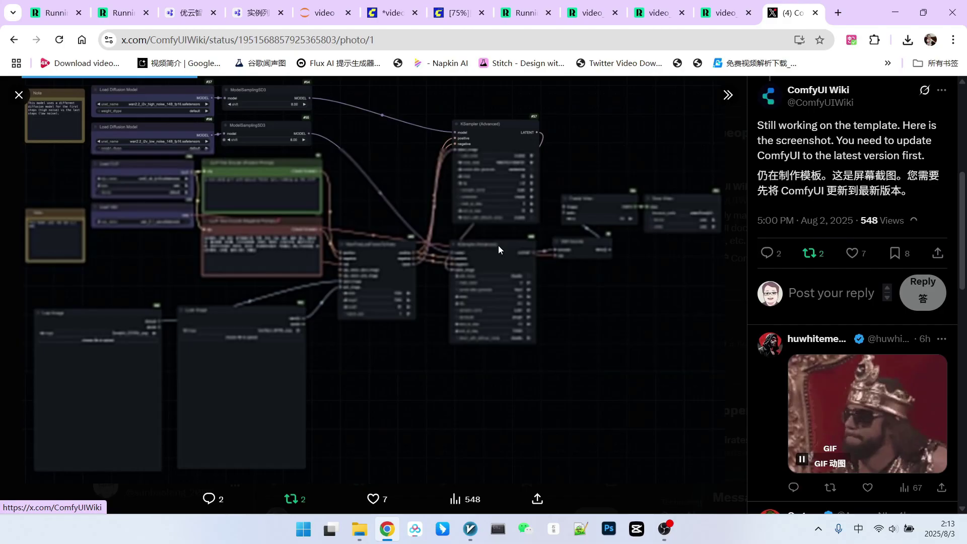
pyautogui.rightClick(411, 154)
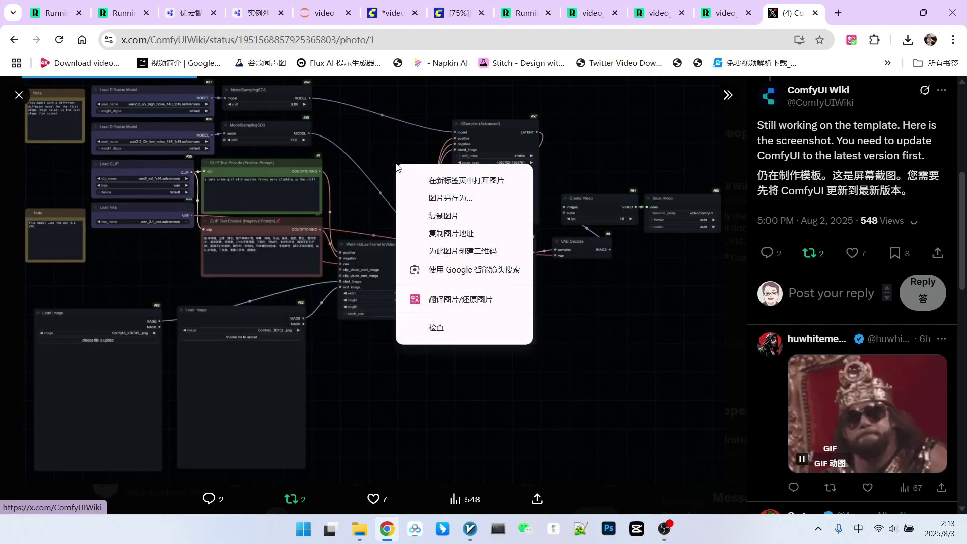
pyautogui.click(439, 181)
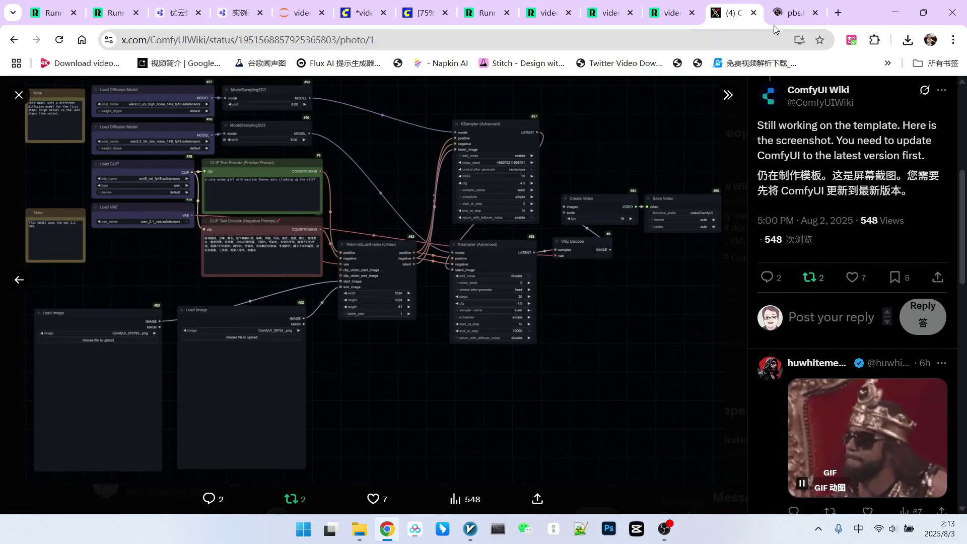
# Switch to the pbs.twimg tab with the full-resolution workflow screenshot
pyautogui.click(789, 13)
pyautogui.scroll(-5, 414, 247)
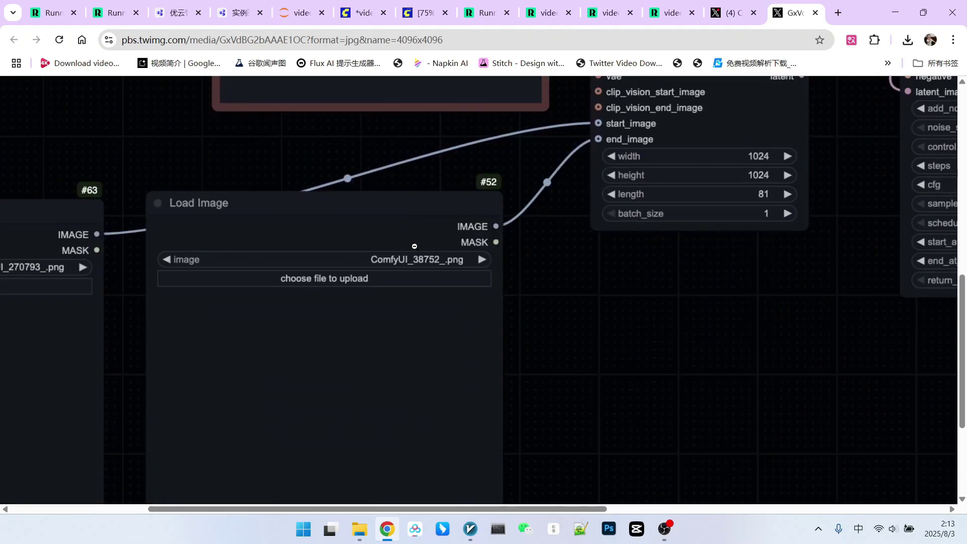
pyautogui.scroll(-2, 414, 246)
pyautogui.scroll(4, 554, 260)
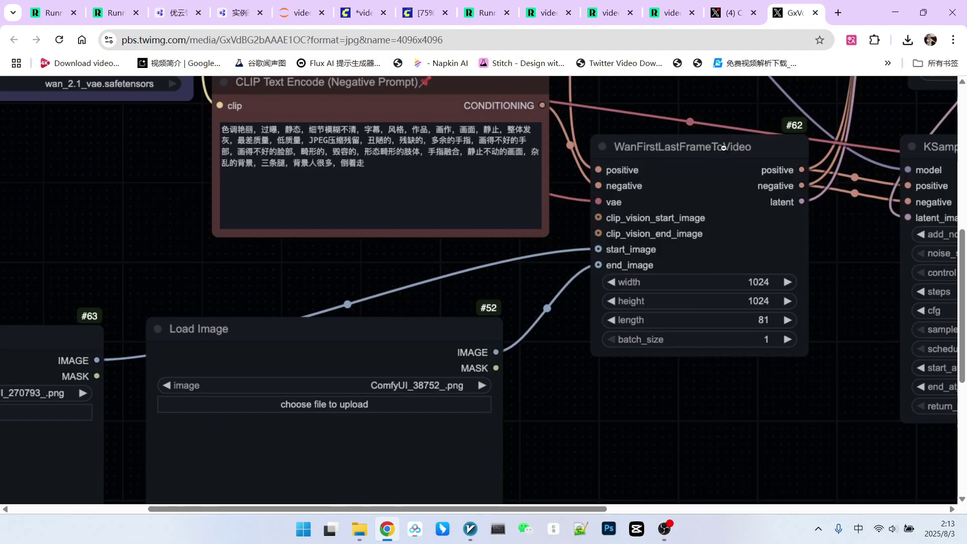
pyautogui.scroll(-2, 730, 202)
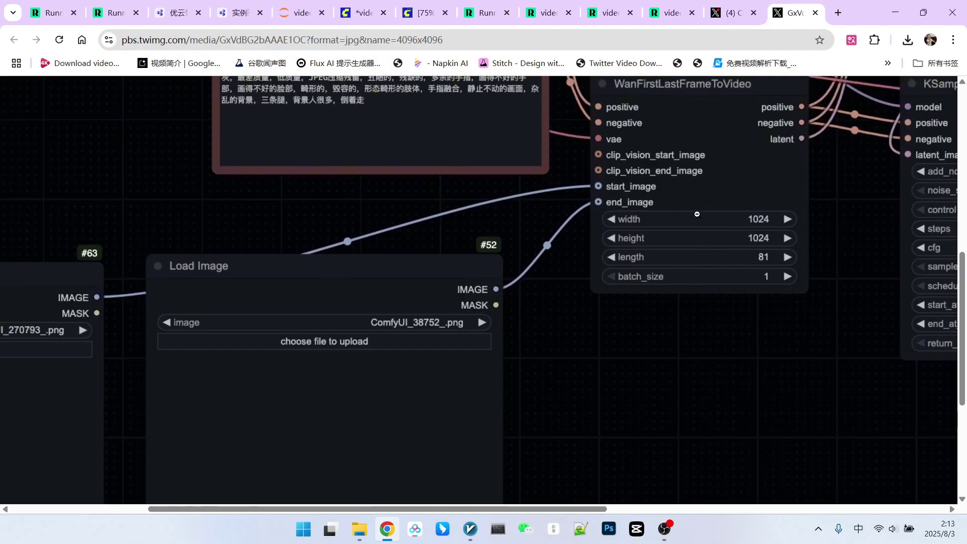
pyautogui.scroll(3, 395, 287)
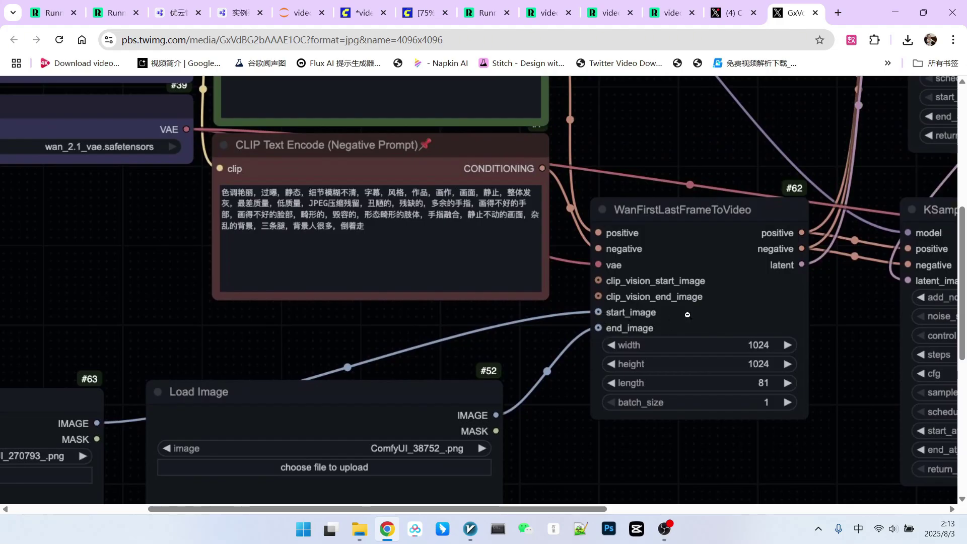
pyautogui.scroll(3, 688, 315)
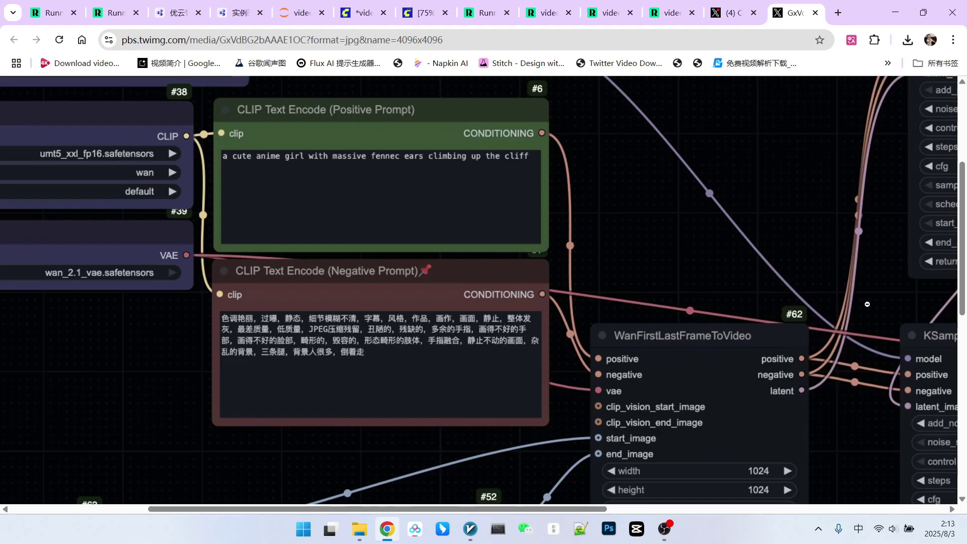
pyautogui.scroll(-1, 866, 304)
pyautogui.scroll(5, 887, 247)
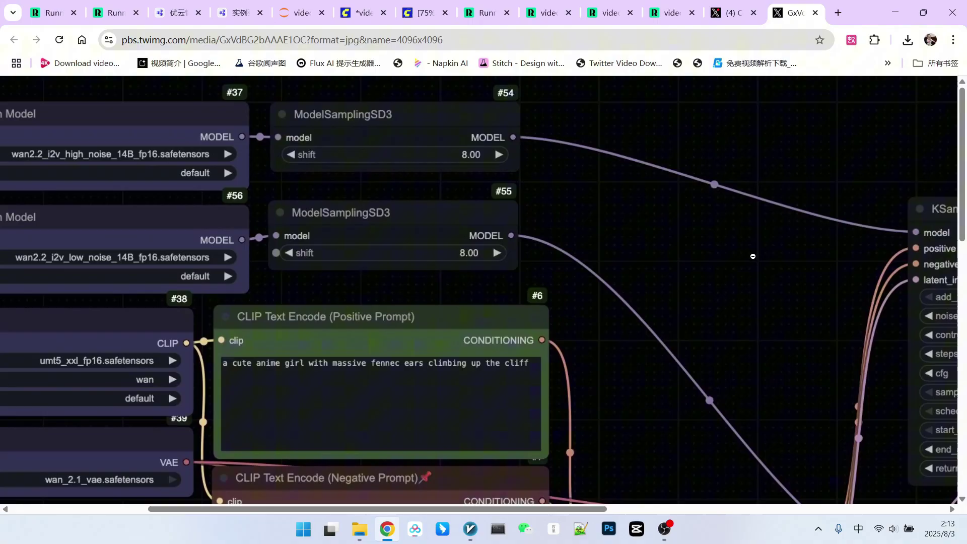
pyautogui.scroll(-5, 752, 256)
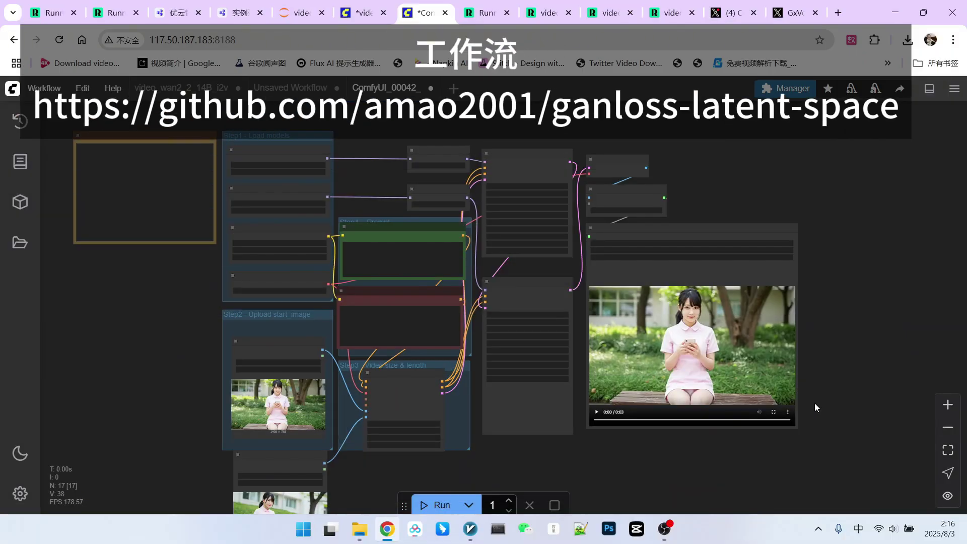
pyautogui.scroll(1, 814, 398)
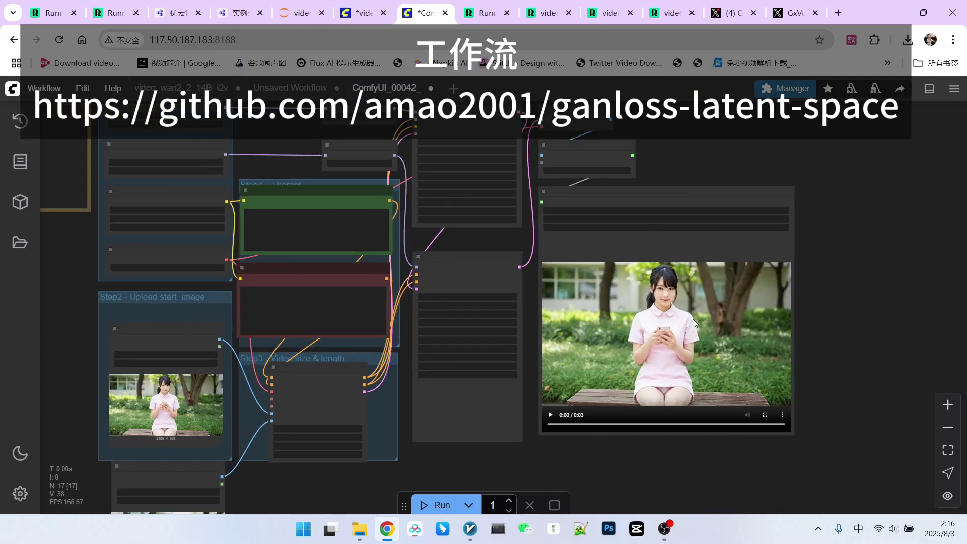
pyautogui.scroll(1, 594, 433)
pyautogui.scroll(1, 552, 446)
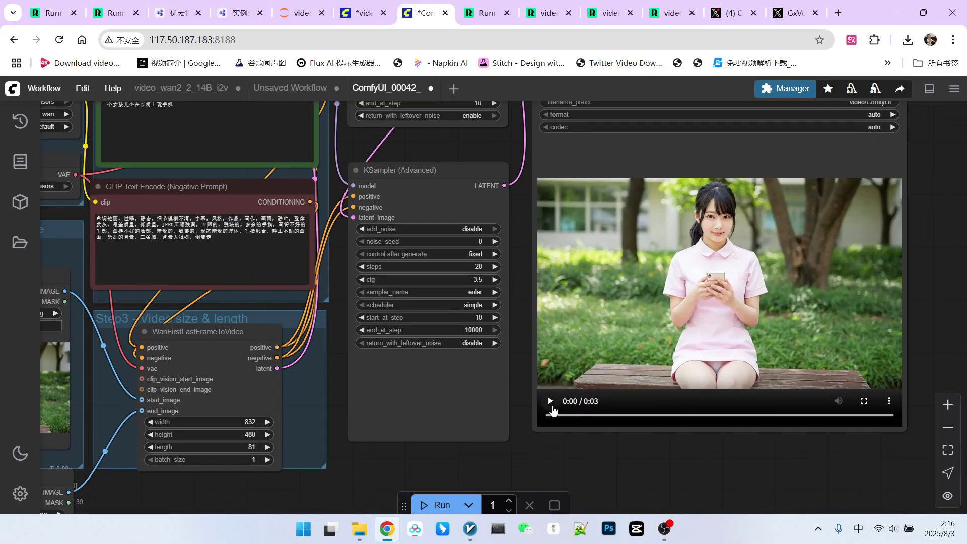
pyautogui.click(551, 414)
pyautogui.click(613, 408)
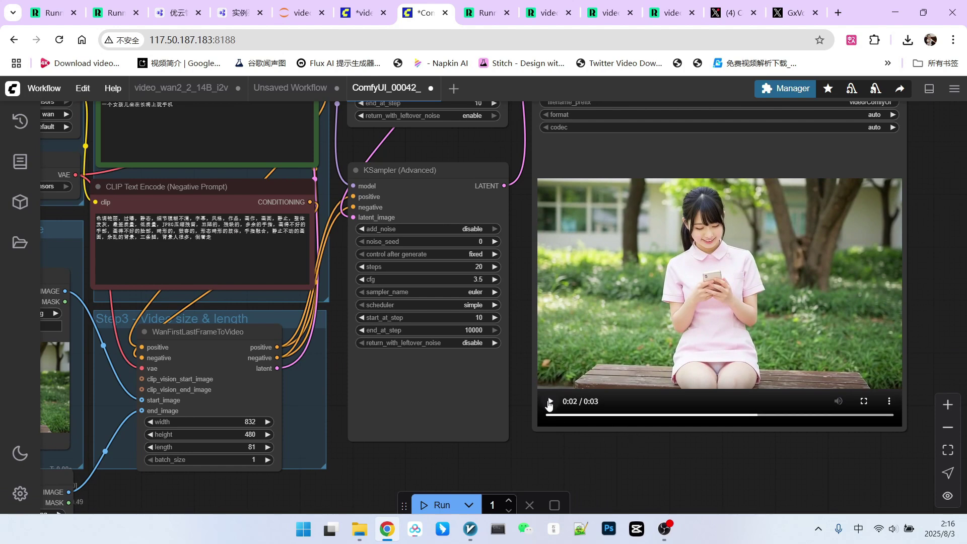
pyautogui.click(550, 402)
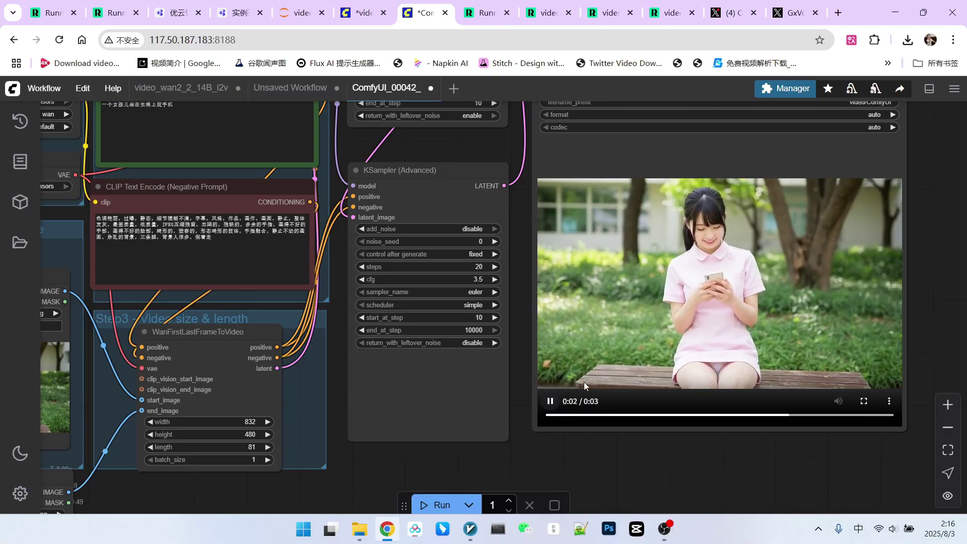
pyautogui.click(551, 403)
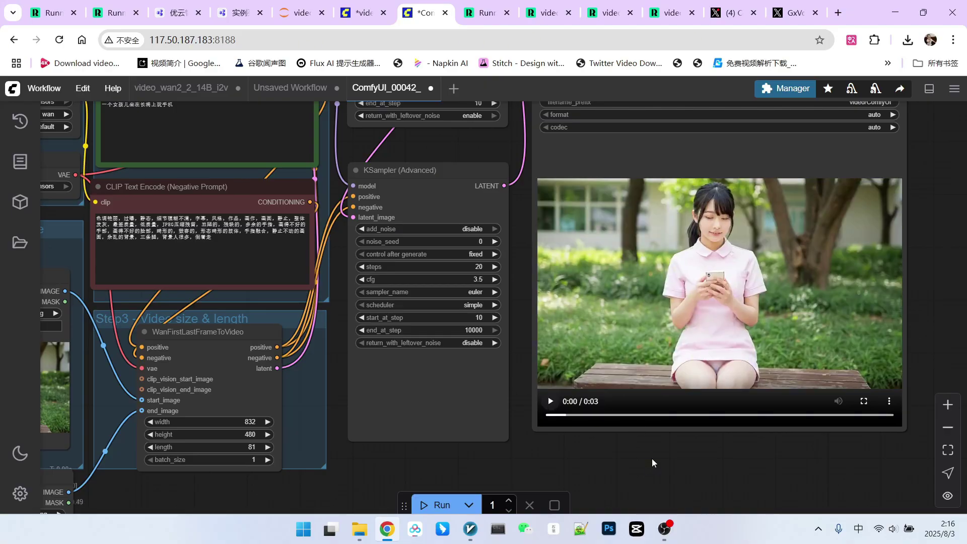
pyautogui.scroll(-2, 652, 459)
pyautogui.scroll(-2, 653, 458)
pyautogui.scroll(-1, 680, 446)
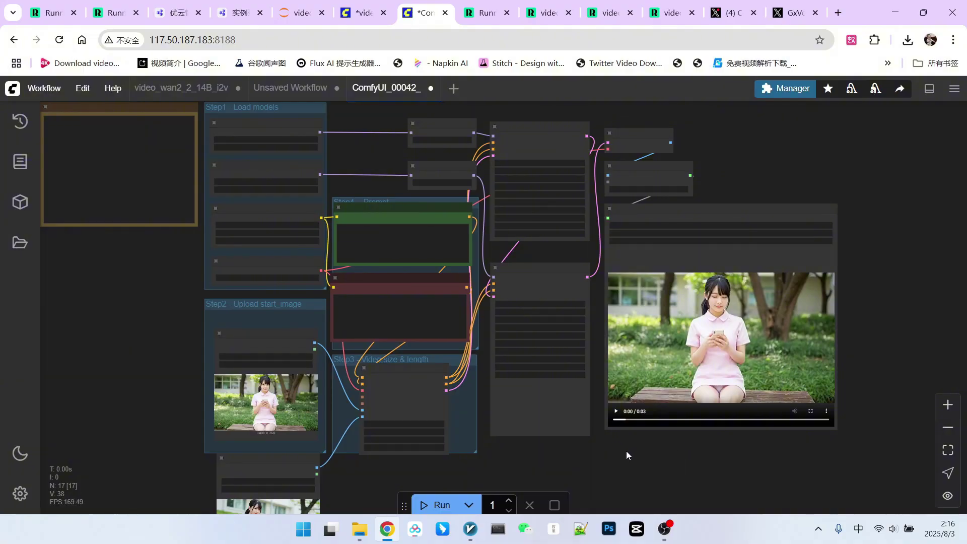
pyautogui.scroll(2, 627, 452)
pyautogui.scroll(2, 598, 432)
pyautogui.scroll(3, 529, 393)
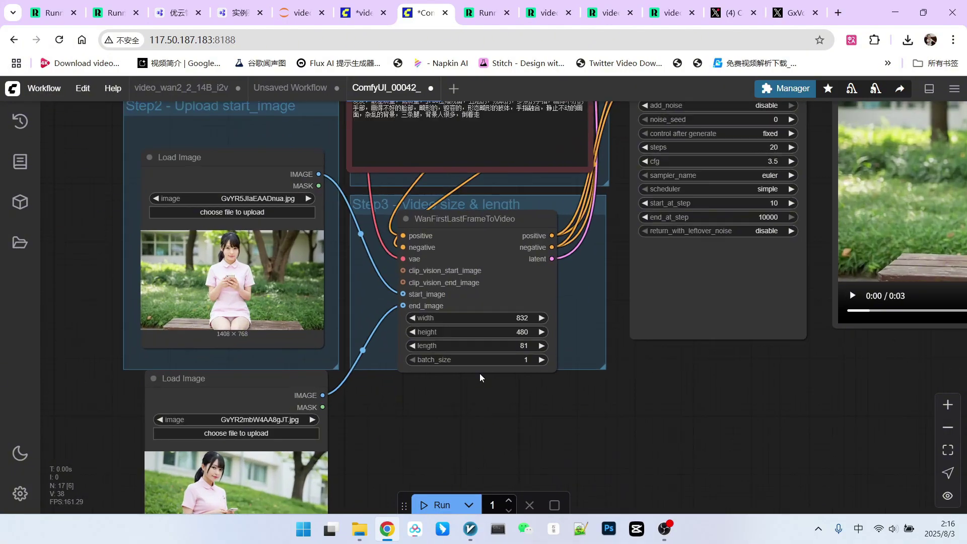
pyautogui.scroll(1, 479, 373)
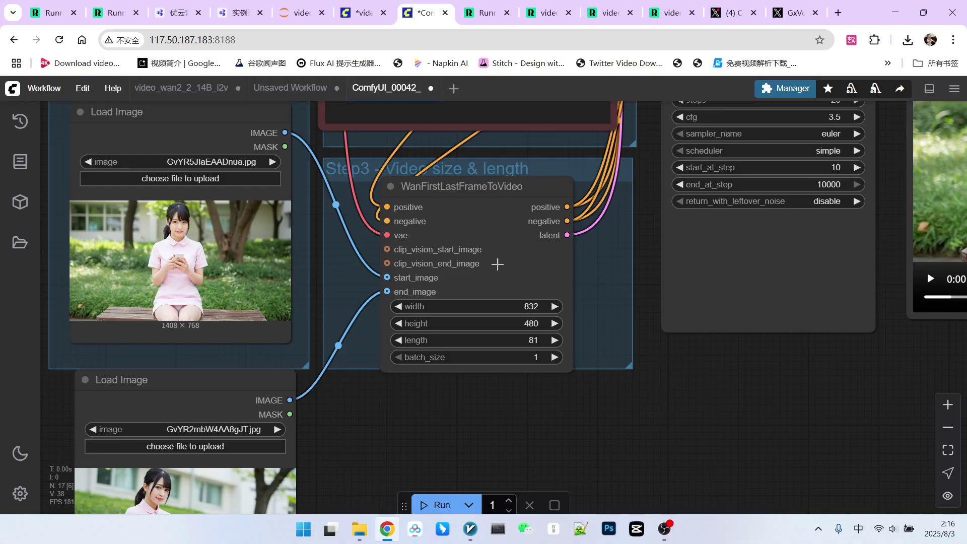
pyautogui.click(485, 187)
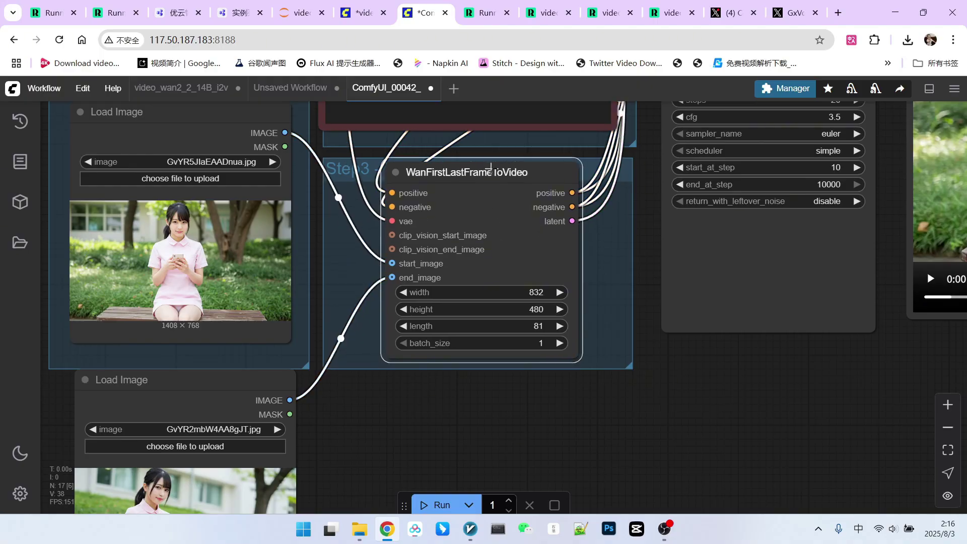
pyautogui.scroll(-1, 466, 242)
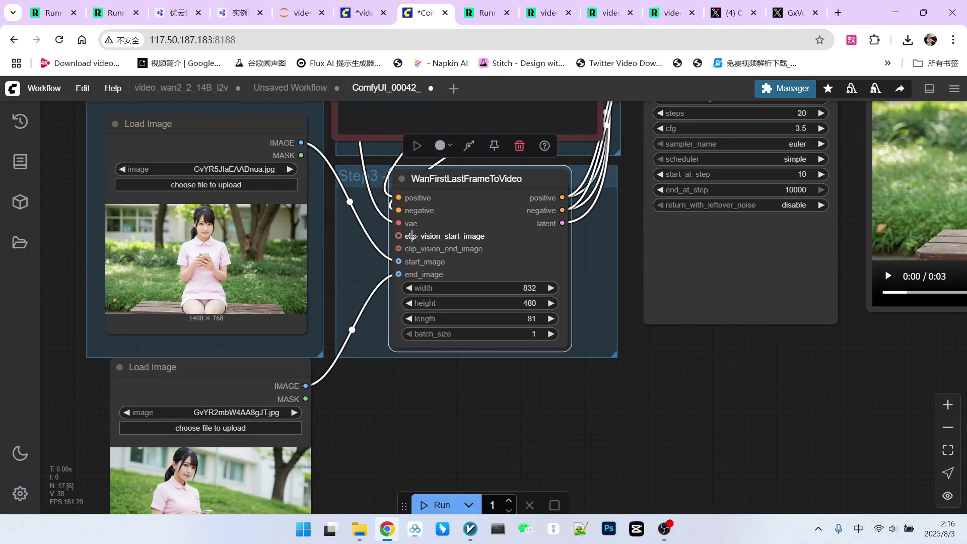
pyautogui.scroll(-1, 491, 318)
pyautogui.scroll(-2, 586, 378)
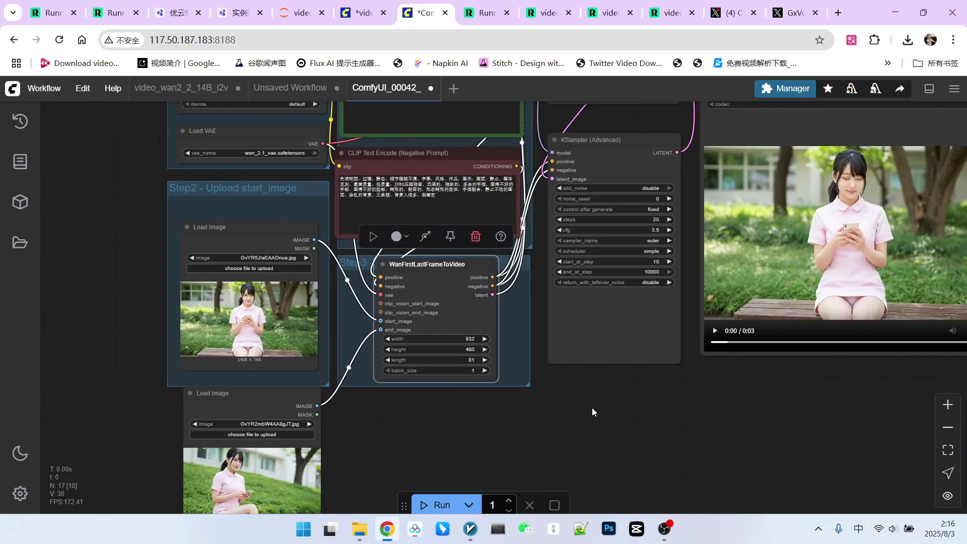
pyautogui.moveTo(652, 391)
pyautogui.mouseDown()
pyautogui.moveTo(546, 418)
pyautogui.moveTo(551, 411)
pyautogui.mouseUp()
pyautogui.scroll(1, 551, 411)
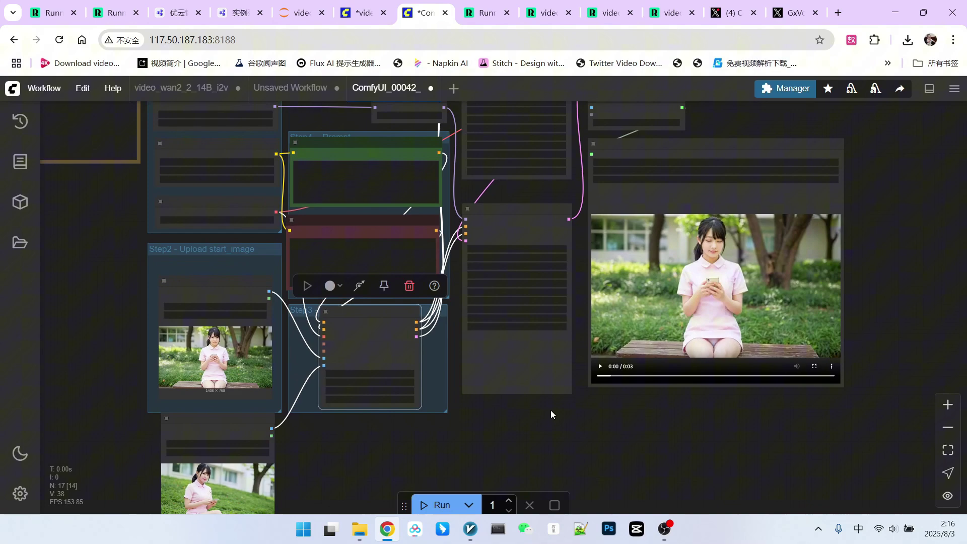
# On the RunningHub workflow, pan across the prompt, sampler, first-last-frame, video size and output preview nodes
pyautogui.click(667, 13)
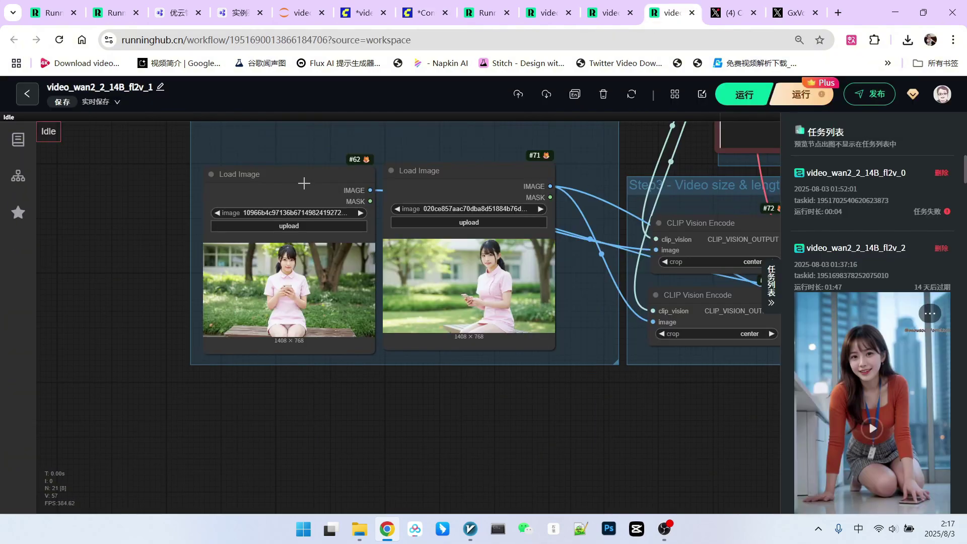
pyautogui.moveTo(106, 177); pyautogui.dragTo(331, 440)
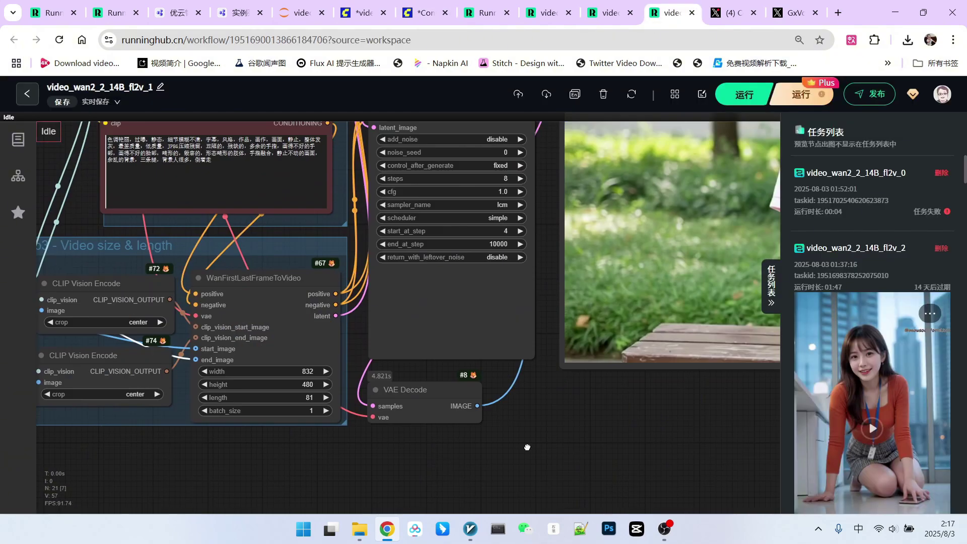
pyautogui.moveTo(529, 439); pyautogui.dragTo(333, 439)
pyautogui.scroll(2, 509, 491)
pyautogui.scroll(-2, 509, 492)
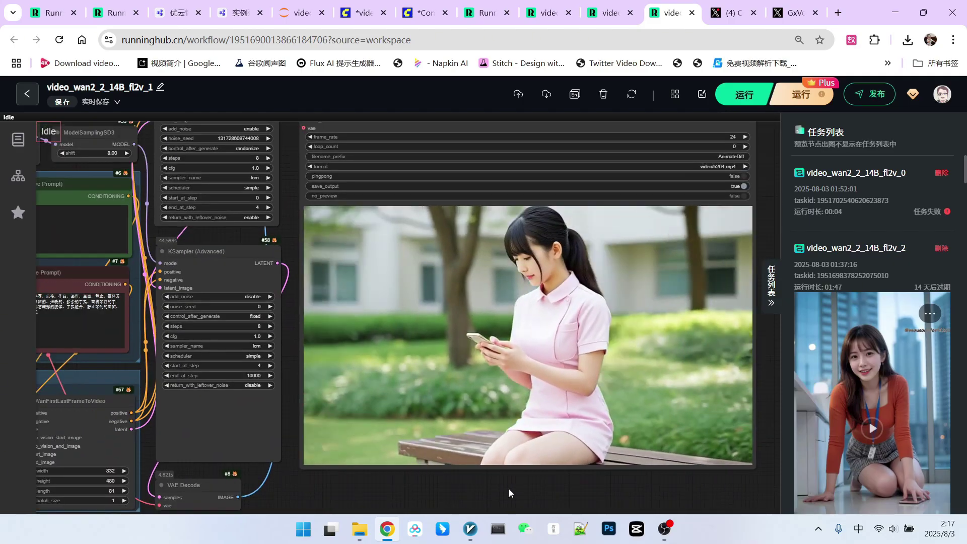
pyautogui.scroll(-1, 510, 493)
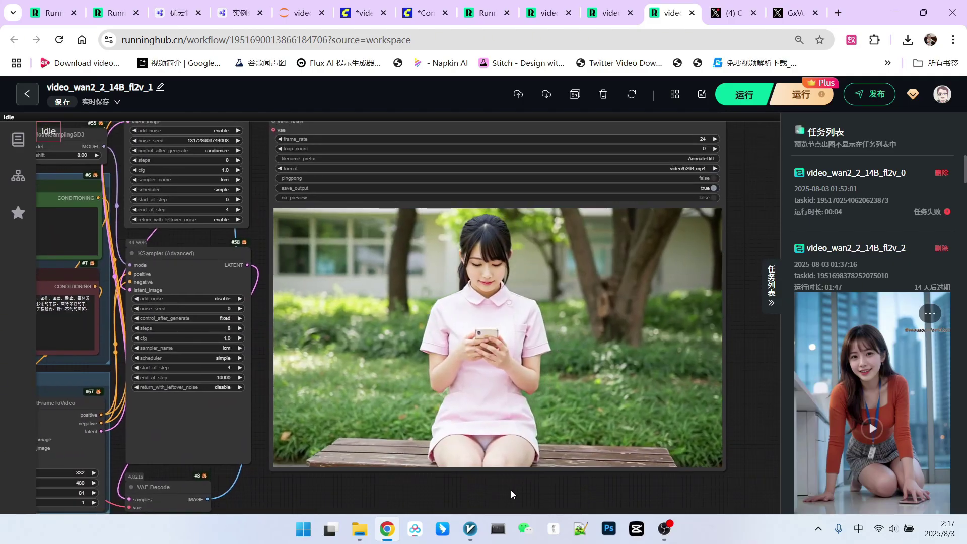
pyautogui.moveTo(511, 489); pyautogui.dragTo(528, 487)
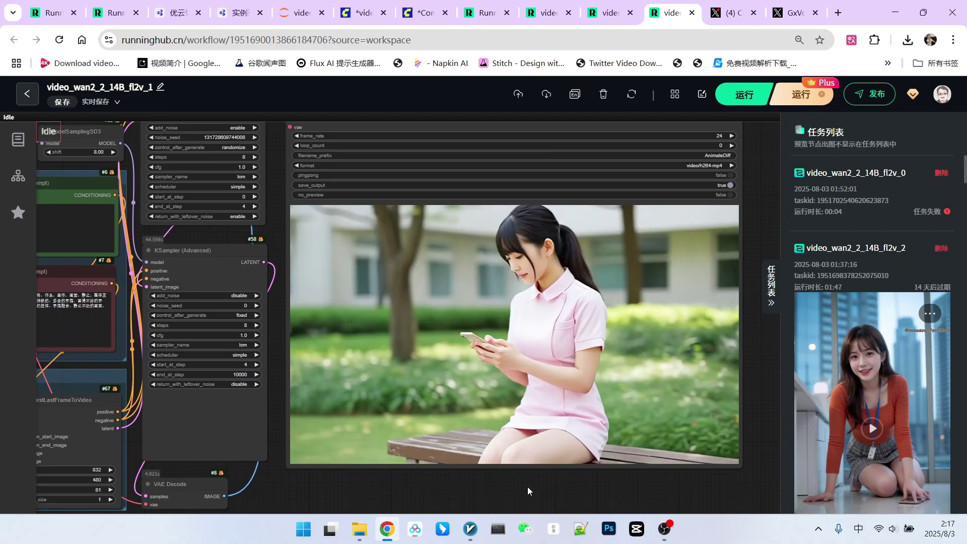
pyautogui.scroll(2, 527, 487)
pyautogui.moveTo(527, 487); pyautogui.dragTo(582, 415)
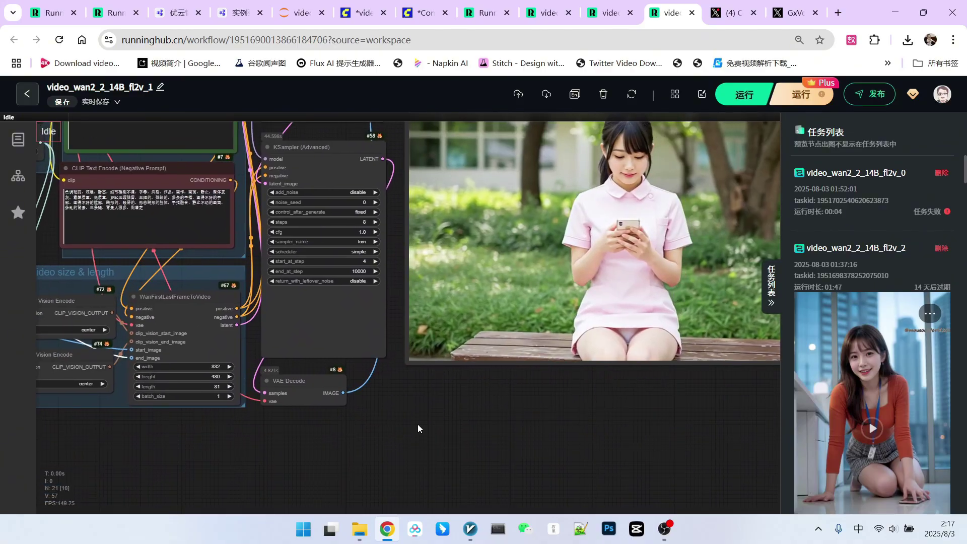
pyautogui.scroll(1, 418, 425)
pyautogui.moveTo(250, 424); pyautogui.dragTo(418, 424)
pyautogui.scroll(2, 303, 454)
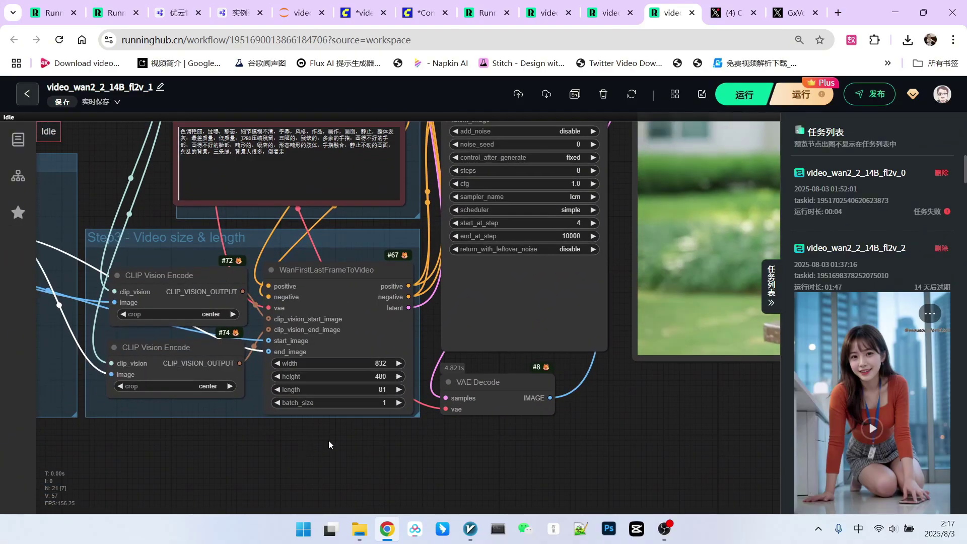
pyautogui.scroll(2, 340, 439)
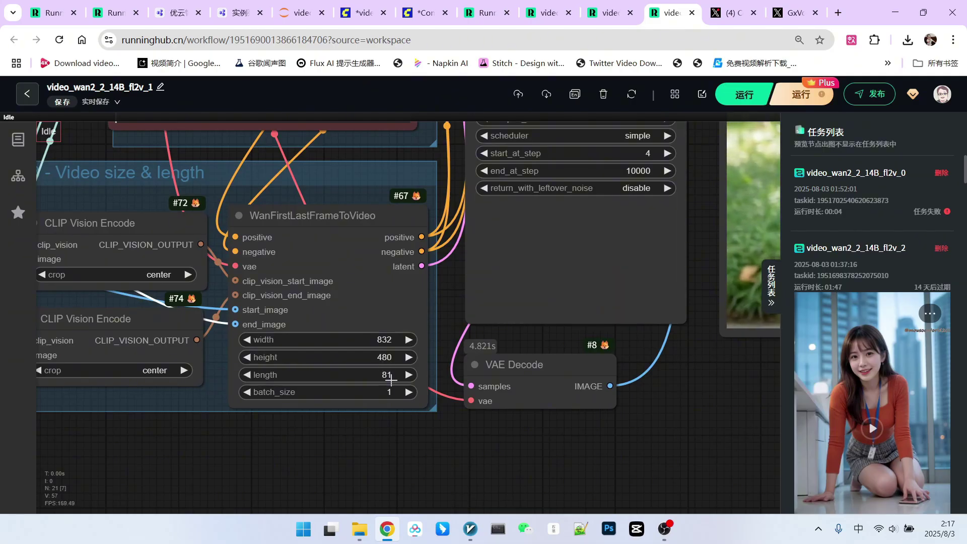
pyautogui.scroll(-2, 384, 434)
pyautogui.scroll(-1, 384, 433)
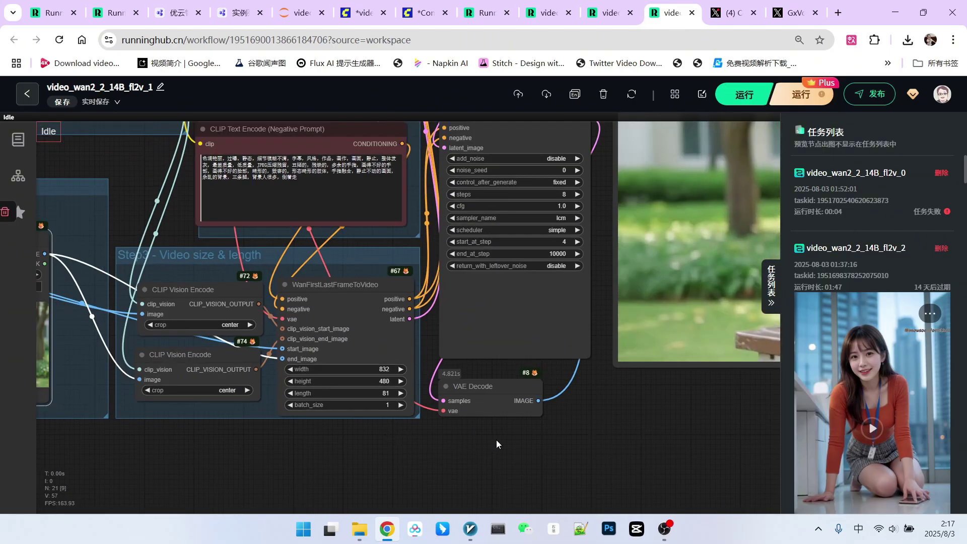
pyautogui.scroll(-2, 496, 441)
pyautogui.moveTo(581, 426)
pyautogui.mouseDown()
pyautogui.moveTo(621, 430)
pyautogui.moveTo(577, 456)
pyautogui.mouseUp()
pyautogui.scroll(-1, 614, 439)
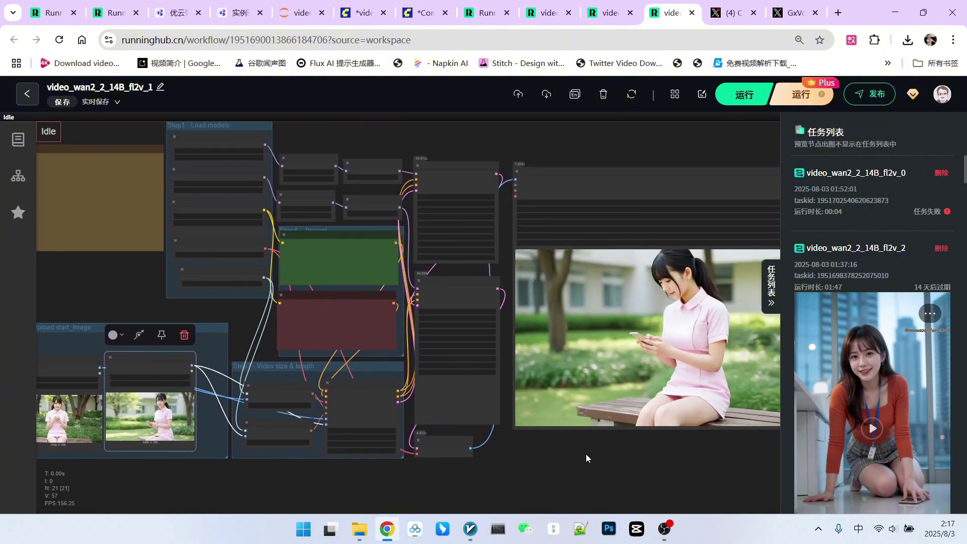
pyautogui.click(772, 285)
pyautogui.scroll(-1, 708, 400)
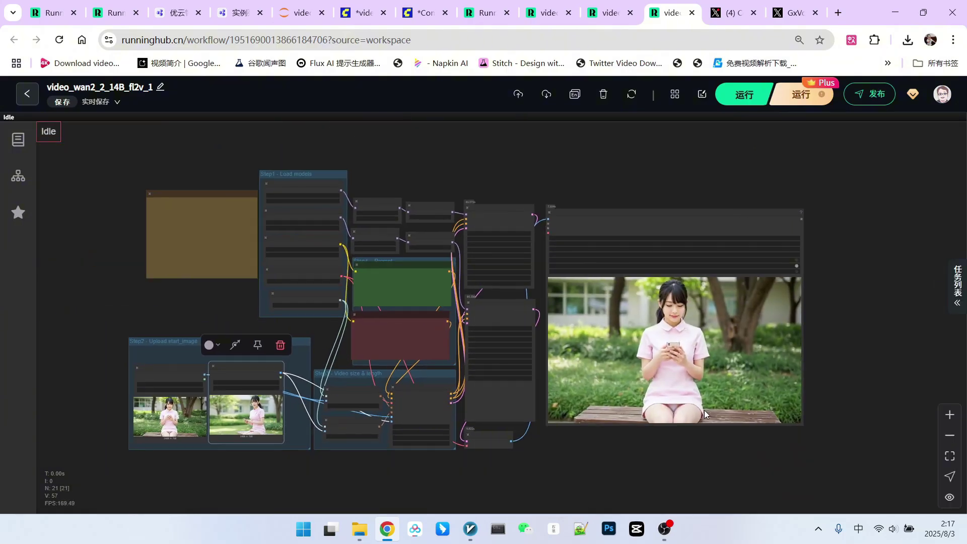
pyautogui.scroll(-1, 605, 457)
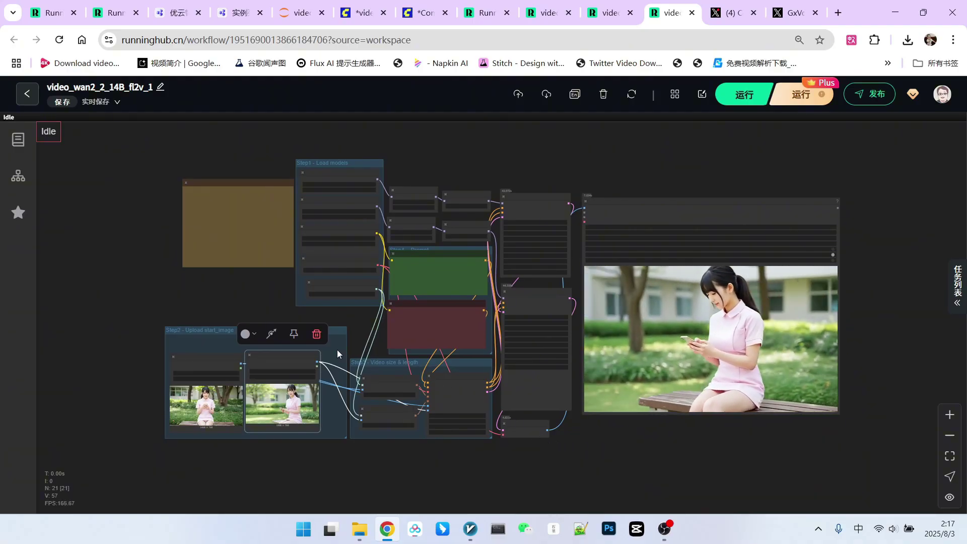
pyautogui.scroll(2, 245, 301)
pyautogui.scroll(1, 245, 302)
pyautogui.scroll(2, 355, 279)
pyautogui.scroll(1, 389, 186)
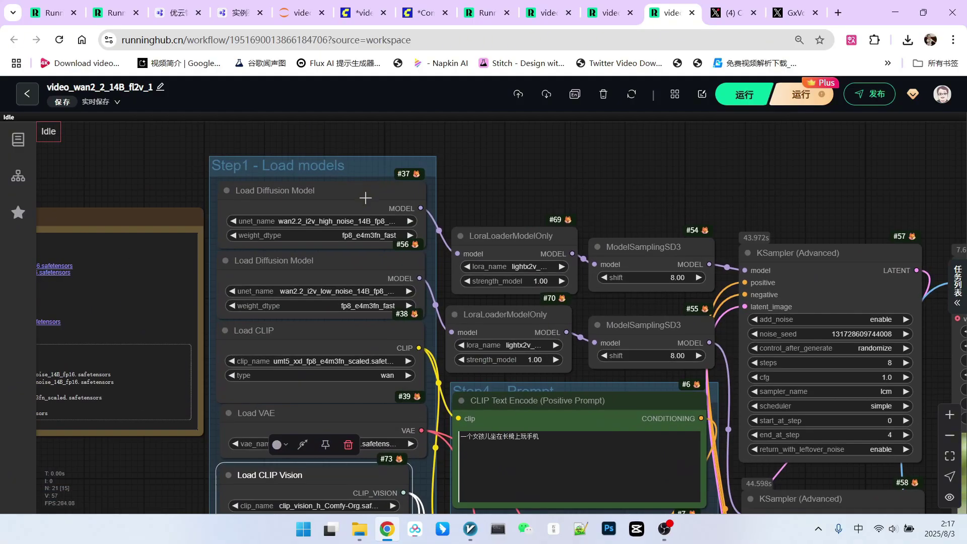
pyautogui.scroll(2, 362, 198)
pyautogui.scroll(1, 454, 189)
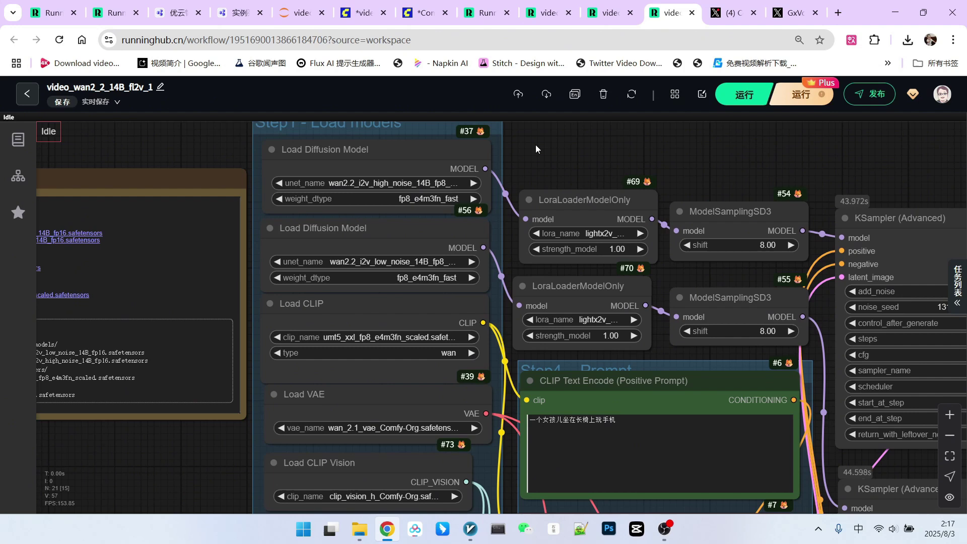
pyautogui.click(371, 155)
pyautogui.click(364, 229)
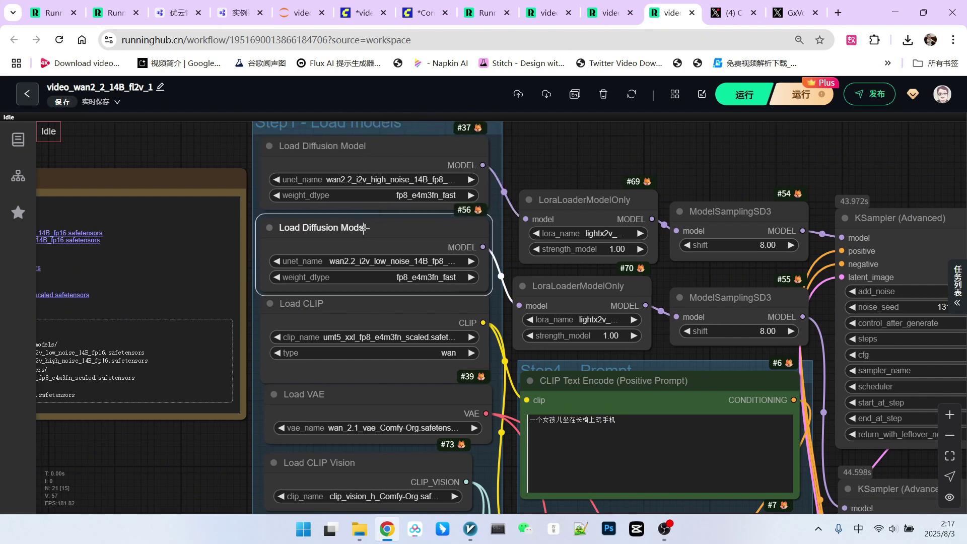
pyautogui.click(209, 153)
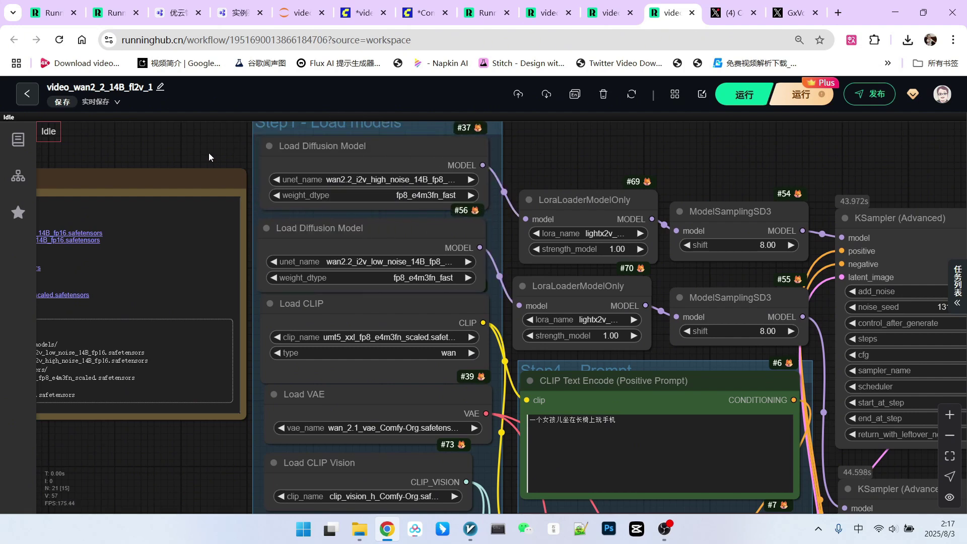
pyautogui.scroll(-1, 244, 168)
pyautogui.scroll(-1, 245, 167)
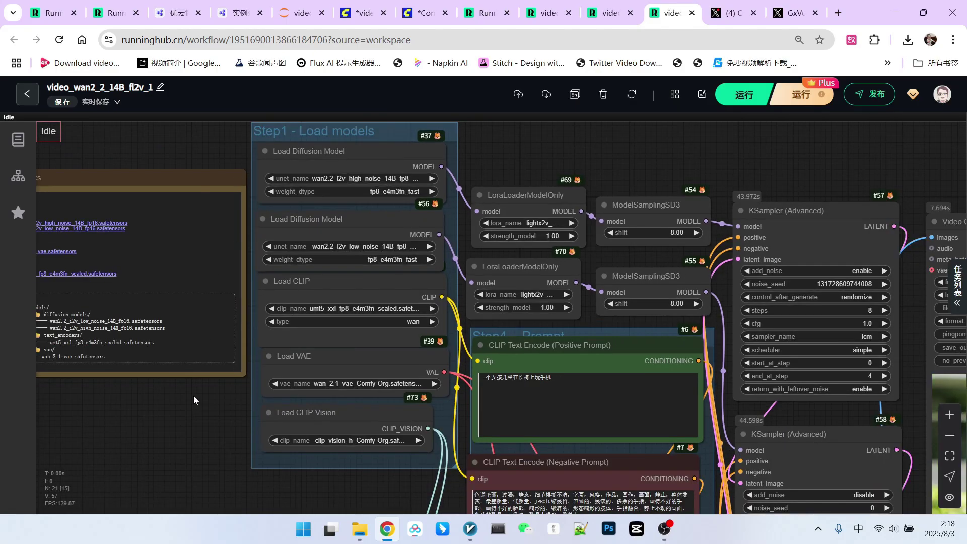
pyautogui.scroll(2, 244, 176)
pyautogui.click(318, 189)
pyautogui.click(343, 315)
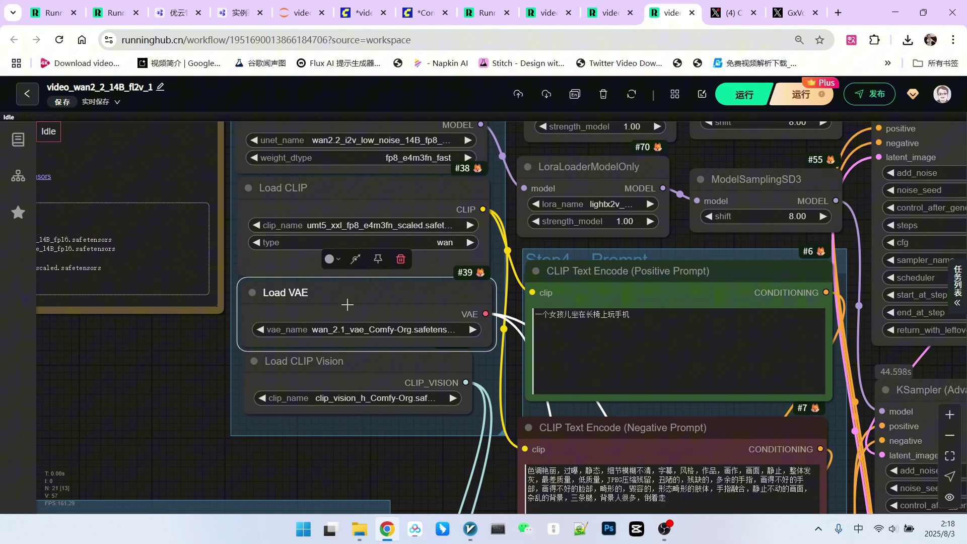
pyautogui.scroll(-1, 229, 324)
pyautogui.scroll(1, 249, 316)
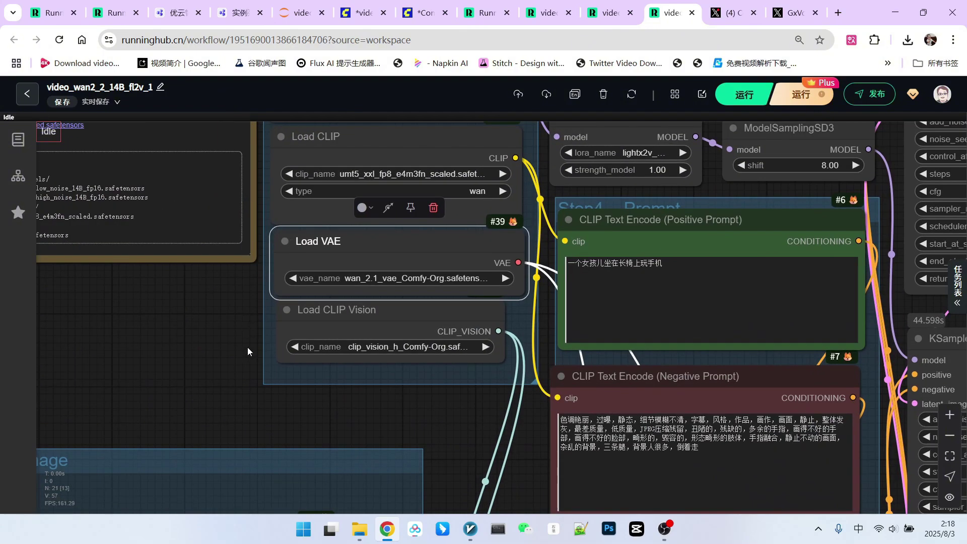
pyautogui.moveTo(355, 310); pyautogui.dragTo(357, 316)
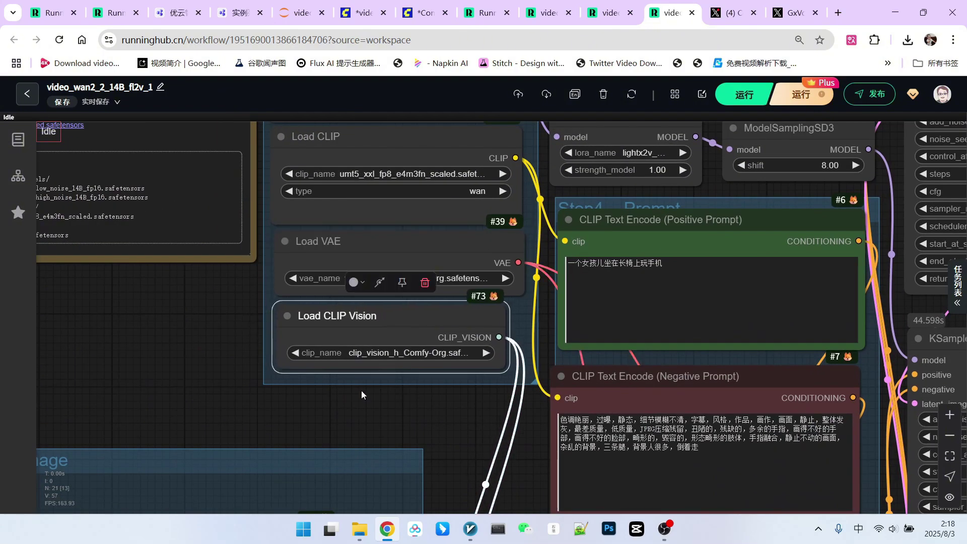
pyautogui.scroll(2, 361, 391)
pyautogui.scroll(-2, 403, 357)
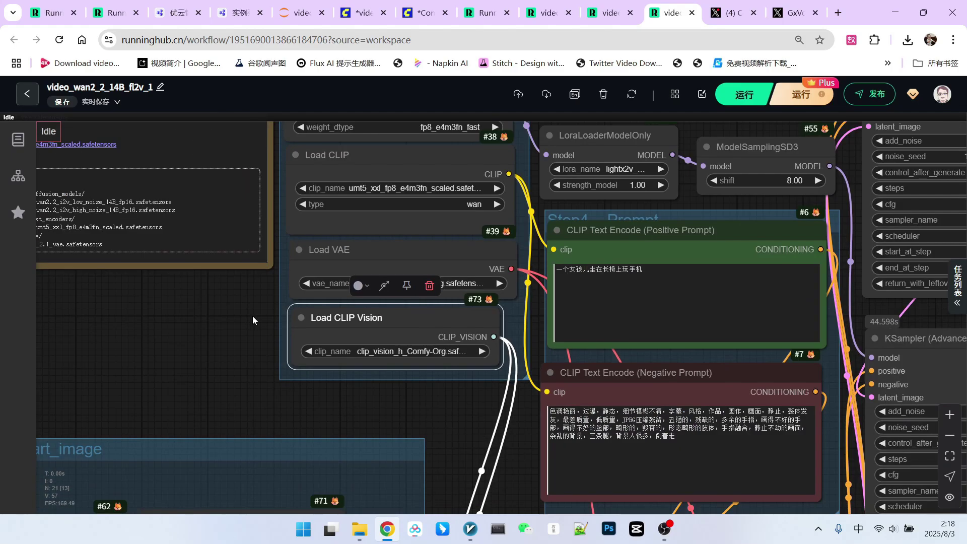
pyautogui.scroll(-1, 253, 316)
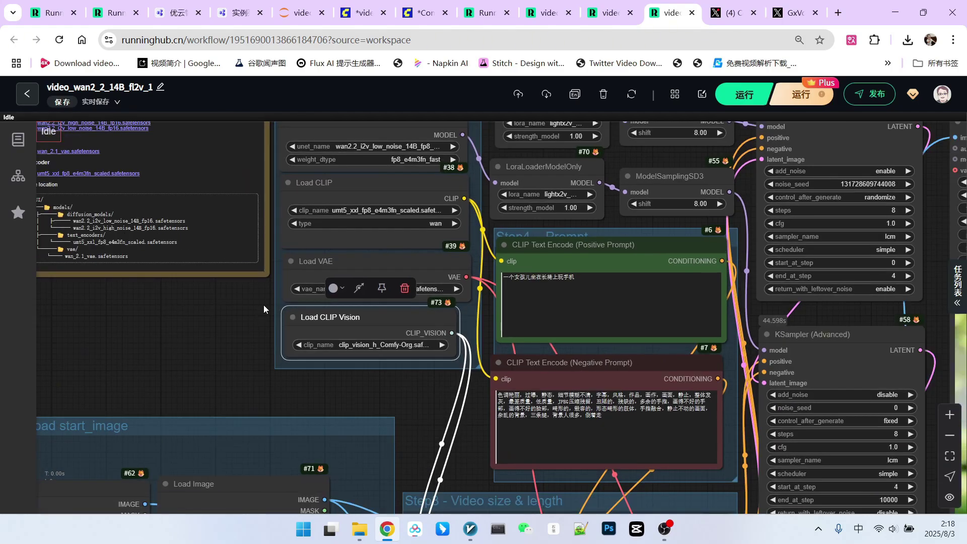
pyautogui.scroll(-2, 218, 317)
pyautogui.moveTo(218, 316); pyautogui.dragTo(309, 206)
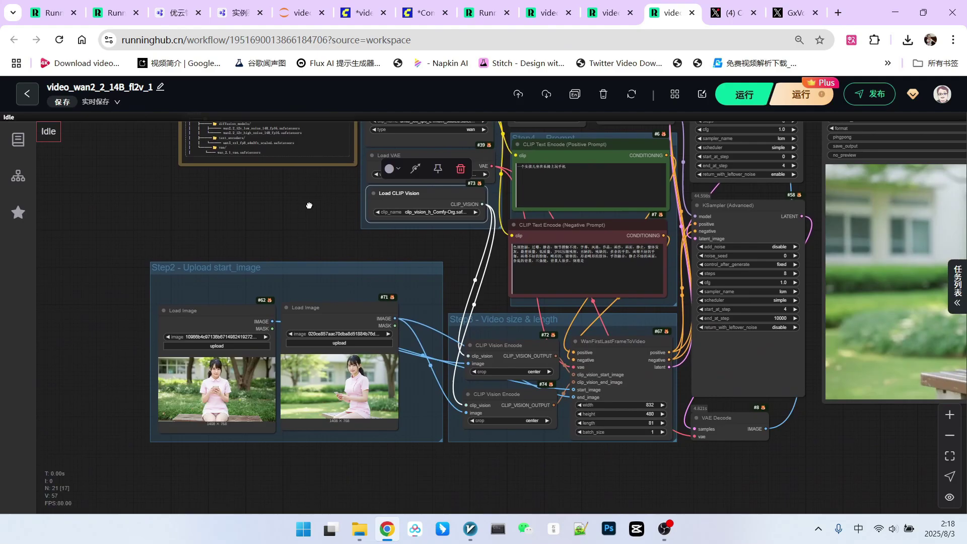
pyautogui.scroll(3, 242, 317)
pyautogui.scroll(2, 242, 318)
pyautogui.click(197, 317)
pyautogui.click(403, 280)
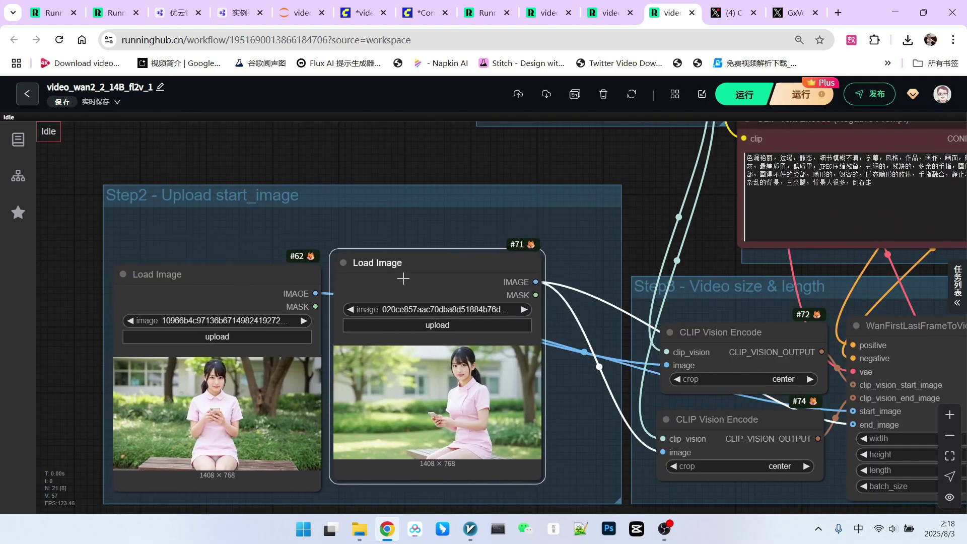
pyautogui.moveTo(470, 169); pyautogui.dragTo(227, 166)
pyautogui.scroll(2, 530, 265)
pyautogui.click(658, 223)
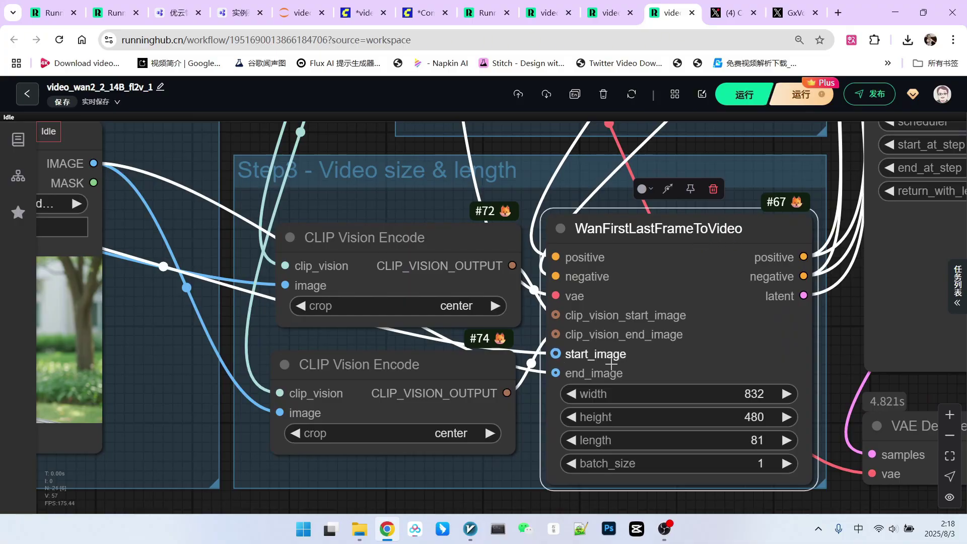
pyautogui.scroll(-2, 613, 363)
pyautogui.scroll(2, 483, 287)
pyautogui.click(442, 241)
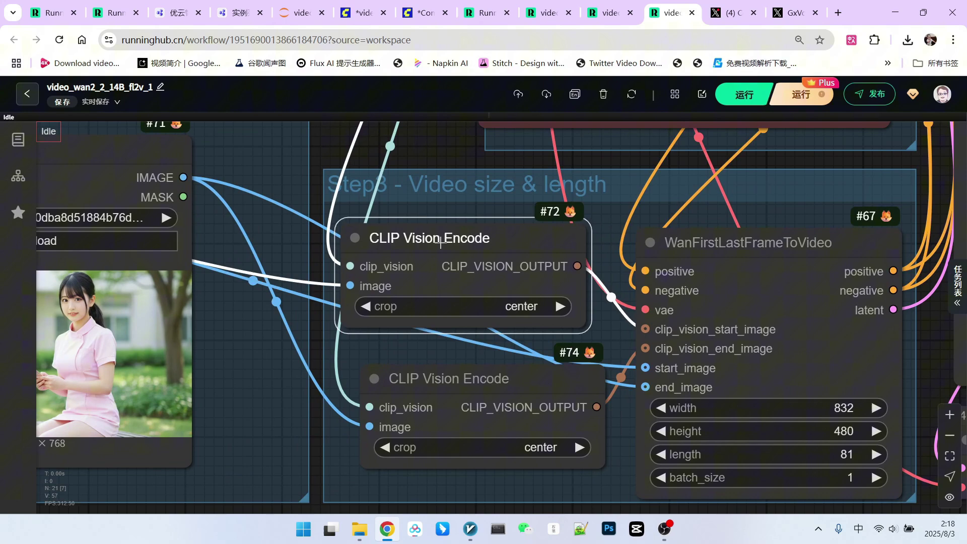
pyautogui.moveTo(446, 378); pyautogui.dragTo(442, 333)
pyautogui.scroll(-1, 455, 136)
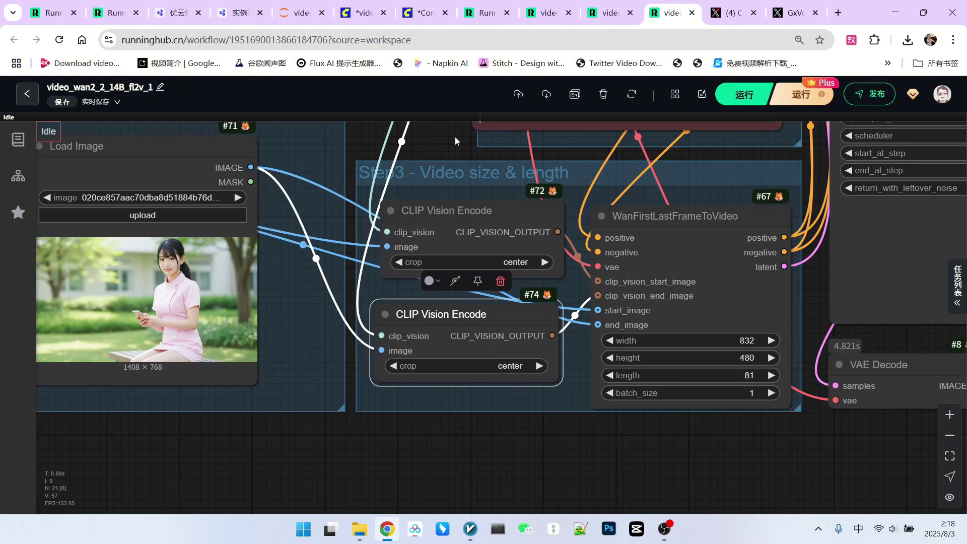
pyautogui.moveTo(455, 137)
pyautogui.mouseDown()
pyautogui.moveTo(408, 454)
pyautogui.moveTo(408, 174)
pyautogui.mouseUp()
pyautogui.click(287, 287)
pyautogui.scroll(2, 469, 288)
pyautogui.moveTo(476, 287); pyautogui.dragTo(468, 266)
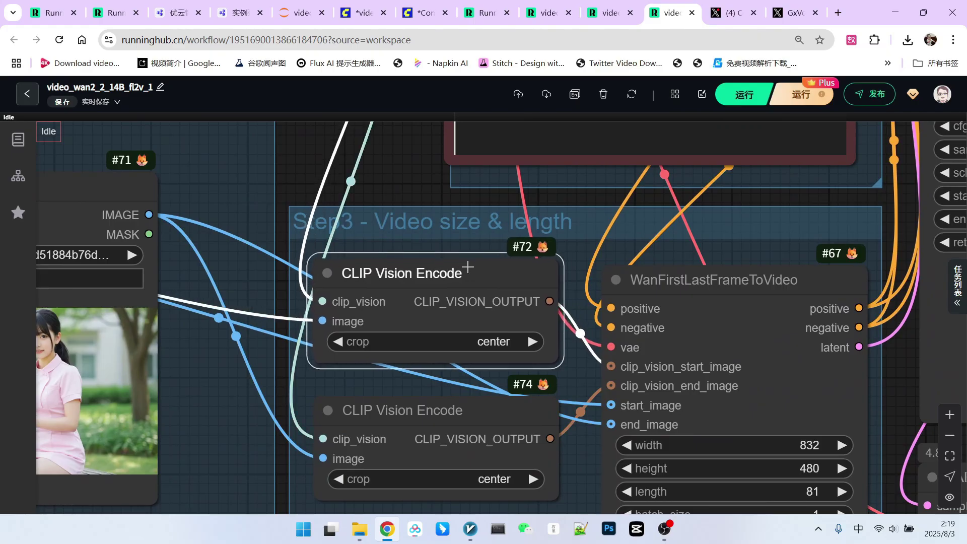
pyautogui.click(491, 416)
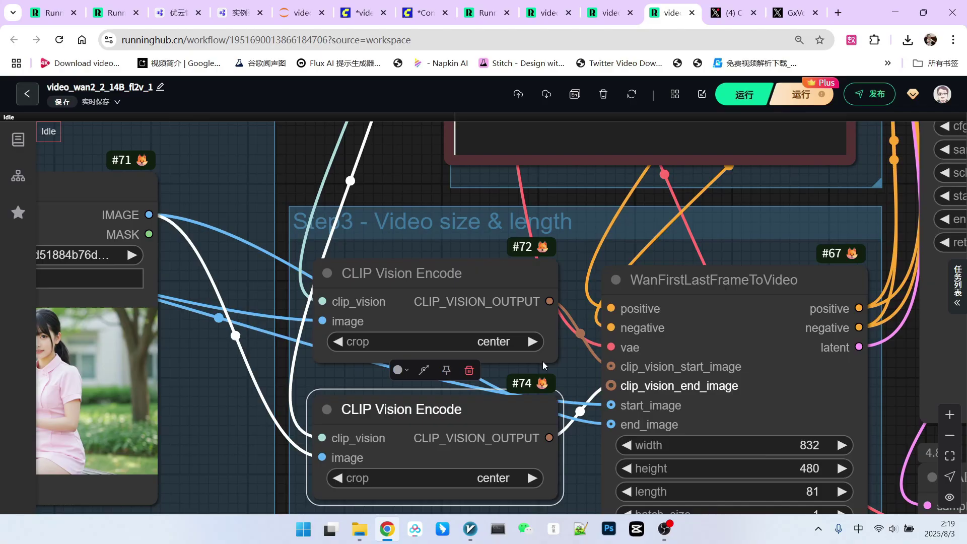
pyautogui.scroll(-3, 543, 365)
pyautogui.scroll(-3, 484, 355)
pyautogui.moveTo(432, 210); pyautogui.dragTo(548, 297)
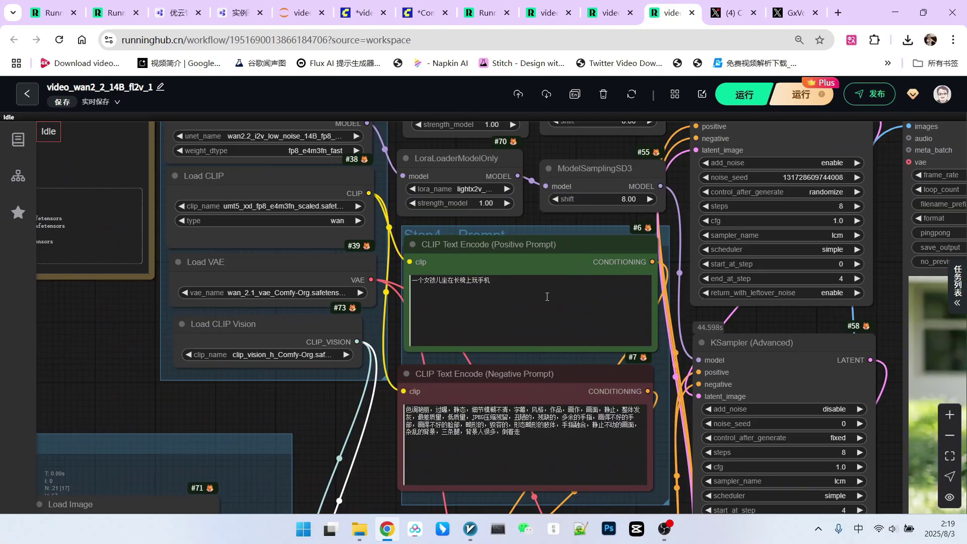
pyautogui.scroll(2, 529, 287)
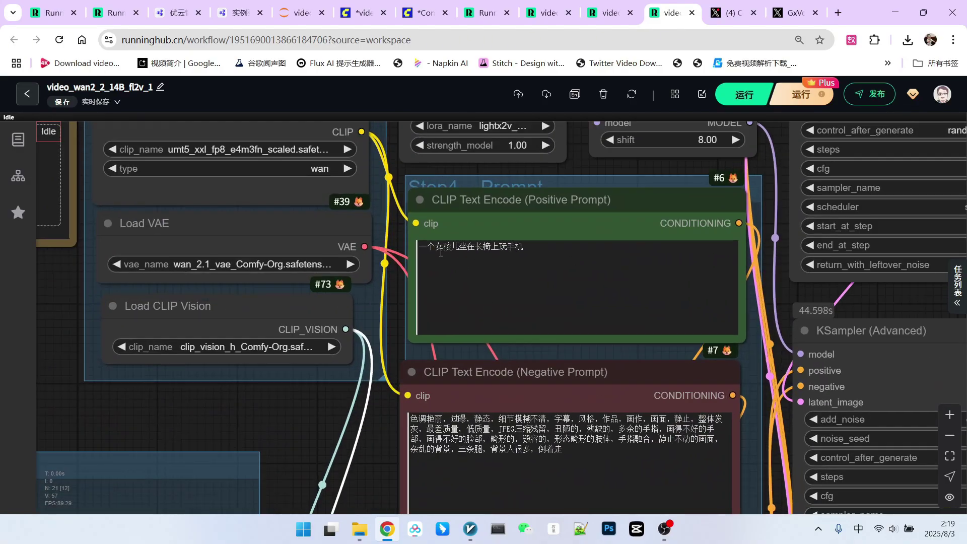
pyautogui.scroll(-3, 358, 379)
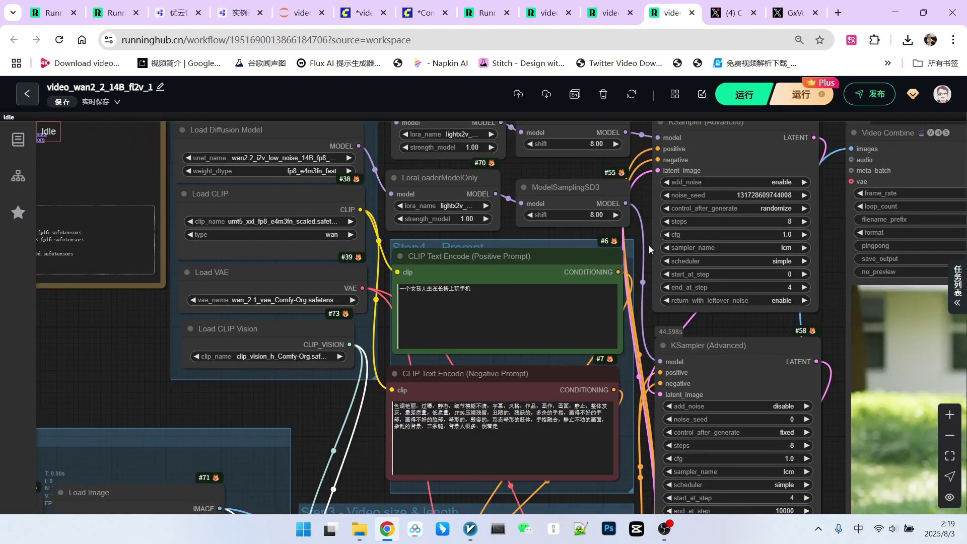
pyautogui.moveTo(649, 246); pyautogui.dragTo(509, 296)
pyautogui.scroll(2, 510, 296)
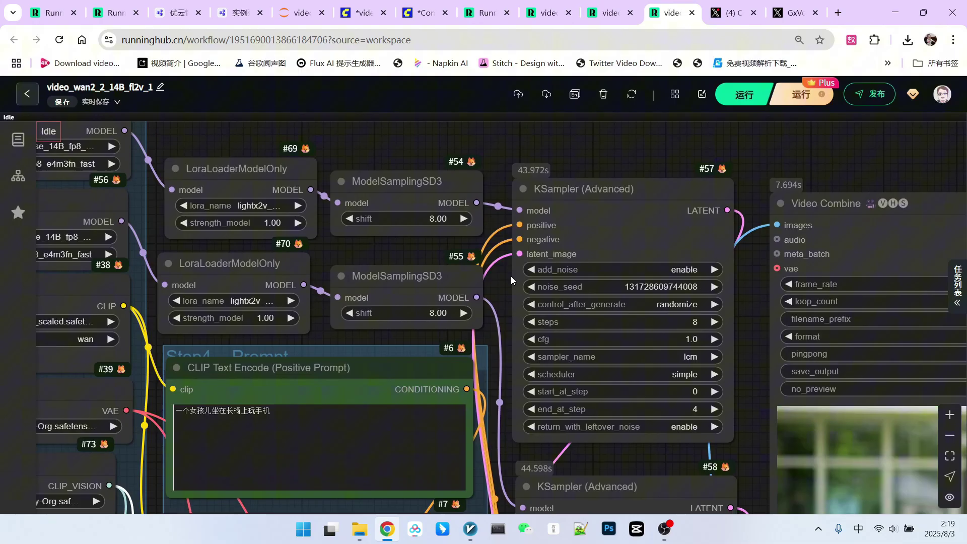
pyautogui.moveTo(511, 277); pyautogui.dragTo(515, 269)
pyautogui.moveTo(262, 173); pyautogui.dragTo(261, 159)
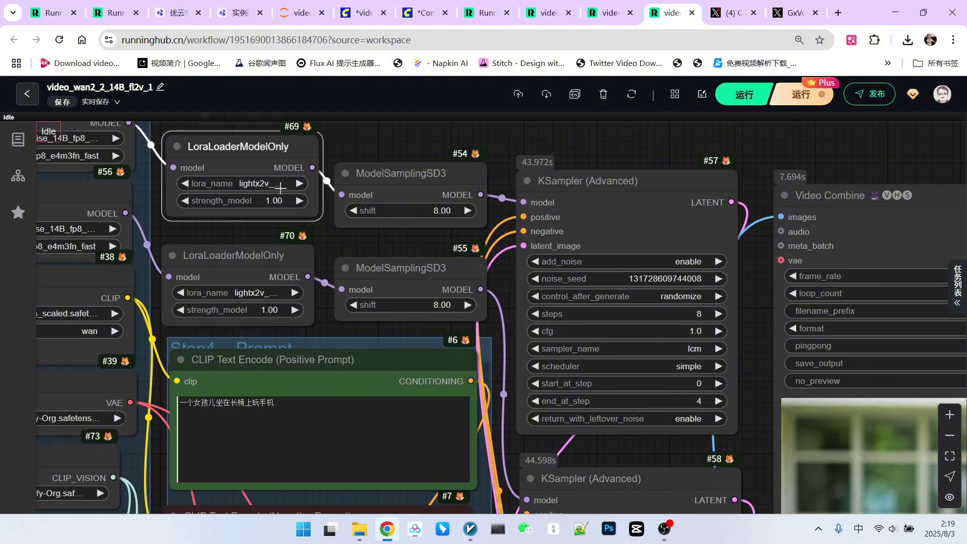
pyautogui.moveTo(278, 254); pyautogui.dragTo(283, 248)
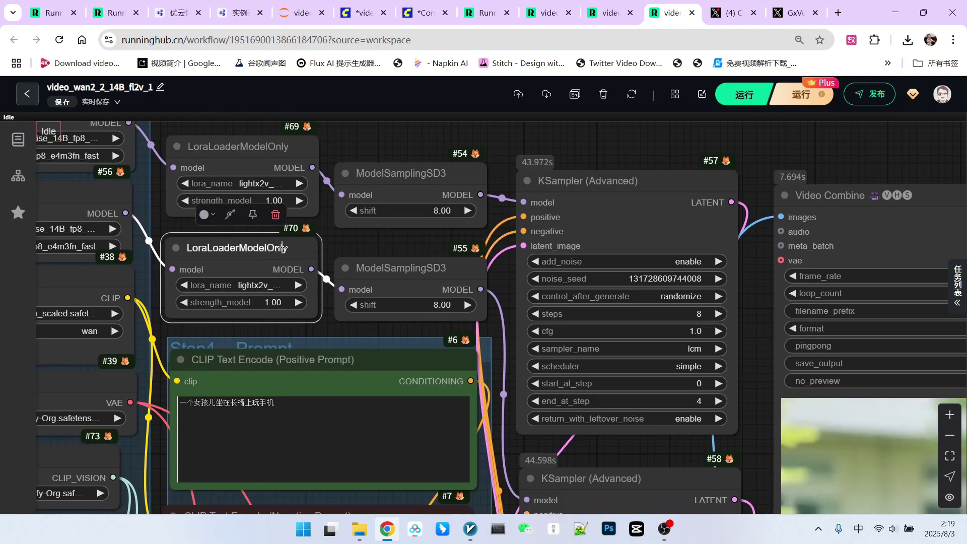
pyautogui.moveTo(322, 214)
pyautogui.mouseDown()
pyautogui.moveTo(574, 227)
pyautogui.moveTo(345, 230)
pyautogui.mouseUp()
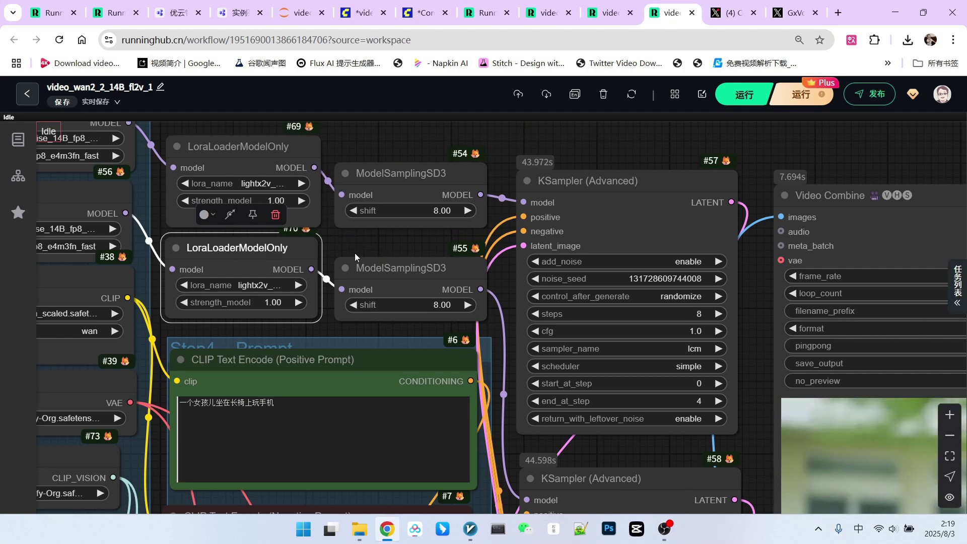
pyautogui.scroll(-1, 352, 232)
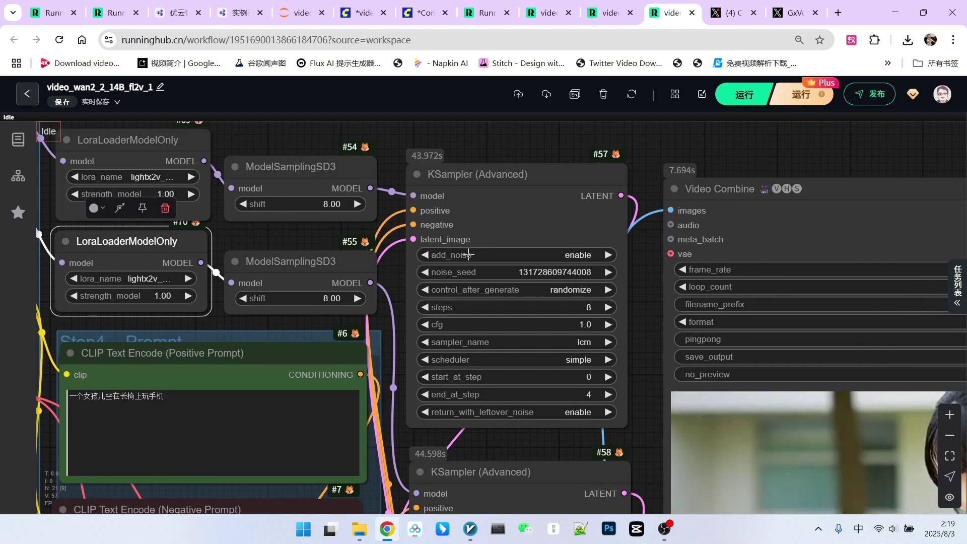
pyautogui.scroll(-1, 454, 303)
pyautogui.scroll(-1, 529, 388)
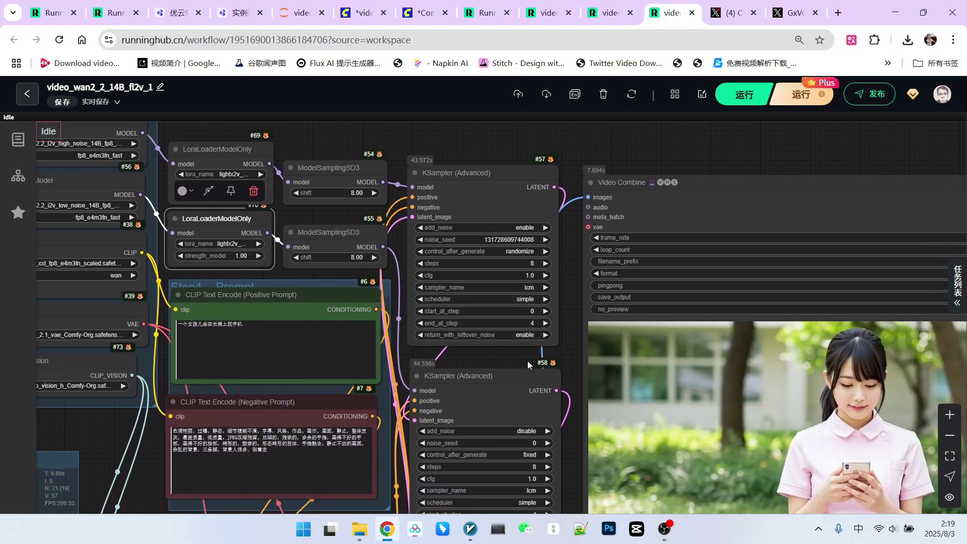
pyautogui.scroll(2, 527, 361)
pyautogui.scroll(1, 582, 264)
pyautogui.scroll(1, 577, 298)
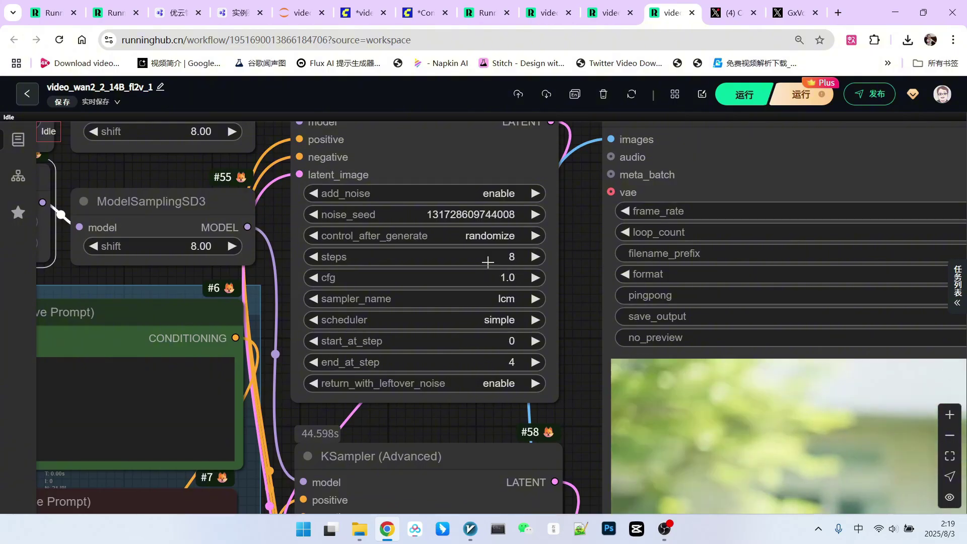
pyautogui.scroll(-2, 516, 281)
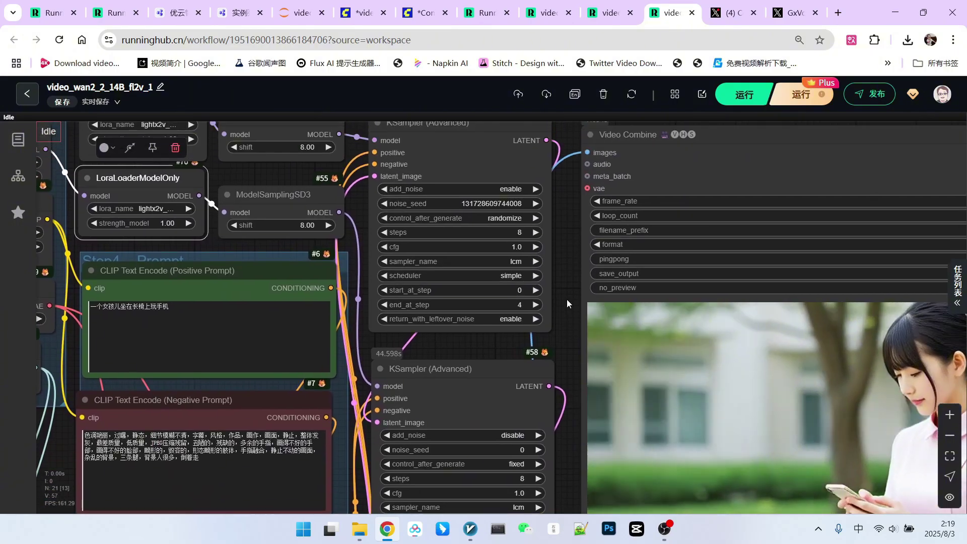
pyautogui.scroll(2, 520, 249)
pyautogui.moveTo(551, 493); pyautogui.dragTo(563, 335)
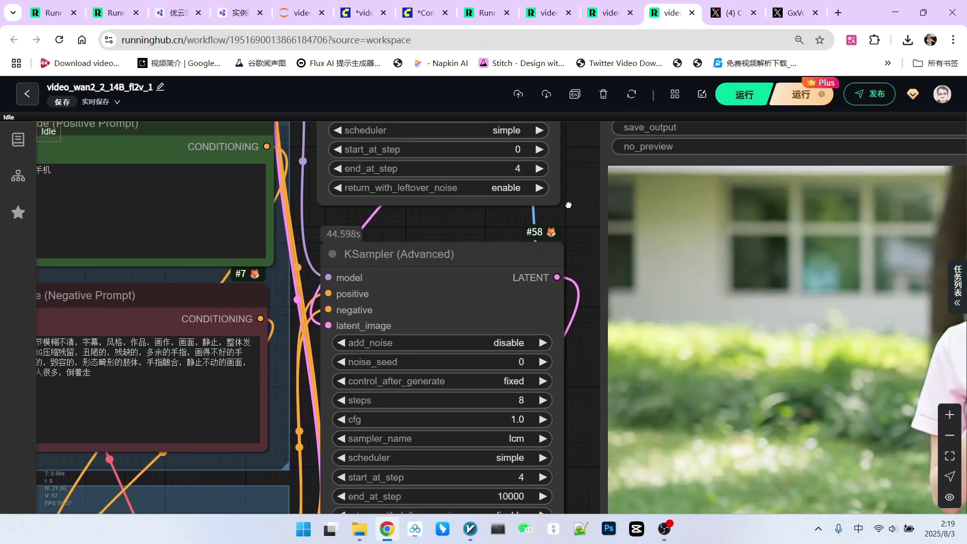
pyautogui.scroll(-2, 577, 333)
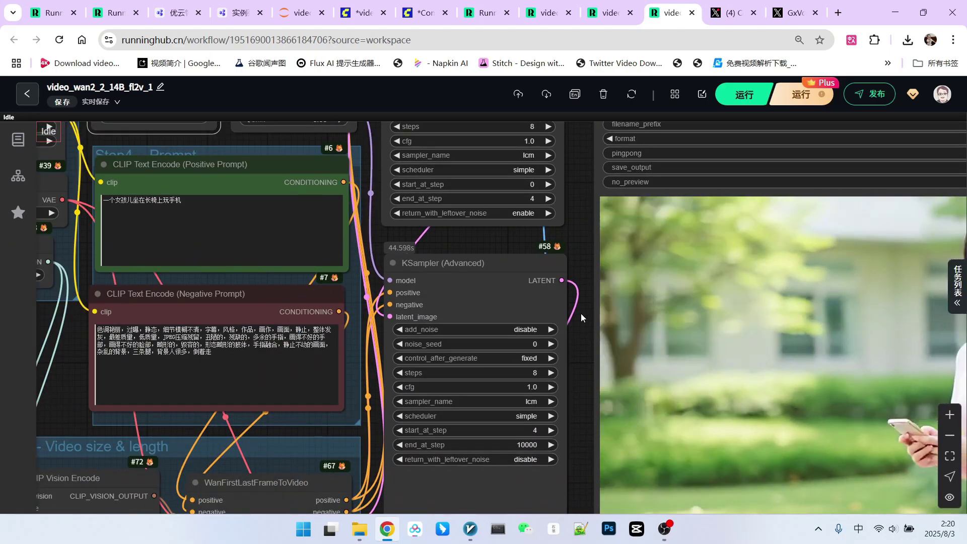
pyautogui.scroll(2, 582, 314)
pyautogui.moveTo(582, 314); pyautogui.dragTo(553, 204)
pyautogui.scroll(2, 550, 227)
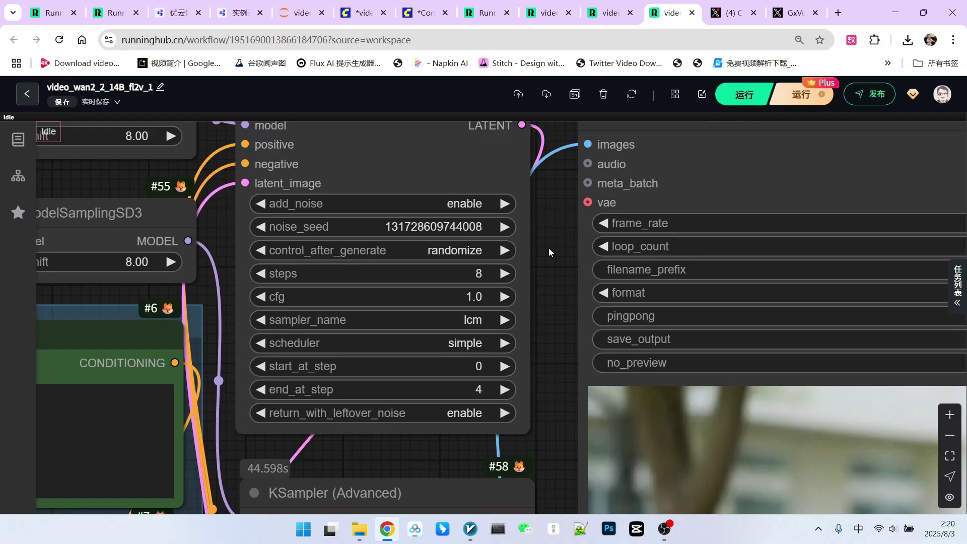
pyautogui.scroll(1, 553, 245)
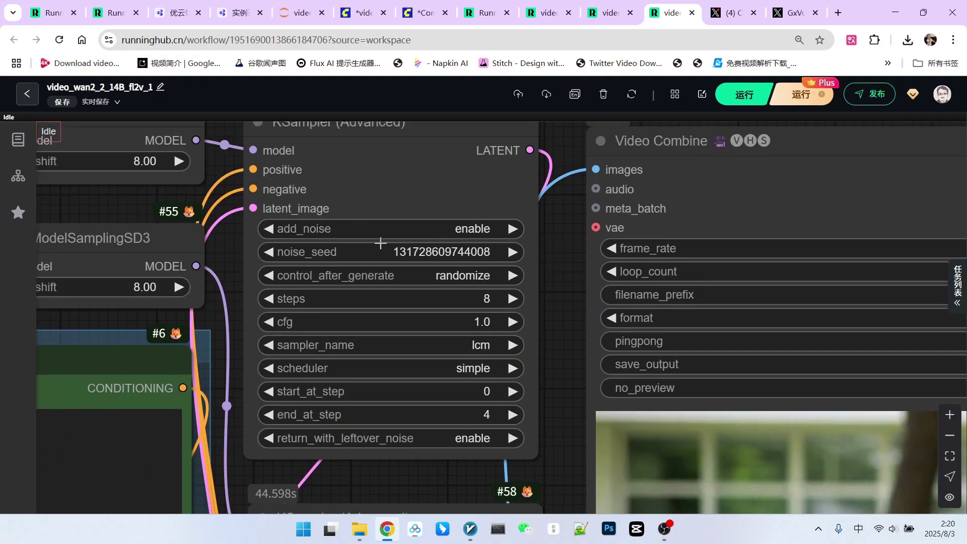
pyautogui.moveTo(556, 378); pyautogui.dragTo(567, 220)
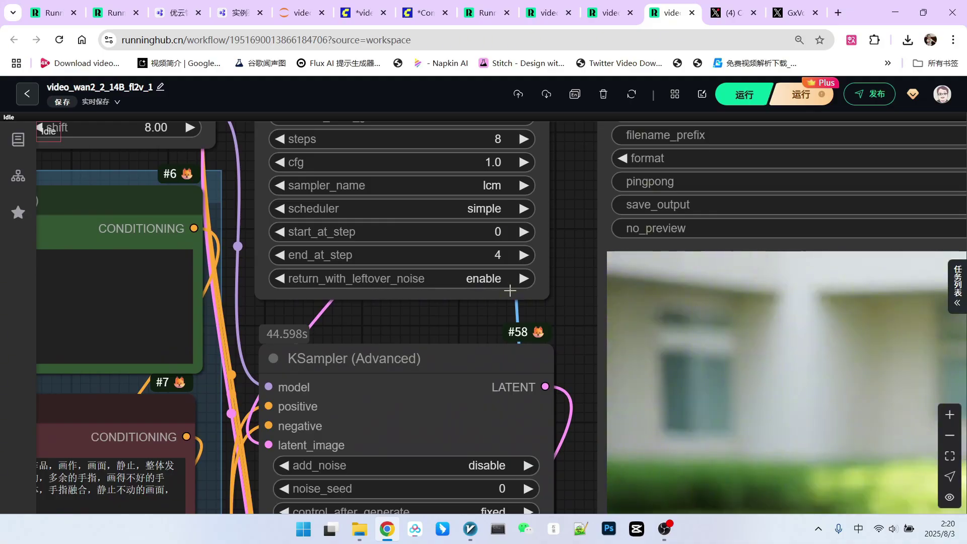
pyautogui.moveTo(485, 325); pyautogui.dragTo(511, 136)
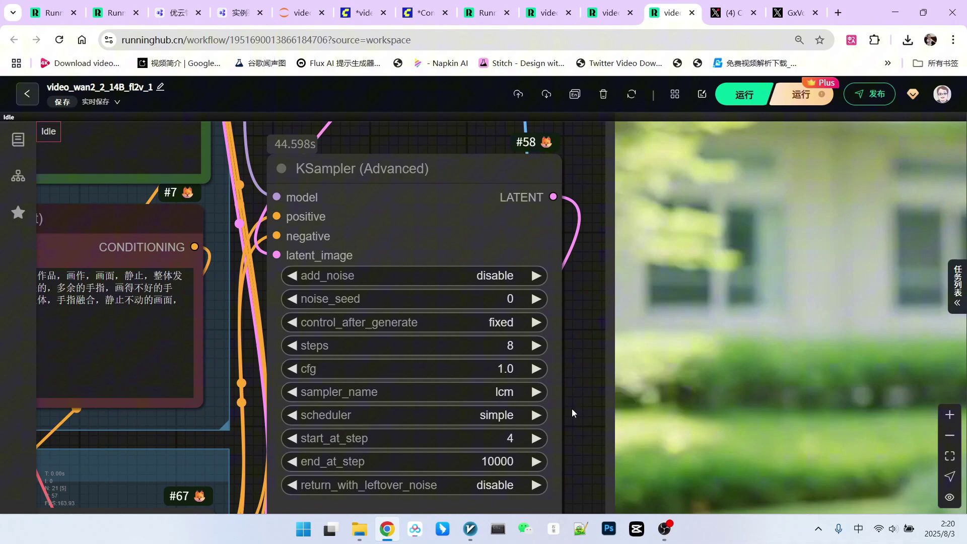
pyautogui.scroll(-3, 572, 409)
pyautogui.scroll(-2, 549, 335)
pyautogui.scroll(5, 641, 373)
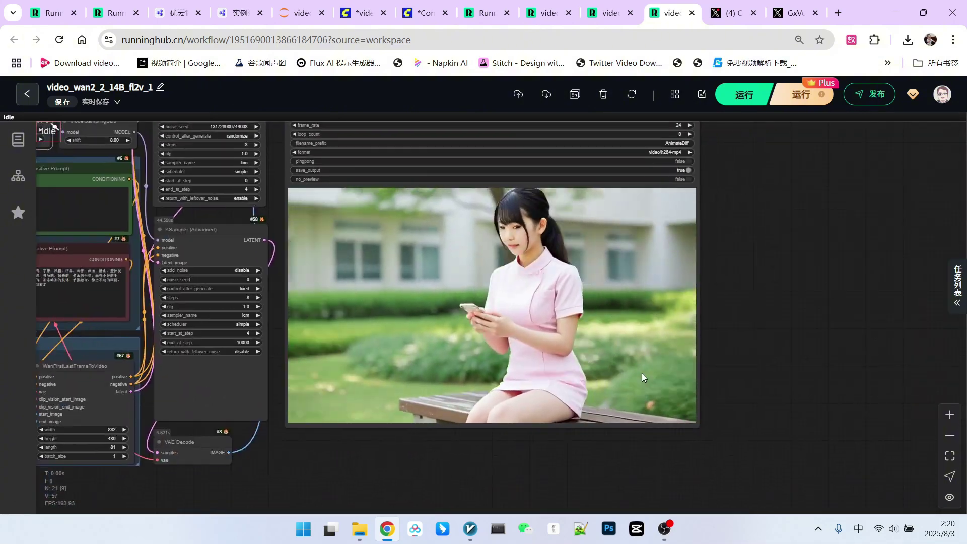
pyautogui.scroll(2, 520, 252)
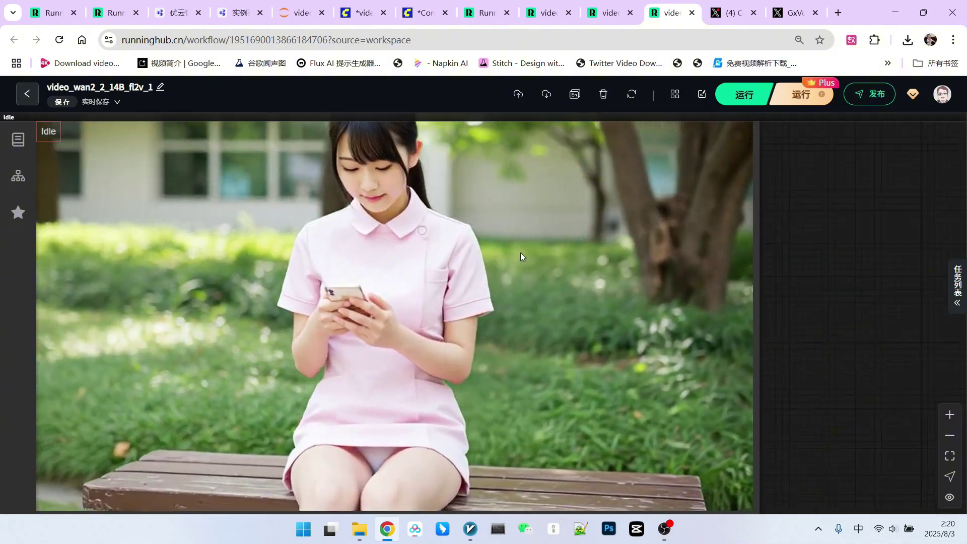
pyautogui.scroll(-4, 543, 243)
pyautogui.scroll(-5, 334, 419)
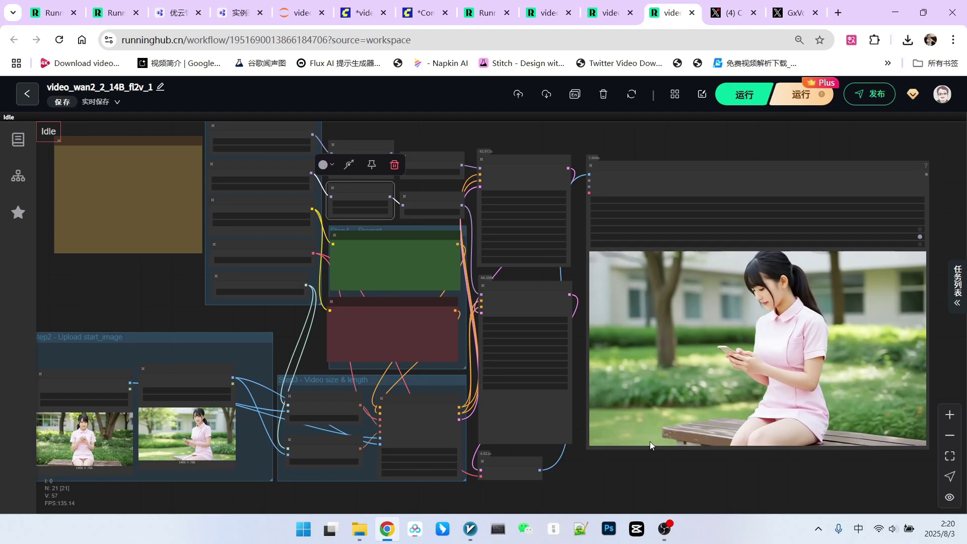
# Switch to the fl2v_2 workflow tab and bring its prompt text nodes into view
pyautogui.click(609, 13)
pyautogui.click(547, 13)
pyautogui.scroll(5, 367, 379)
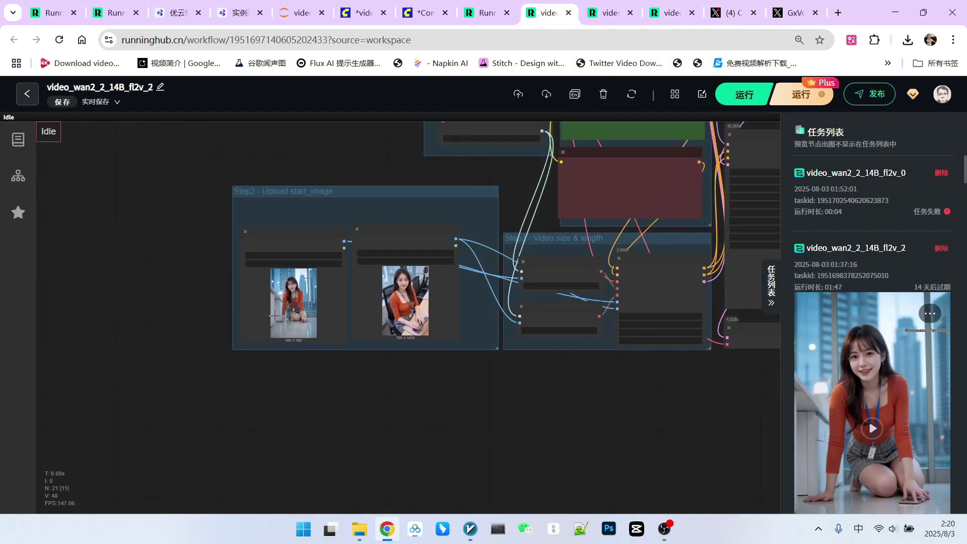
pyautogui.scroll(5, 302, 303)
pyautogui.scroll(-1, 251, 262)
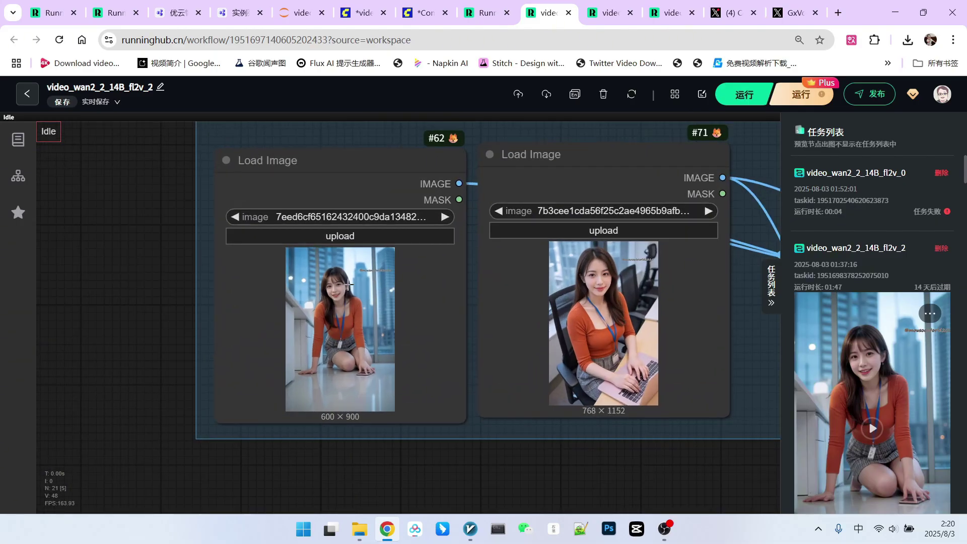
pyautogui.scroll(1, 349, 284)
pyautogui.scroll(1, 360, 351)
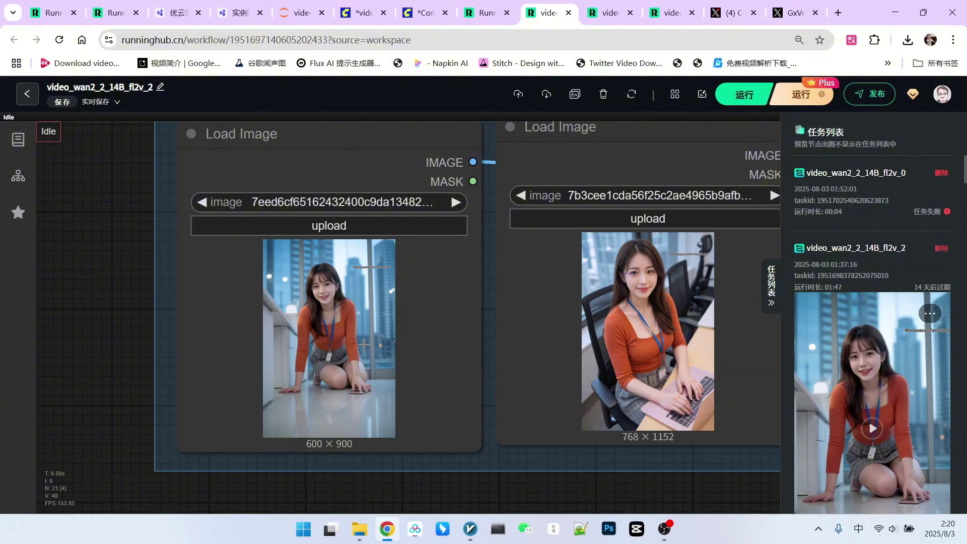
pyautogui.scroll(1, 380, 385)
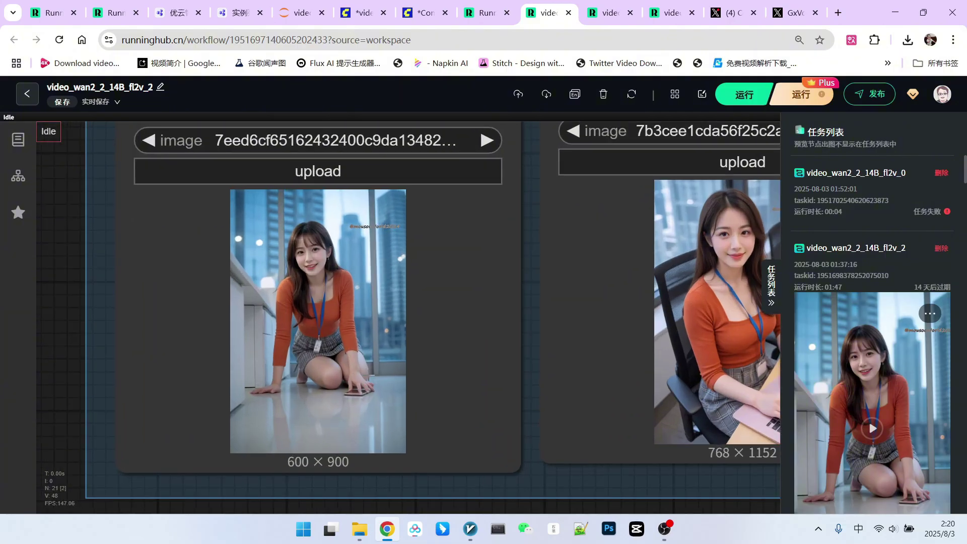
pyautogui.scroll(-2, 381, 384)
pyautogui.scroll(-1, 454, 394)
pyautogui.scroll(1, 508, 396)
pyautogui.scroll(2, 509, 395)
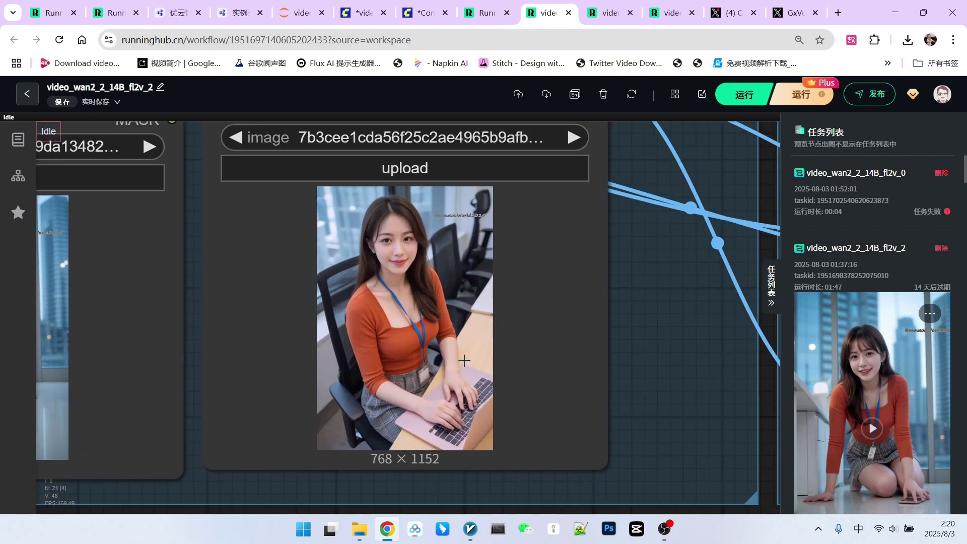
pyautogui.scroll(-2, 465, 361)
pyautogui.moveTo(464, 302); pyautogui.dragTo(329, 413)
pyautogui.scroll(3, 308, 219)
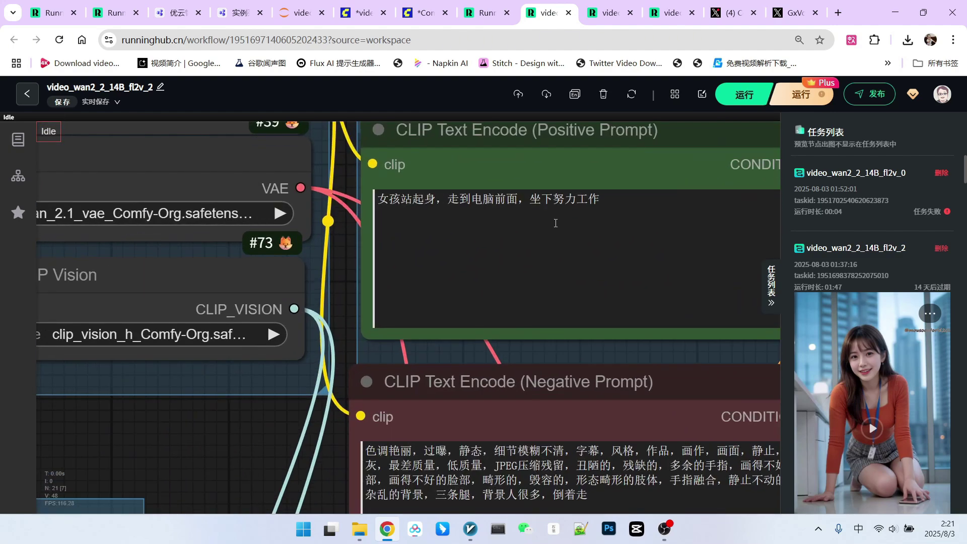
pyautogui.scroll(-4, 280, 364)
pyautogui.scroll(-2, 453, 341)
pyautogui.scroll(-3, 620, 436)
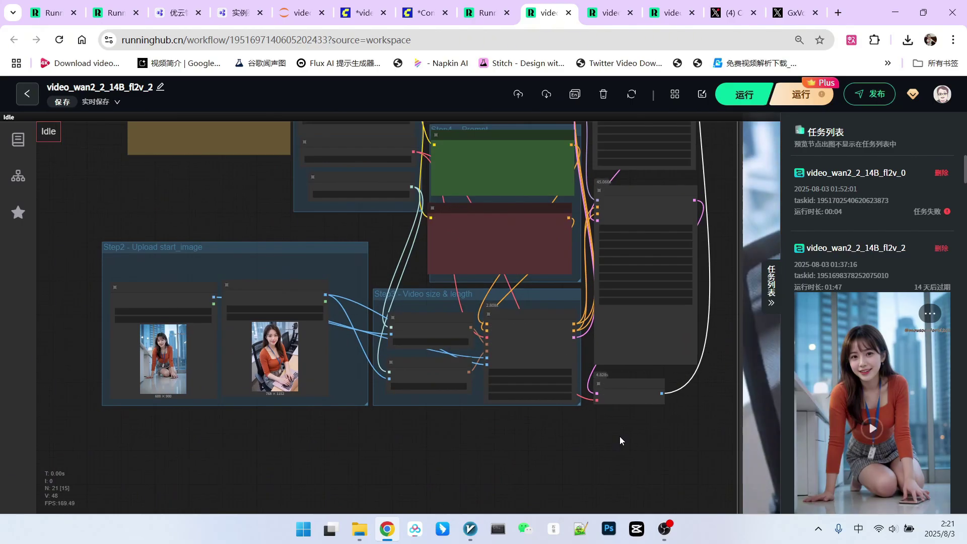
# Centre the playing fl2v_2 result video beside the graph to watch it
pyautogui.moveTo(620, 436); pyautogui.dragTo(303, 303)
pyautogui.moveTo(453, 340); pyautogui.dragTo(227, 375)
pyautogui.scroll(-3, 228, 375)
pyautogui.scroll(-2, 529, 363)
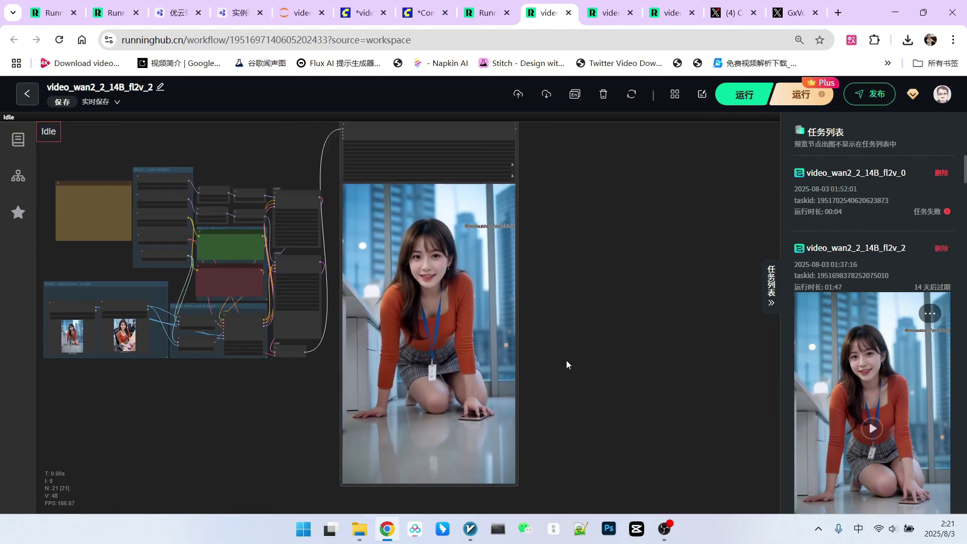
pyautogui.moveTo(566, 361); pyautogui.dragTo(592, 347)
pyautogui.scroll(-1, 592, 347)
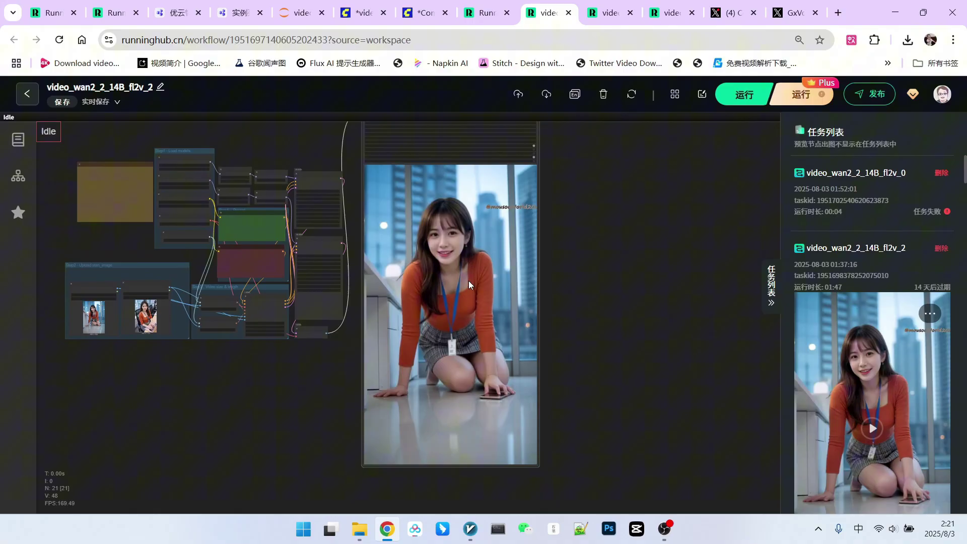
pyautogui.scroll(1, 469, 280)
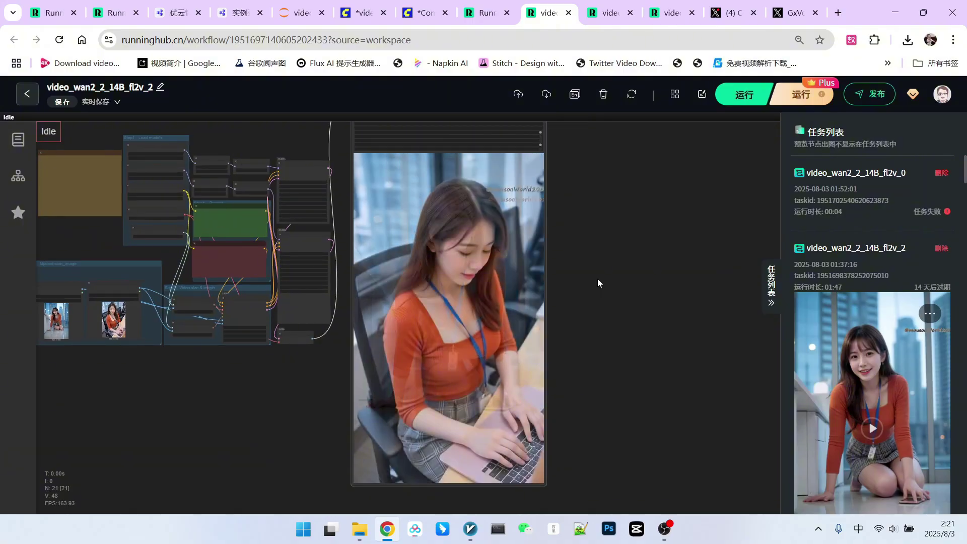
pyautogui.moveTo(598, 284); pyautogui.dragTo(679, 282)
pyautogui.moveTo(303, 433); pyautogui.dragTo(377, 424)
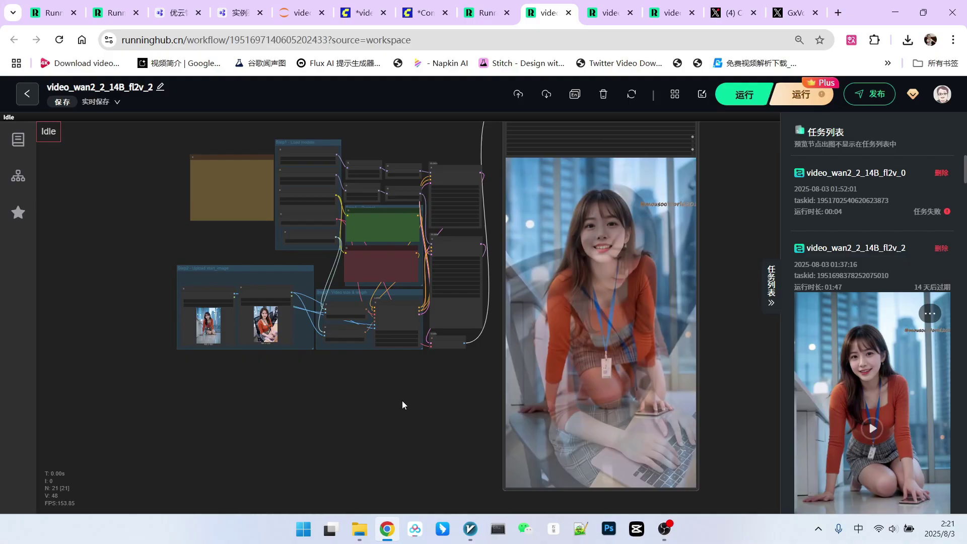
pyautogui.moveTo(402, 401); pyautogui.dragTo(400, 408)
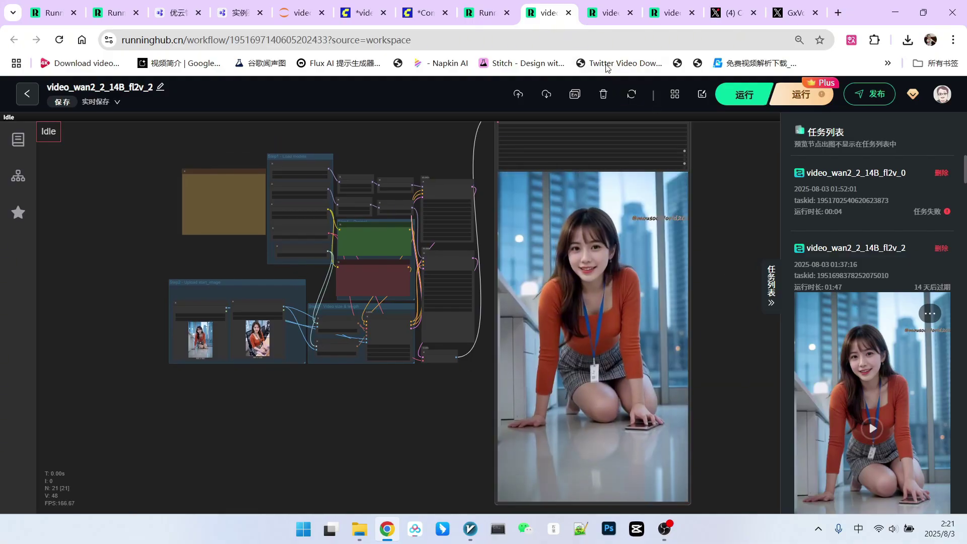
pyautogui.click(611, 12)
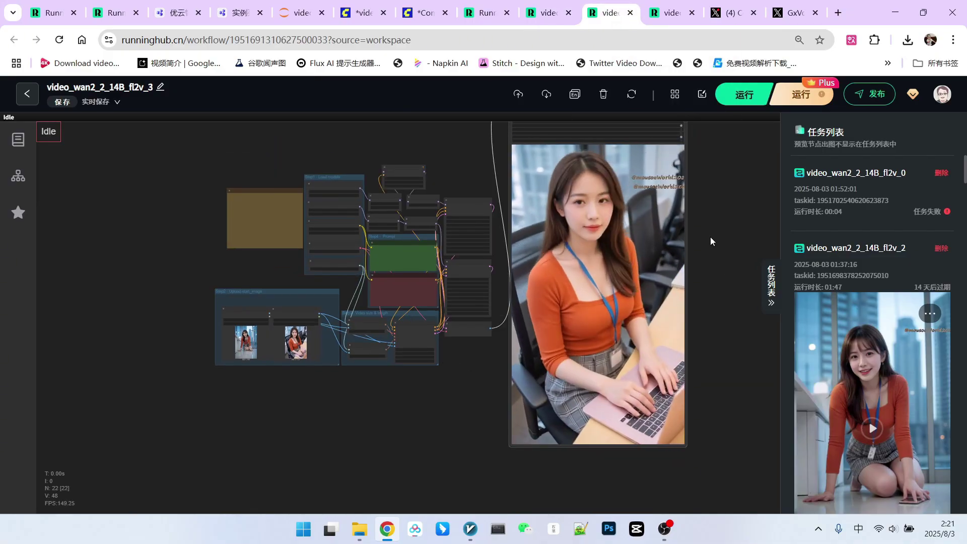
pyautogui.moveTo(711, 236); pyautogui.dragTo(690, 266)
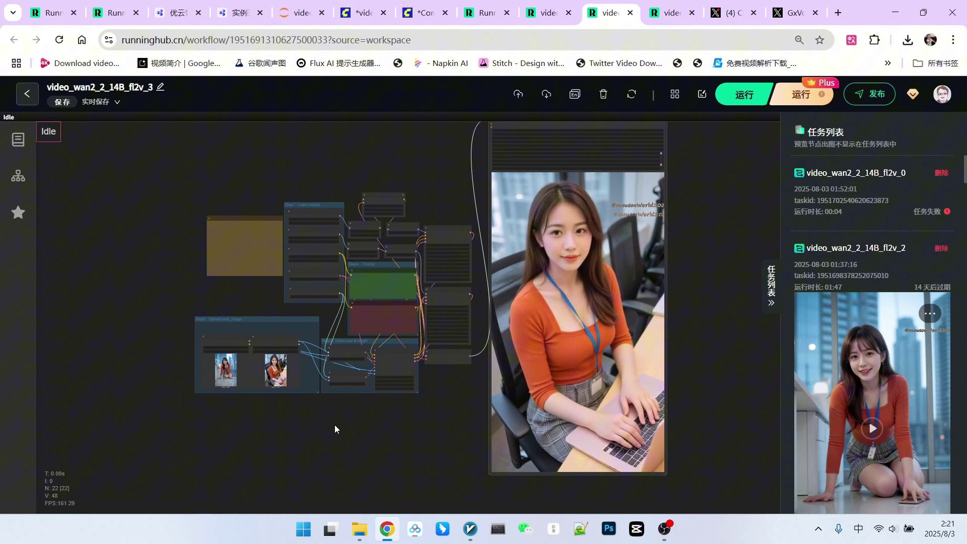
pyautogui.scroll(5, 402, 377)
pyautogui.scroll(3, 536, 334)
pyautogui.moveTo(537, 335); pyautogui.dragTo(552, 469)
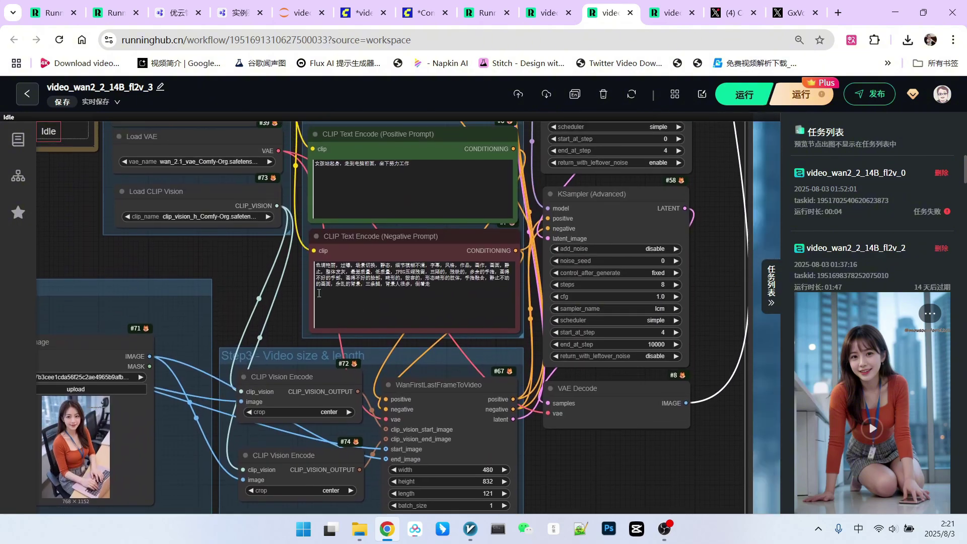
pyautogui.scroll(3, 267, 258)
pyautogui.scroll(3, 267, 258)
pyautogui.moveTo(266, 258); pyautogui.dragTo(246, 381)
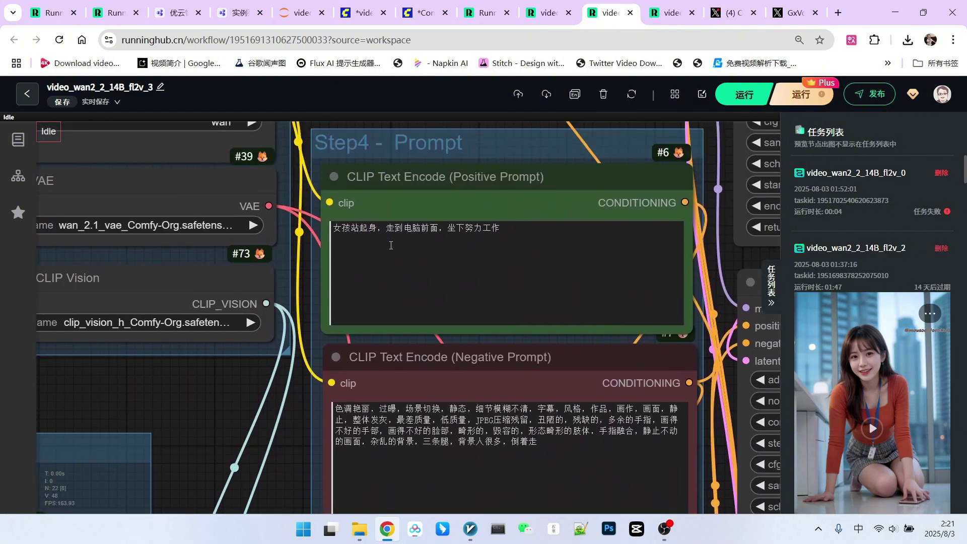
pyautogui.tripleClick(340, 227)
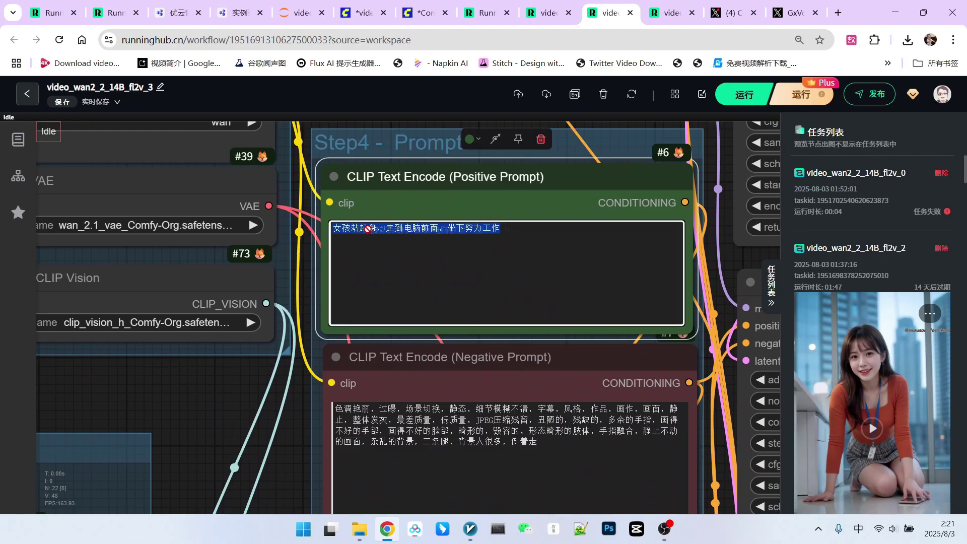
pyautogui.click(394, 228)
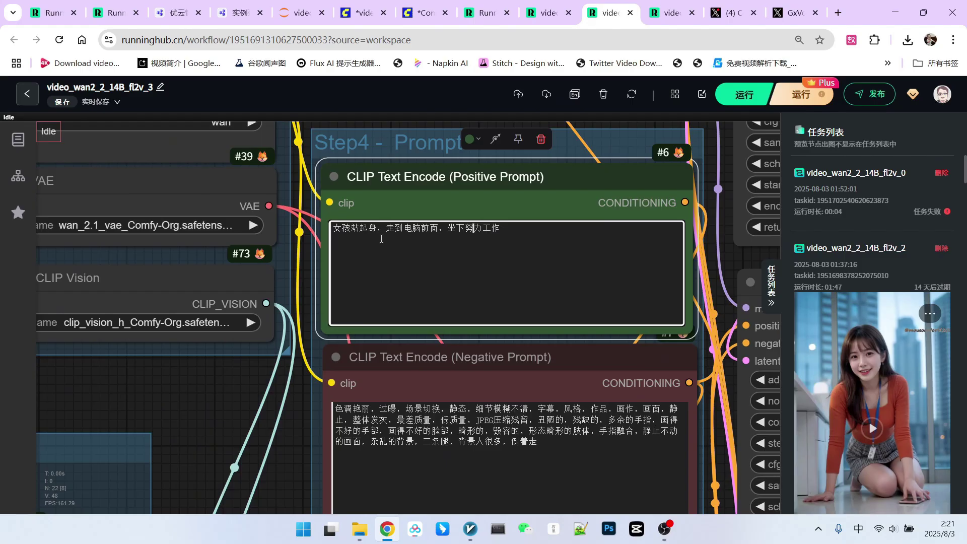
pyautogui.scroll(-3, 253, 365)
pyautogui.scroll(-3, 206, 395)
pyautogui.moveTo(207, 394); pyautogui.dragTo(249, 221)
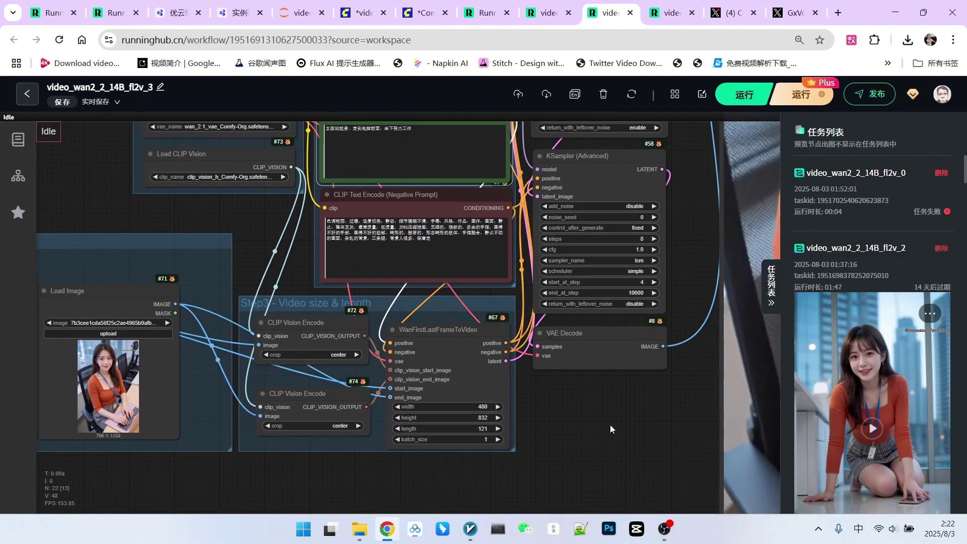
pyautogui.moveTo(610, 425); pyautogui.dragTo(614, 320)
pyautogui.scroll(3, 596, 292)
pyautogui.scroll(3, 596, 292)
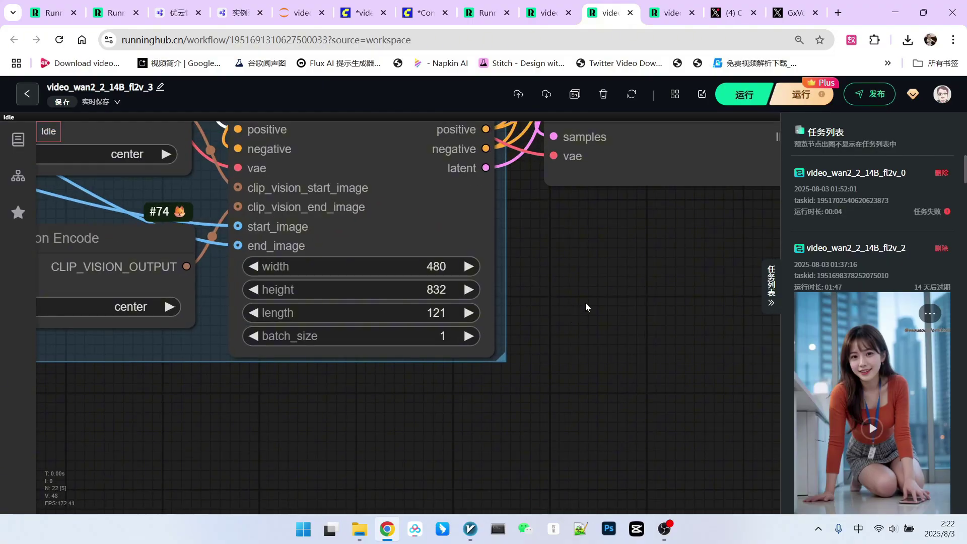
pyautogui.scroll(-3, 590, 301)
pyautogui.scroll(-3, 593, 299)
pyautogui.scroll(-2, 604, 325)
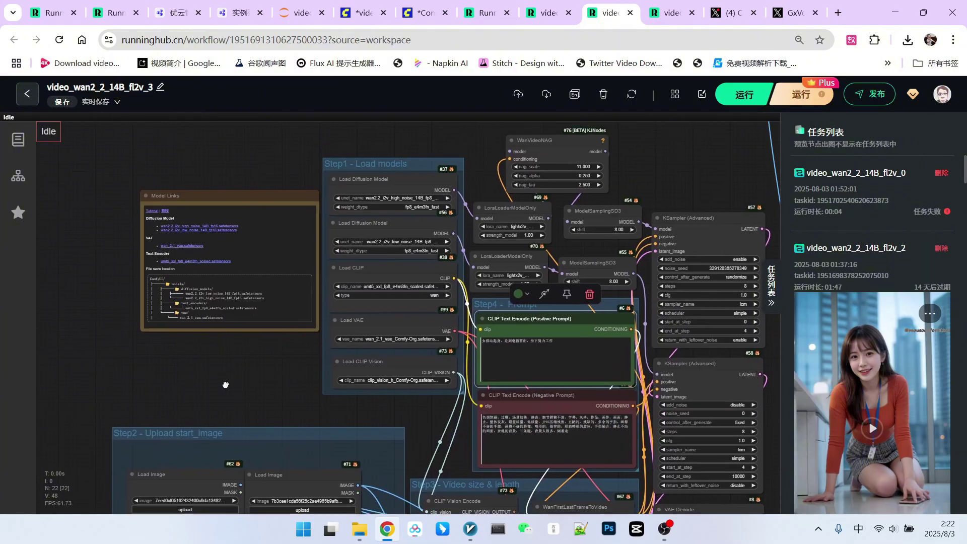
pyautogui.moveTo(170, 197); pyautogui.dragTo(282, 155)
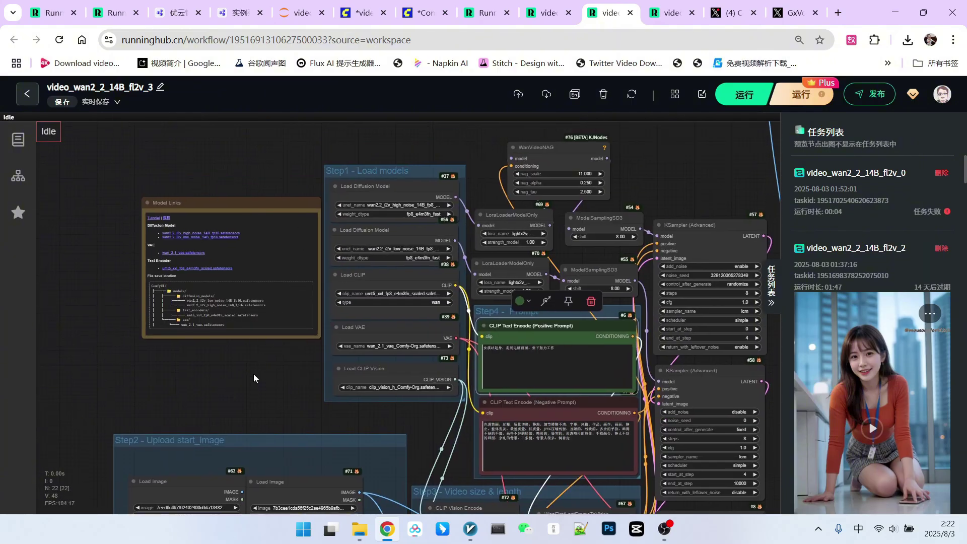
pyautogui.moveTo(254, 374)
pyautogui.mouseDown()
pyautogui.moveTo(253, 219)
pyautogui.moveTo(240, 301)
pyautogui.moveTo(258, 186)
pyautogui.mouseUp()
pyautogui.scroll(4, 654, 412)
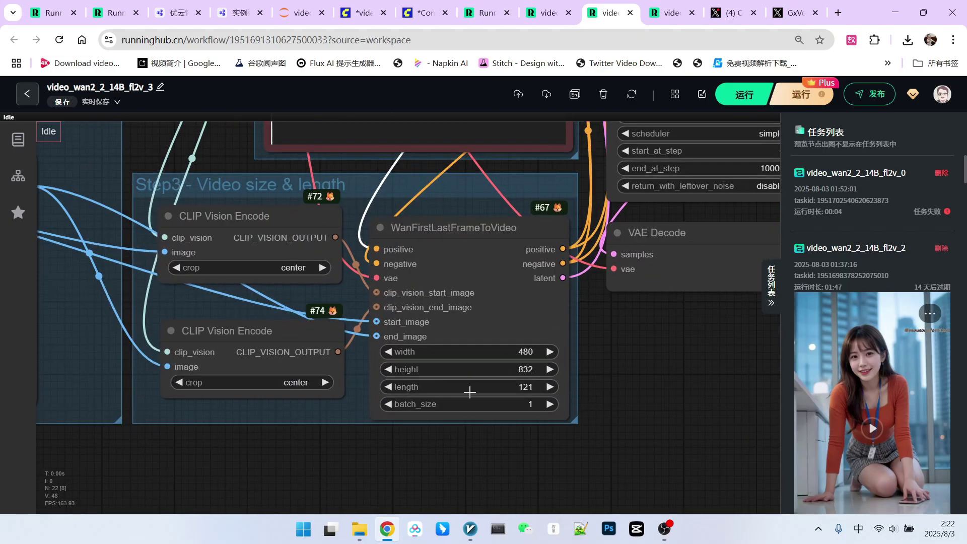
pyautogui.scroll(-3, 572, 381)
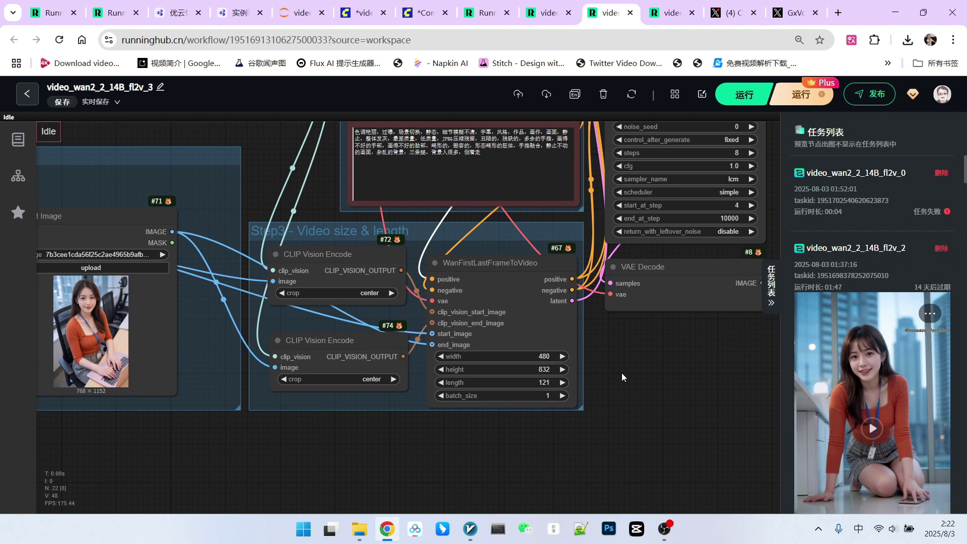
pyautogui.scroll(-2, 629, 361)
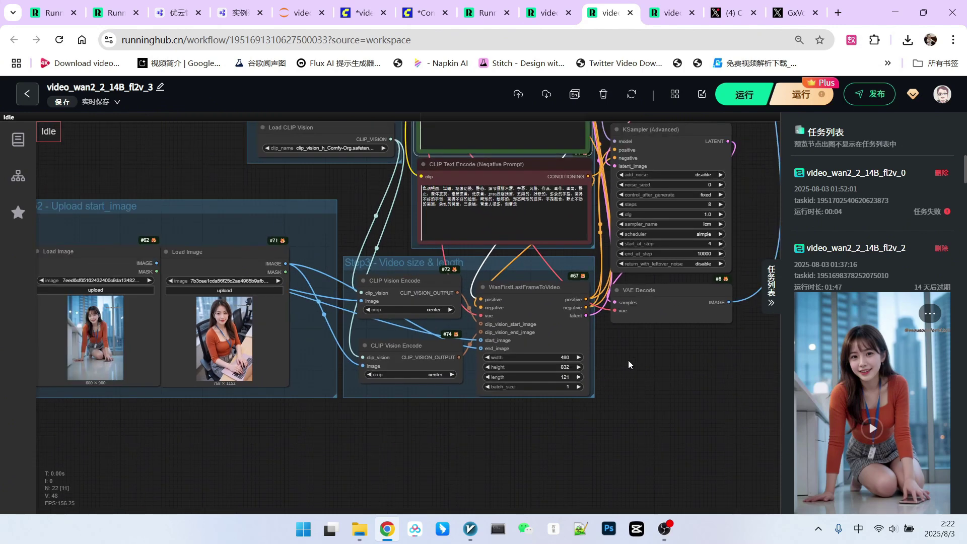
pyautogui.scroll(-1, 628, 360)
pyautogui.moveTo(403, 242); pyautogui.dragTo(469, 222)
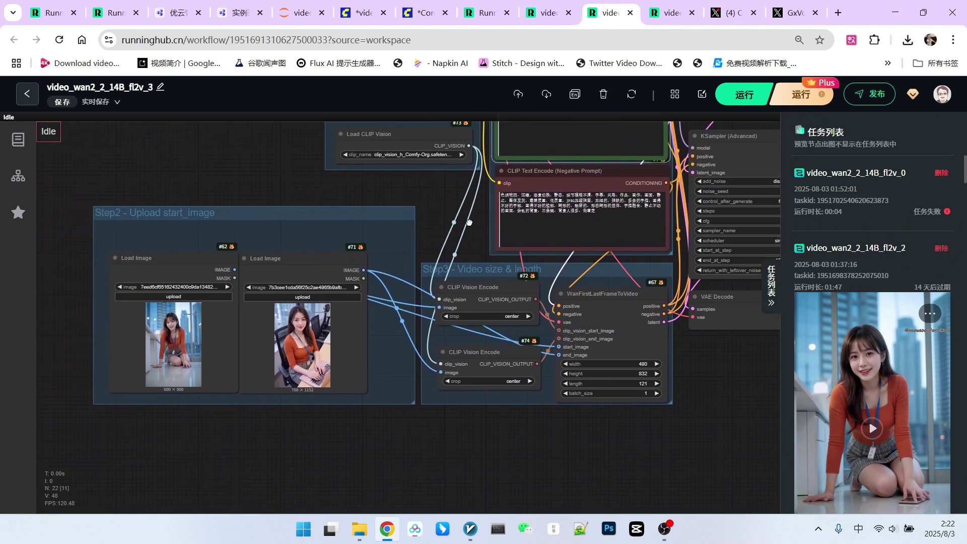
pyautogui.scroll(2, 469, 222)
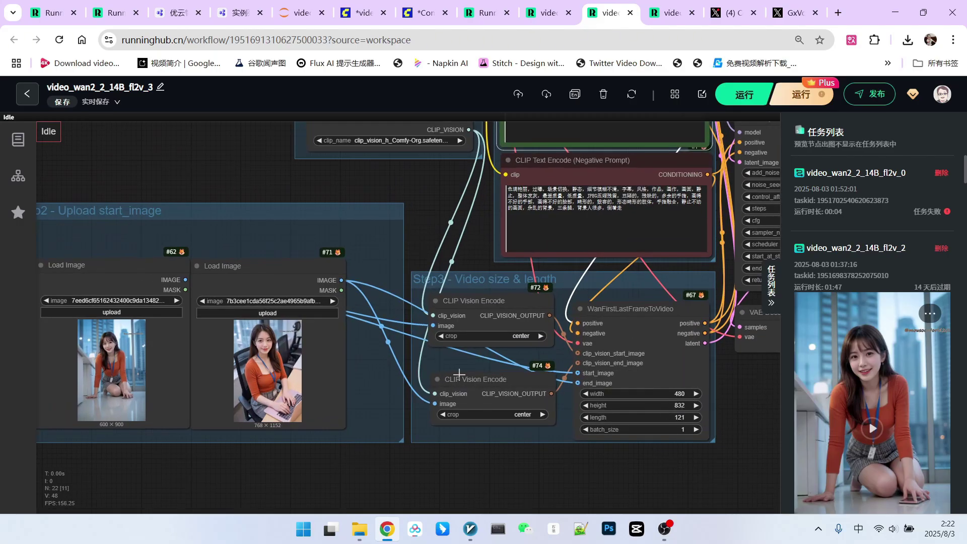
pyautogui.scroll(2, 615, 462)
pyautogui.moveTo(571, 401); pyautogui.dragTo(574, 399)
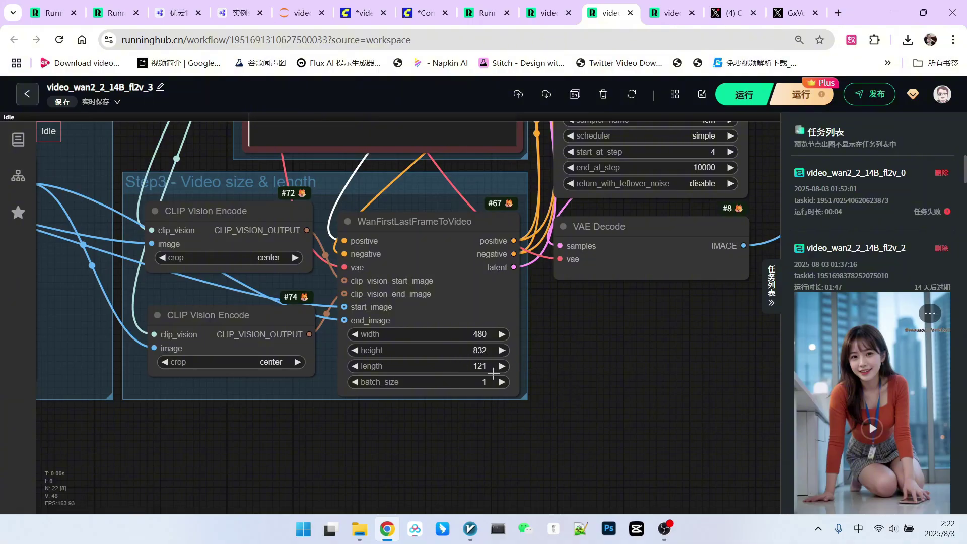
pyautogui.scroll(-2, 487, 374)
pyautogui.scroll(3, 568, 375)
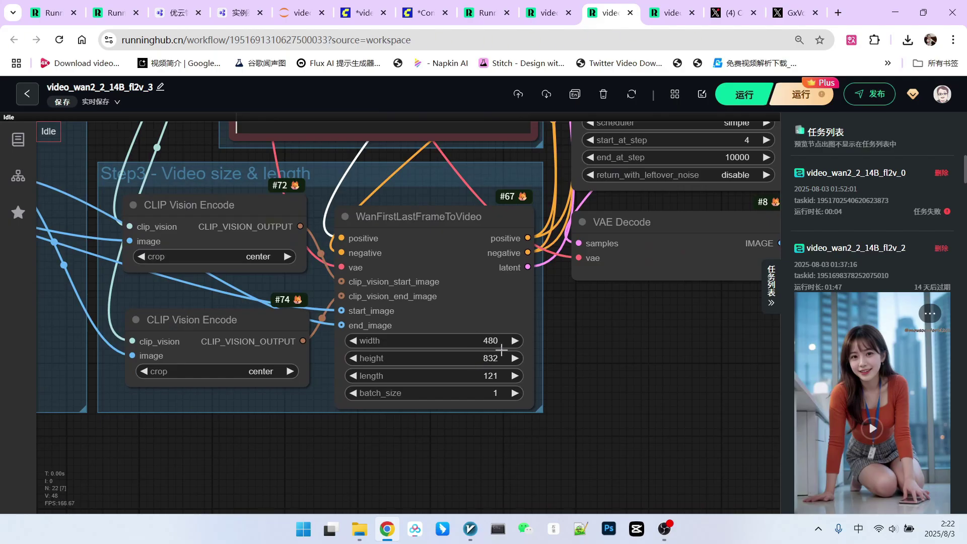
pyautogui.scroll(-3, 608, 374)
pyautogui.moveTo(612, 362); pyautogui.dragTo(612, 415)
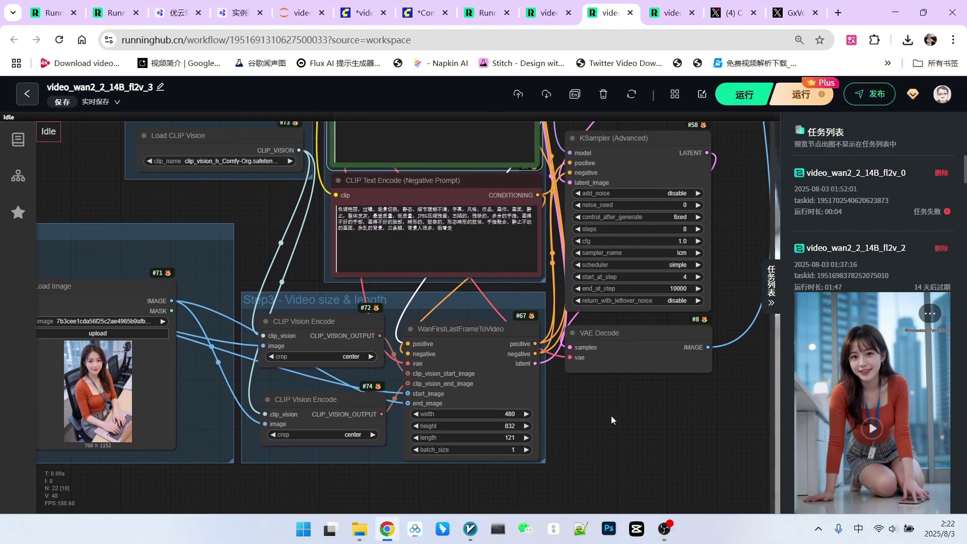
pyautogui.scroll(1, 641, 383)
pyautogui.moveTo(715, 251); pyautogui.dragTo(707, 472)
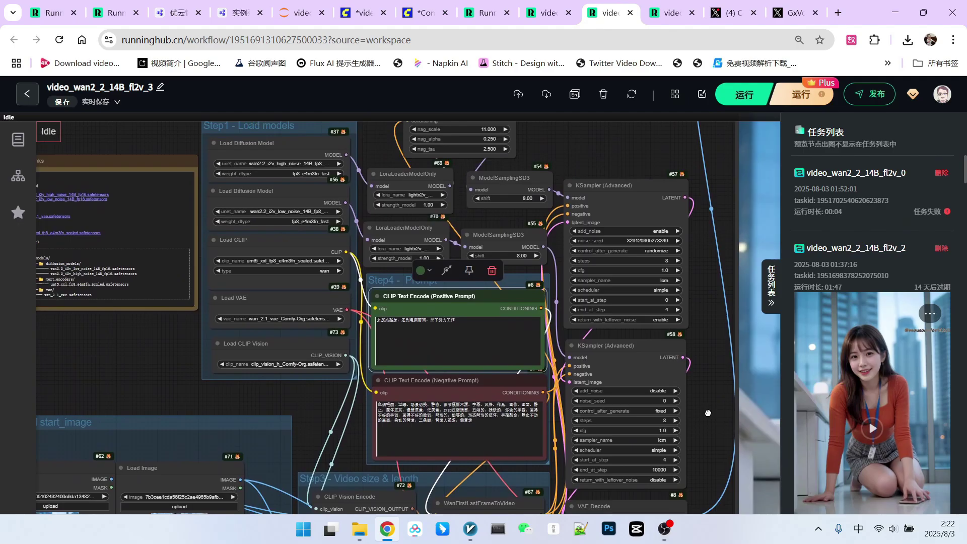
pyautogui.scroll(3, 553, 193)
pyautogui.scroll(3, 560, 181)
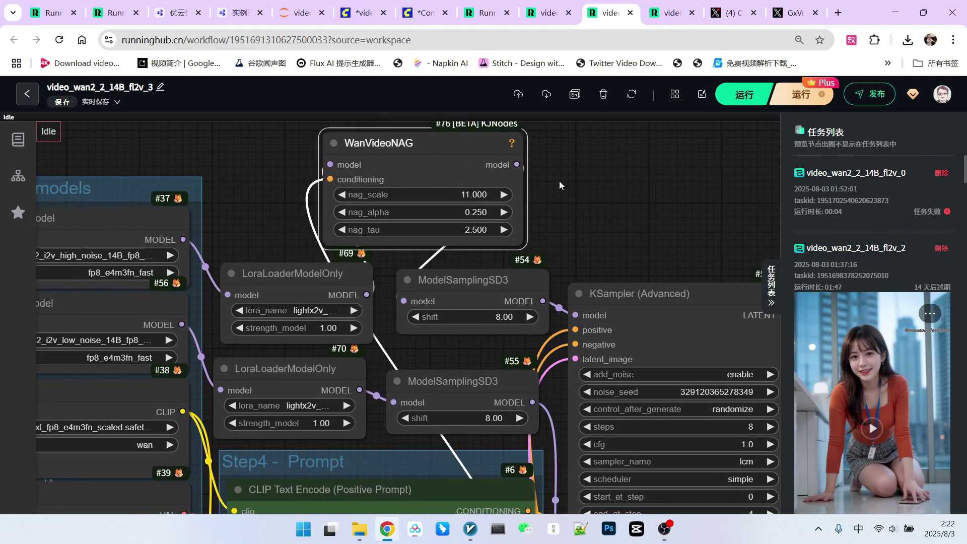
pyautogui.scroll(2, 560, 180)
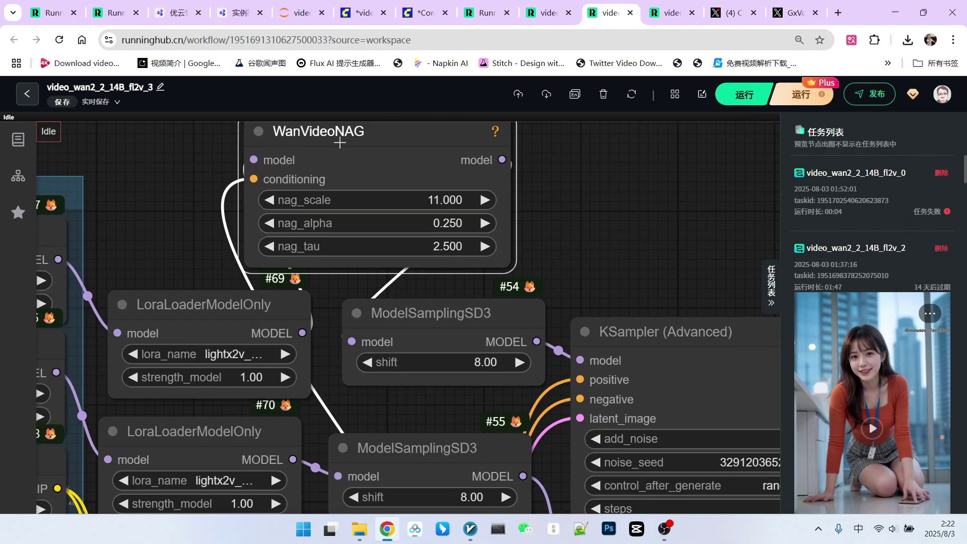
pyautogui.scroll(-2, 603, 198)
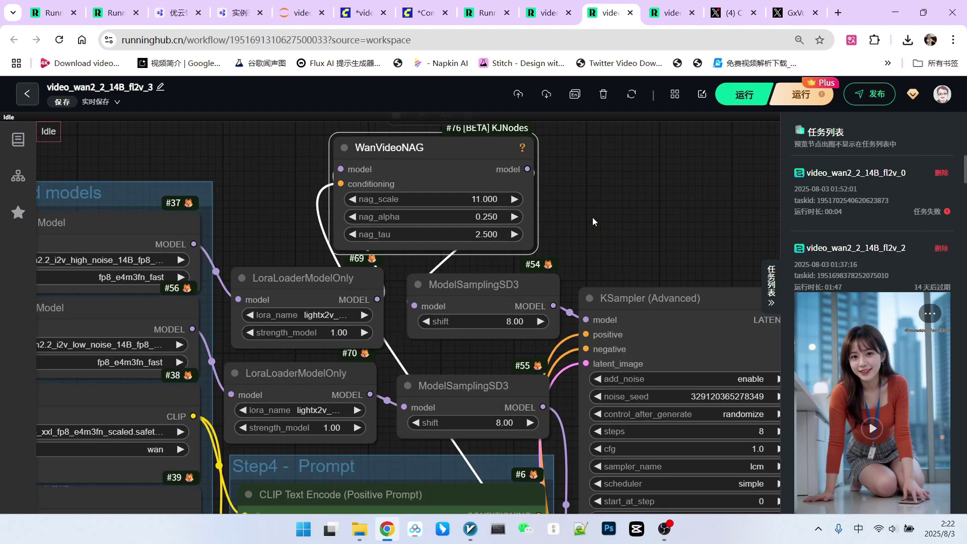
pyautogui.scroll(-2, 592, 217)
pyautogui.scroll(-2, 610, 152)
pyautogui.scroll(3, 610, 152)
pyautogui.moveTo(610, 227); pyautogui.dragTo(600, 294)
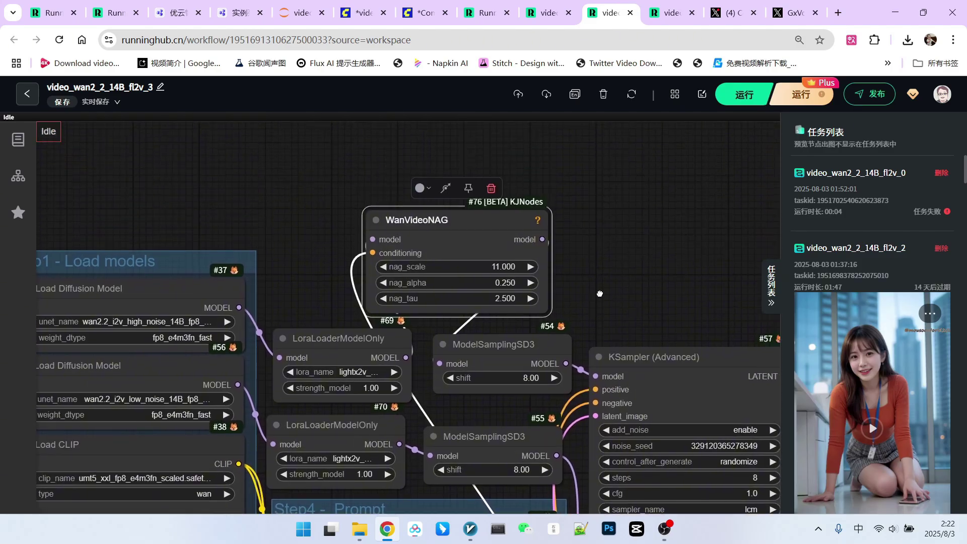
pyautogui.scroll(3, 574, 226)
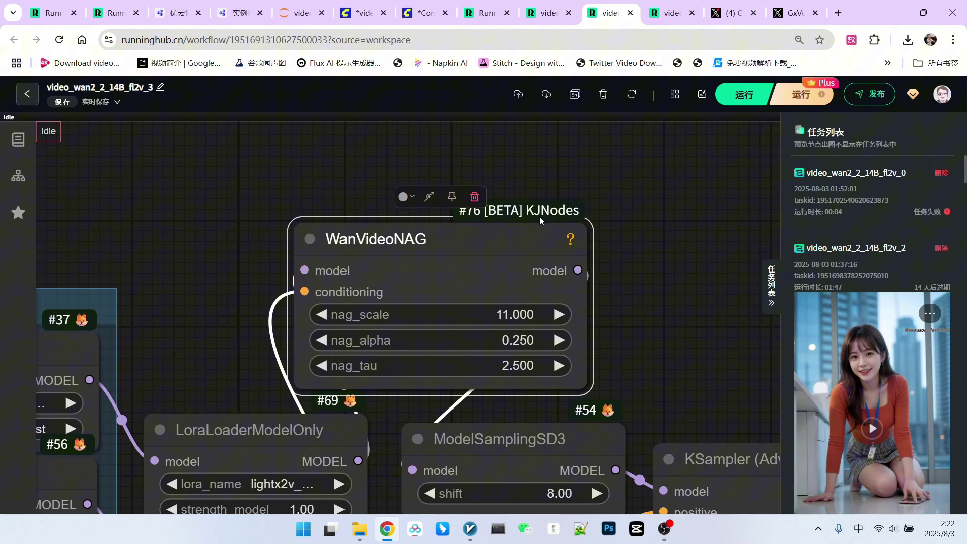
pyautogui.scroll(2, 540, 216)
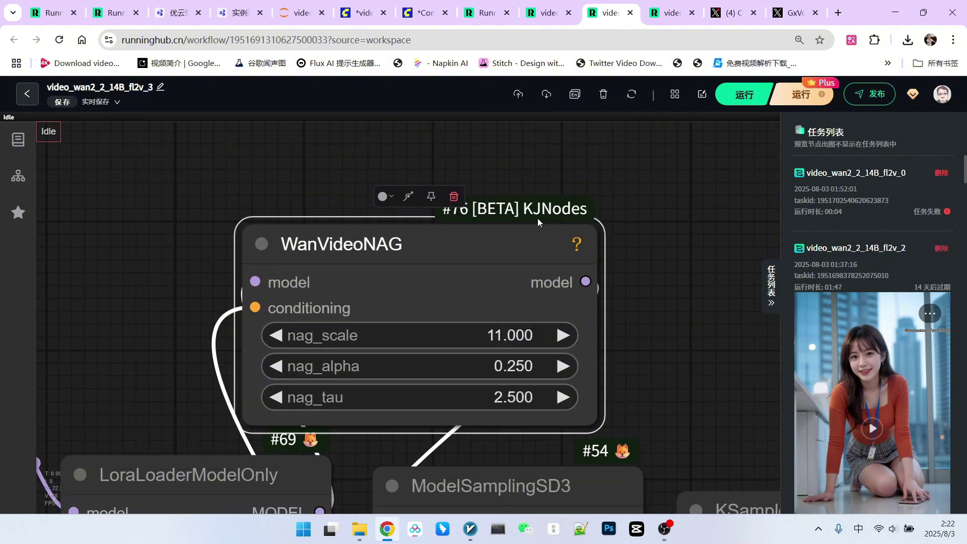
pyautogui.scroll(-3, 537, 218)
pyautogui.scroll(-2, 537, 218)
pyautogui.moveTo(604, 307)
pyautogui.mouseDown()
pyautogui.moveTo(619, 183)
pyautogui.moveTo(611, 254)
pyautogui.mouseUp()
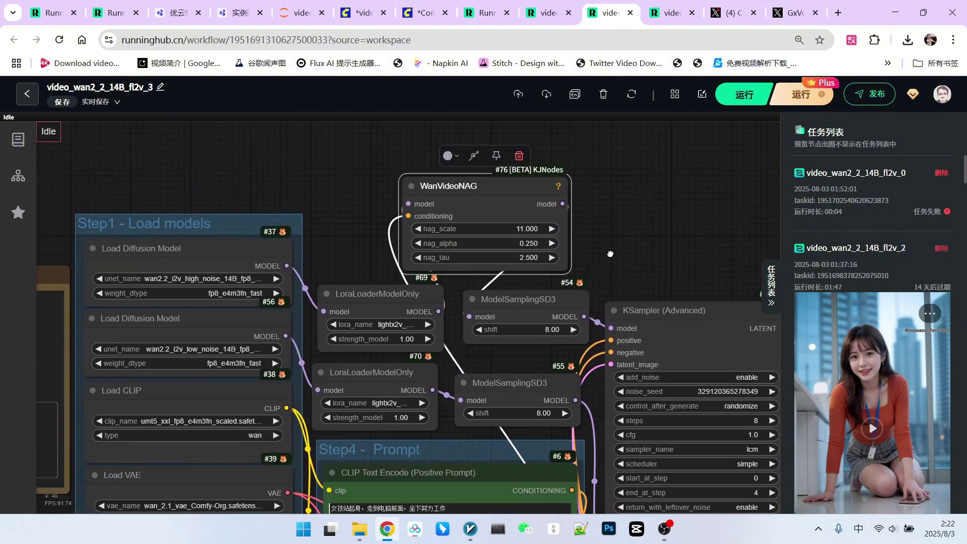
pyautogui.moveTo(472, 189); pyautogui.dragTo(468, 170)
pyautogui.moveTo(499, 299); pyautogui.dragTo(492, 289)
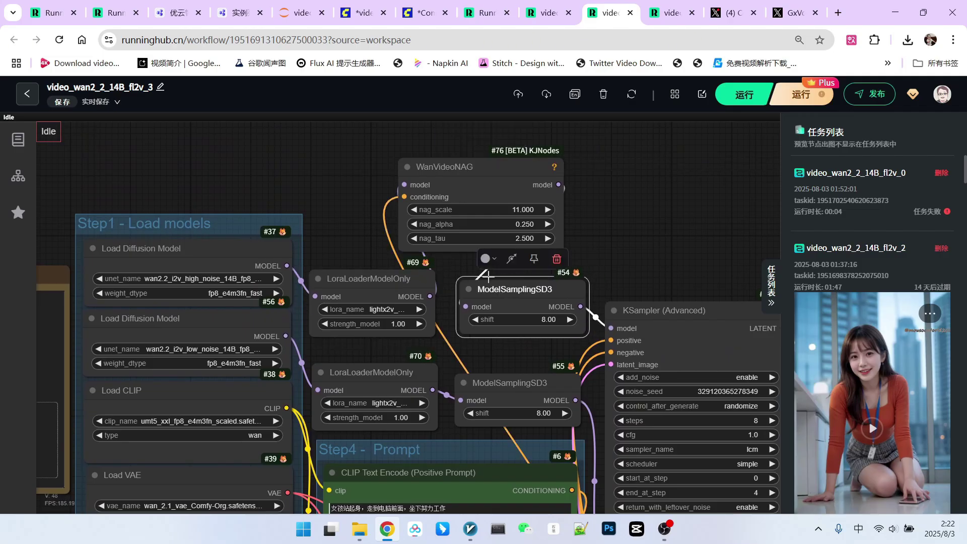
pyautogui.moveTo(463, 185); pyautogui.dragTo(473, 184)
pyautogui.scroll(2, 613, 260)
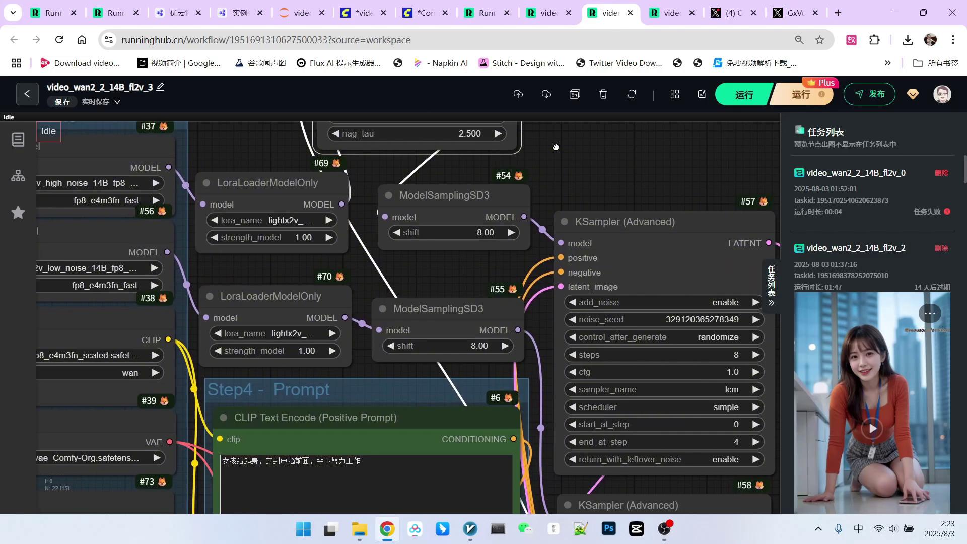
pyautogui.moveTo(612, 261); pyautogui.dragTo(608, 250)
pyautogui.scroll(-3, 574, 303)
pyautogui.scroll(2, 405, 167)
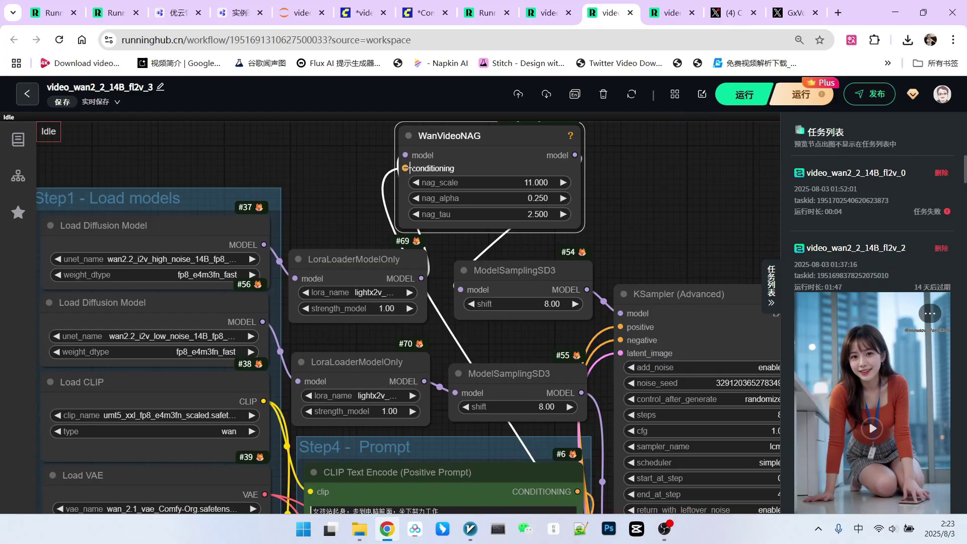
pyautogui.scroll(2, 405, 167)
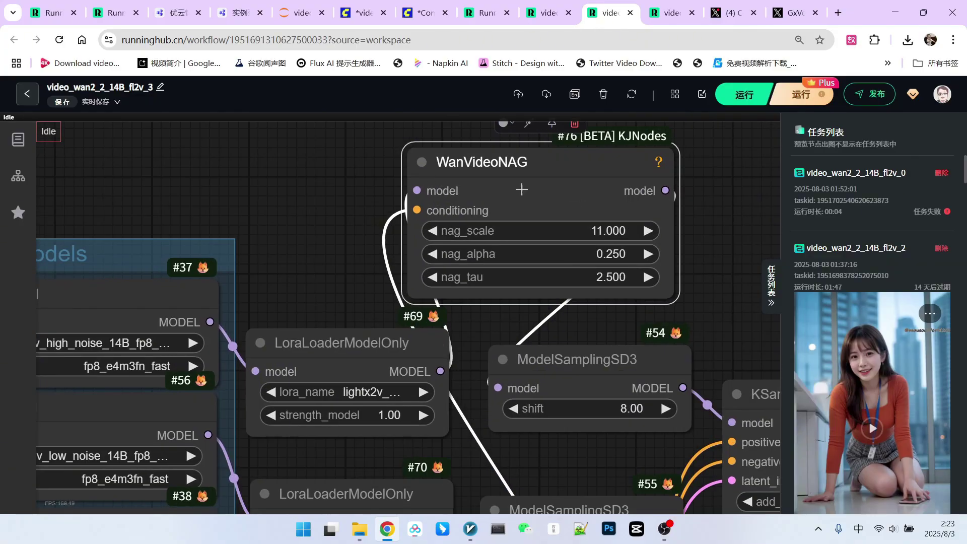
pyautogui.moveTo(522, 190); pyautogui.dragTo(499, 168)
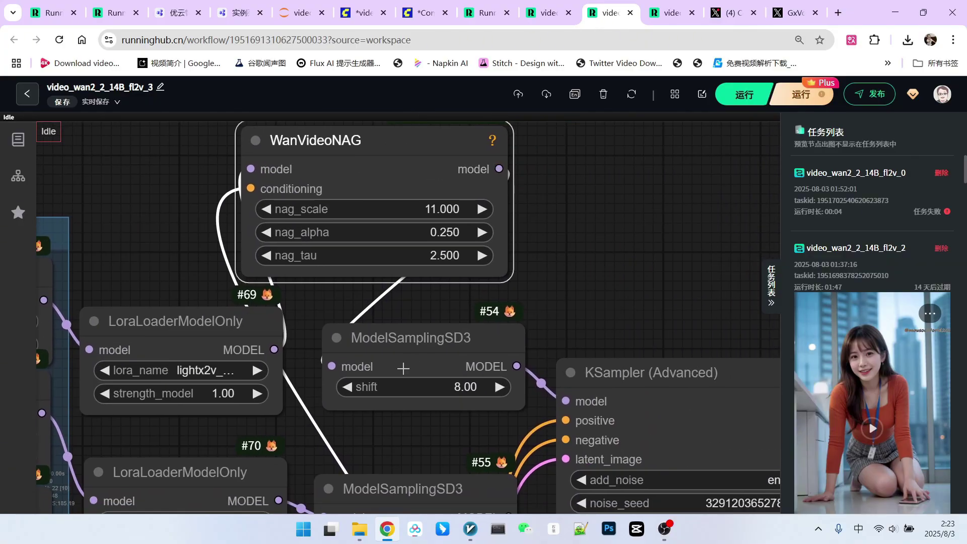
pyautogui.moveTo(403, 368); pyautogui.dragTo(387, 374)
pyautogui.scroll(-3, 595, 287)
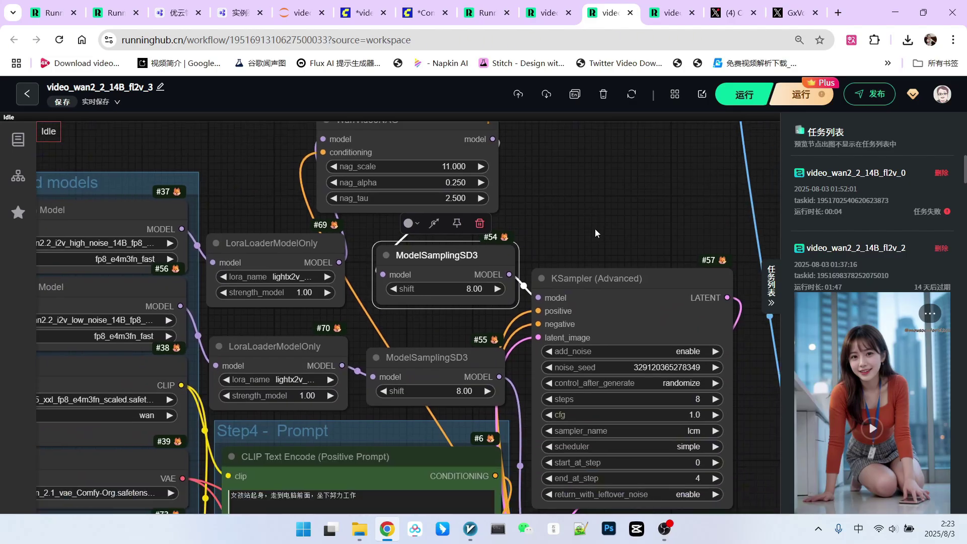
pyautogui.scroll(1, 595, 229)
pyautogui.scroll(-2, 609, 200)
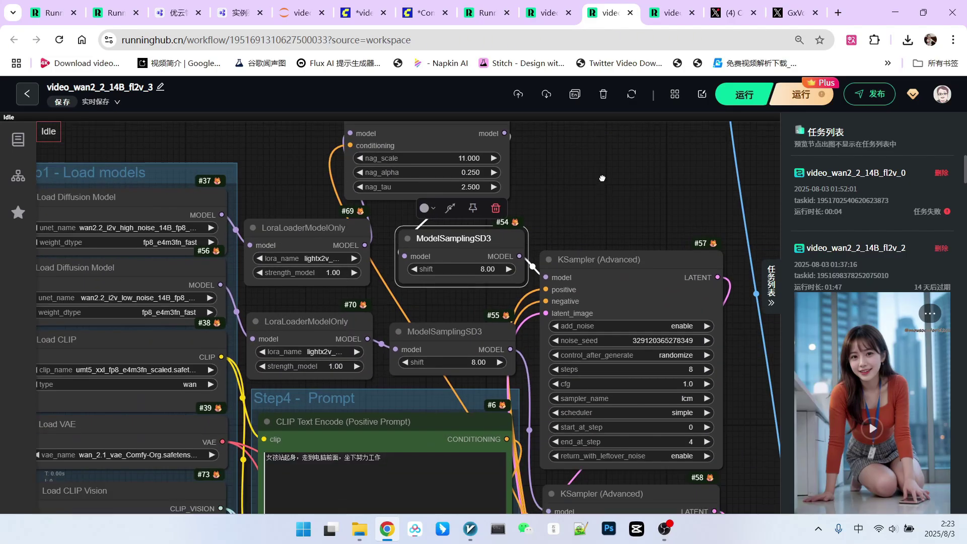
pyautogui.scroll(3, 510, 299)
pyautogui.scroll(4, 393, 317)
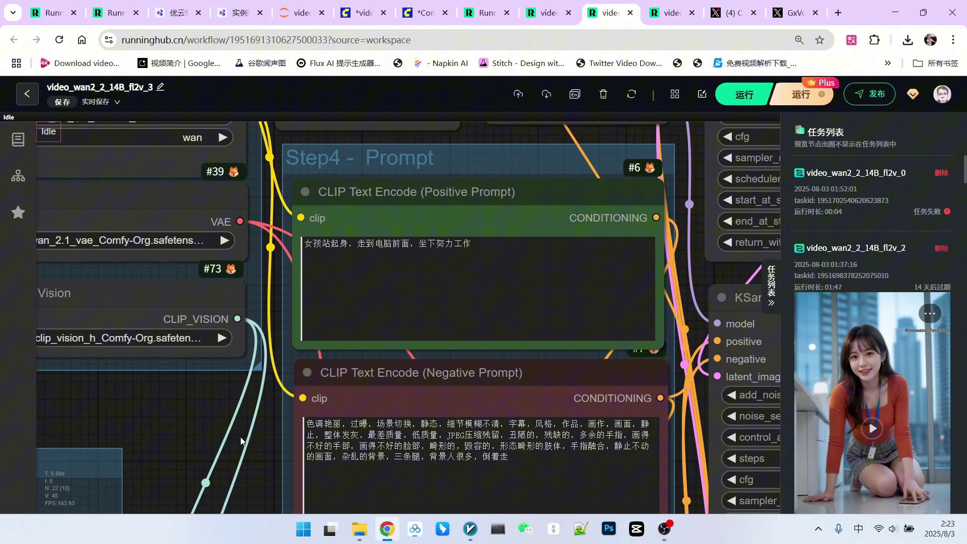
pyautogui.scroll(3, 393, 317)
pyautogui.moveTo(422, 420); pyautogui.dragTo(458, 422)
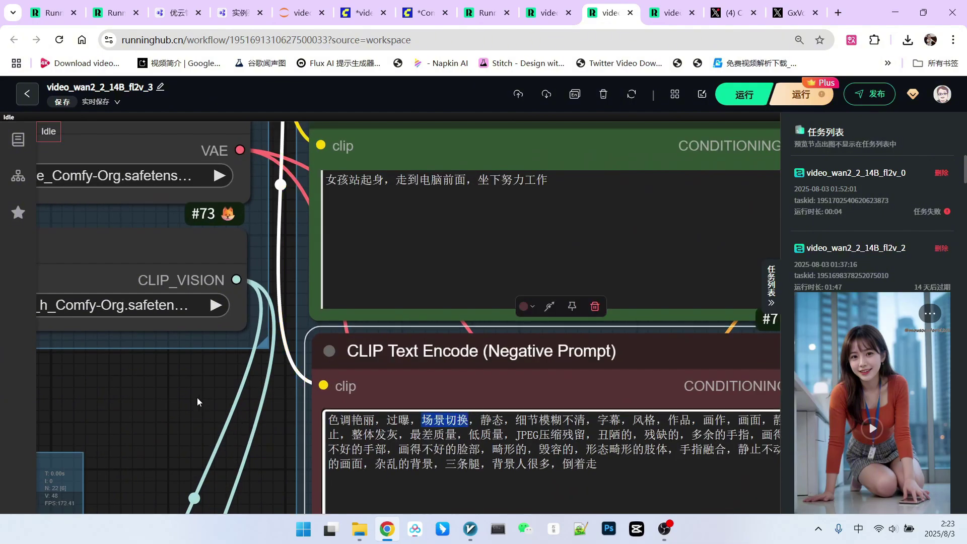
pyautogui.scroll(-6, 193, 376)
pyautogui.scroll(-2, 193, 375)
pyautogui.scroll(-1, 197, 387)
pyautogui.scroll(-5, 197, 385)
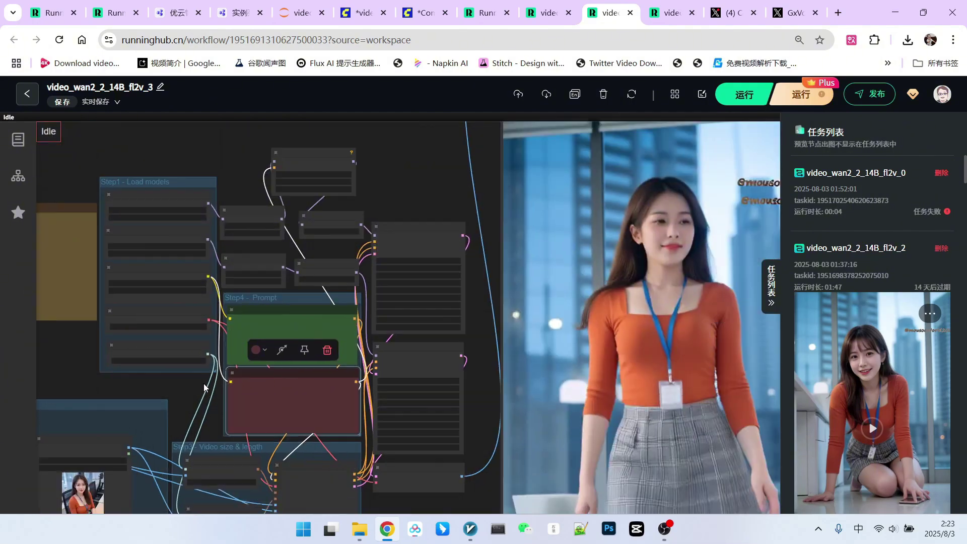
pyautogui.scroll(-2, 203, 383)
pyautogui.moveTo(182, 402); pyautogui.dragTo(314, 338)
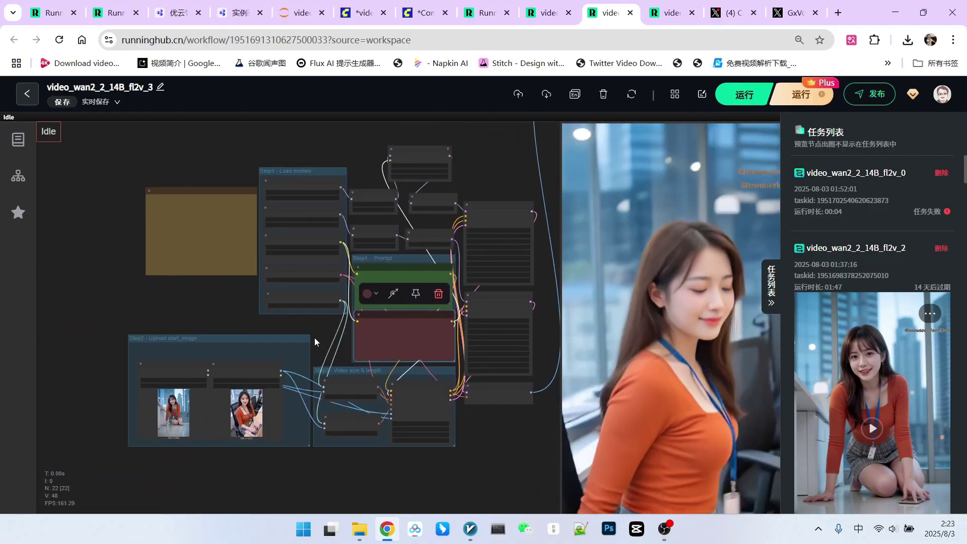
pyautogui.scroll(-2, 314, 338)
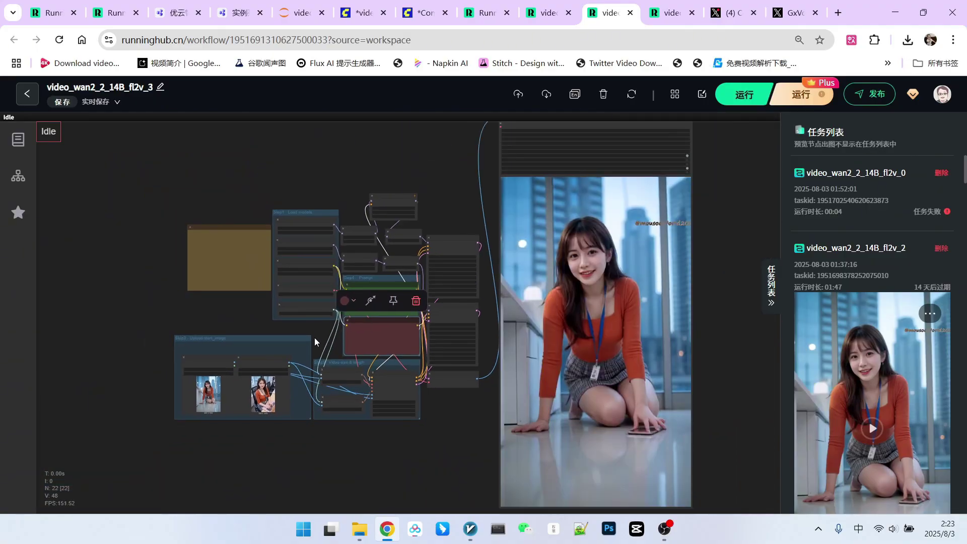
pyautogui.scroll(2, 696, 341)
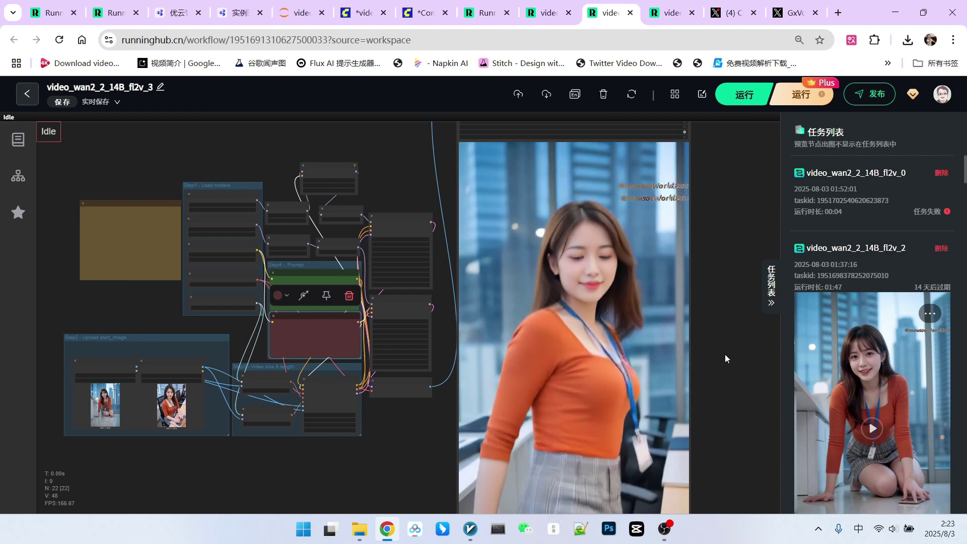
pyautogui.scroll(2, 693, 299)
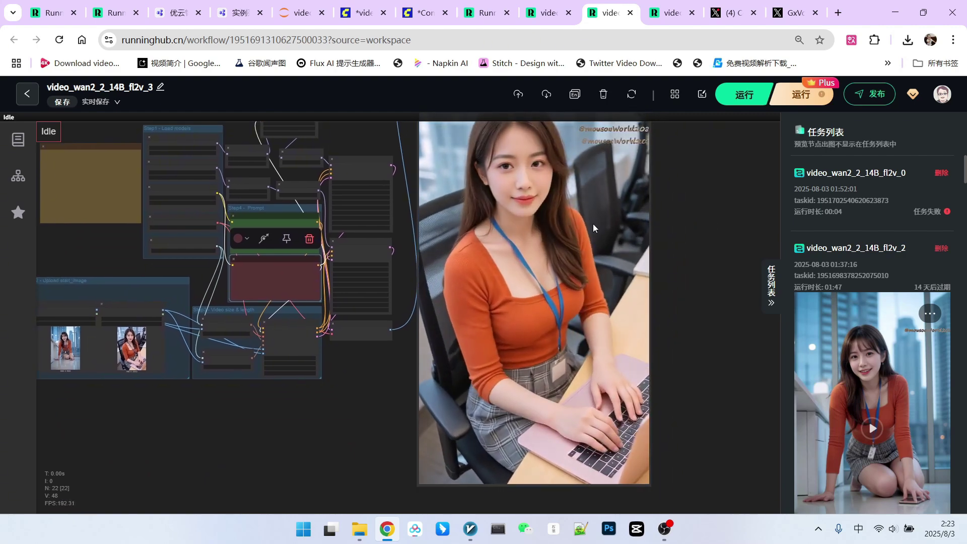
pyautogui.scroll(-2, 541, 285)
pyautogui.scroll(3, 342, 431)
pyautogui.moveTo(343, 430); pyautogui.dragTo(418, 449)
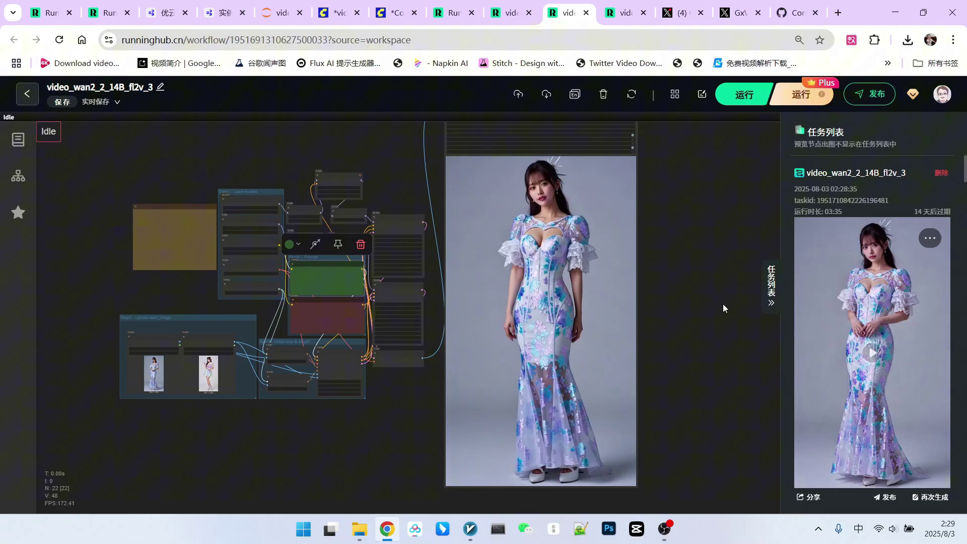
# Collapse the task list panel and select the first-frame Load Image node #62
pyautogui.click(770, 298)
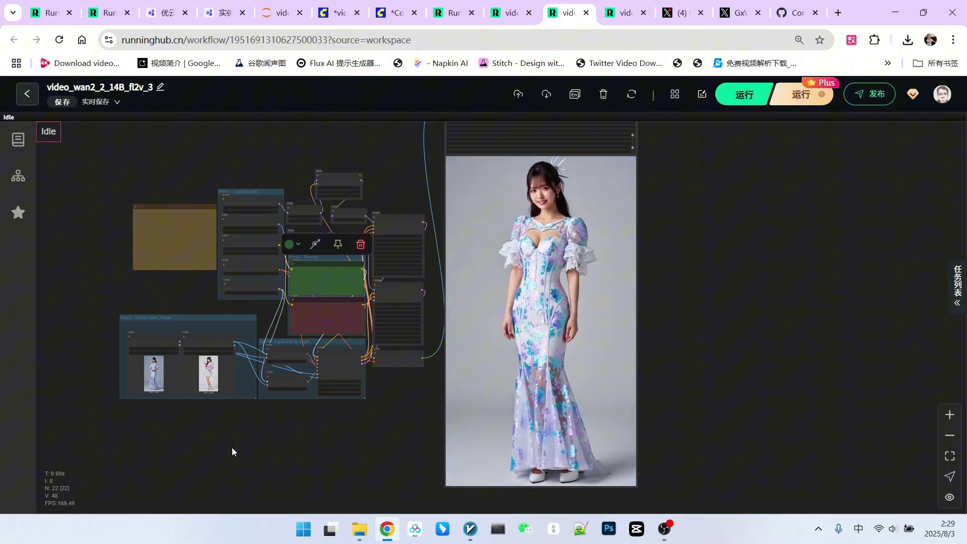
pyautogui.scroll(3, 232, 452)
pyautogui.scroll(3, 124, 394)
pyautogui.scroll(3, 148, 343)
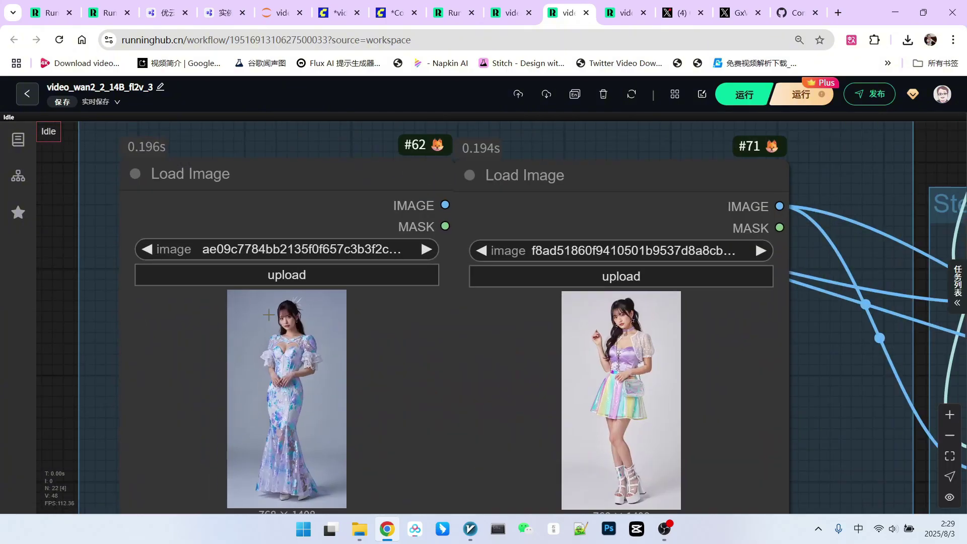
pyautogui.moveTo(333, 194); pyautogui.dragTo(328, 191)
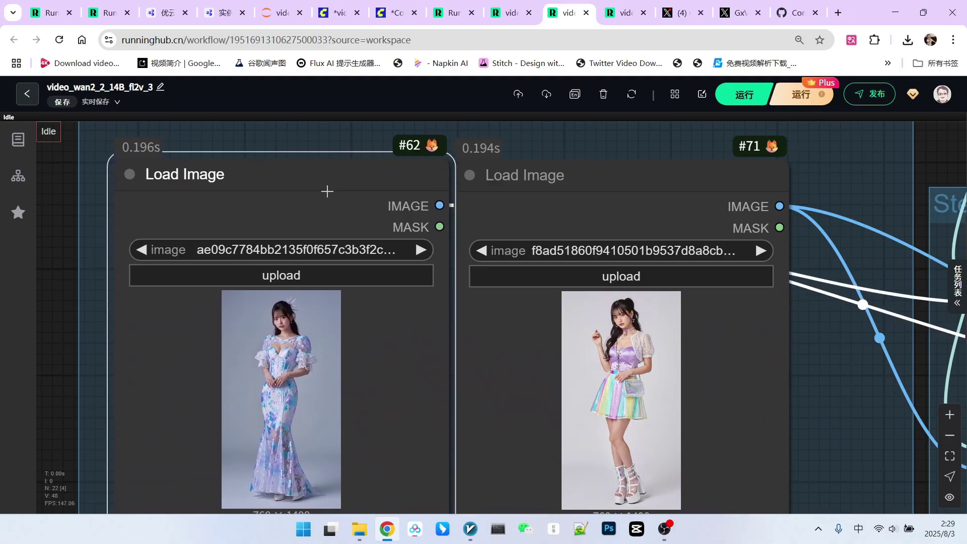
pyautogui.scroll(3, 282, 363)
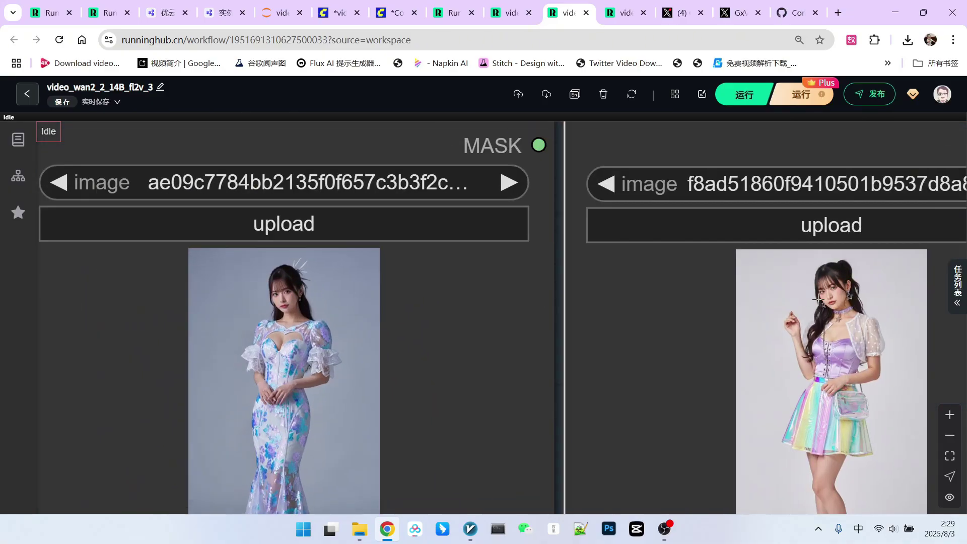
pyautogui.scroll(-3, 836, 293)
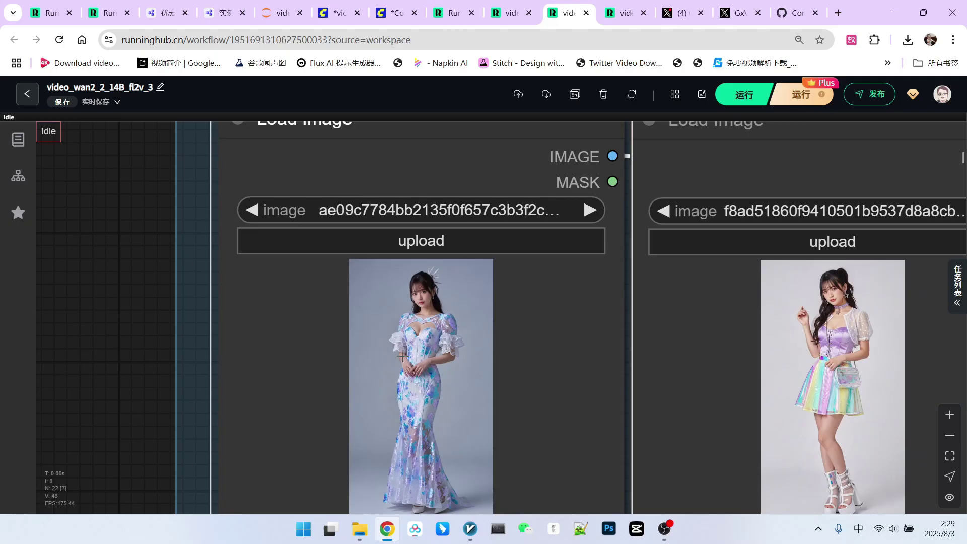
pyautogui.scroll(-3, 786, 417)
pyautogui.scroll(3, 826, 393)
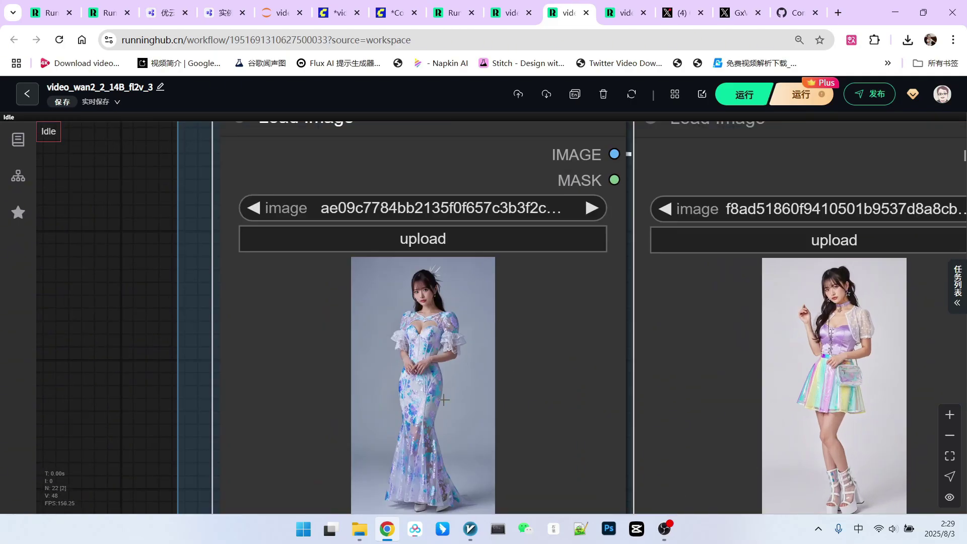
pyautogui.scroll(-3, 446, 399)
pyautogui.scroll(3, 460, 445)
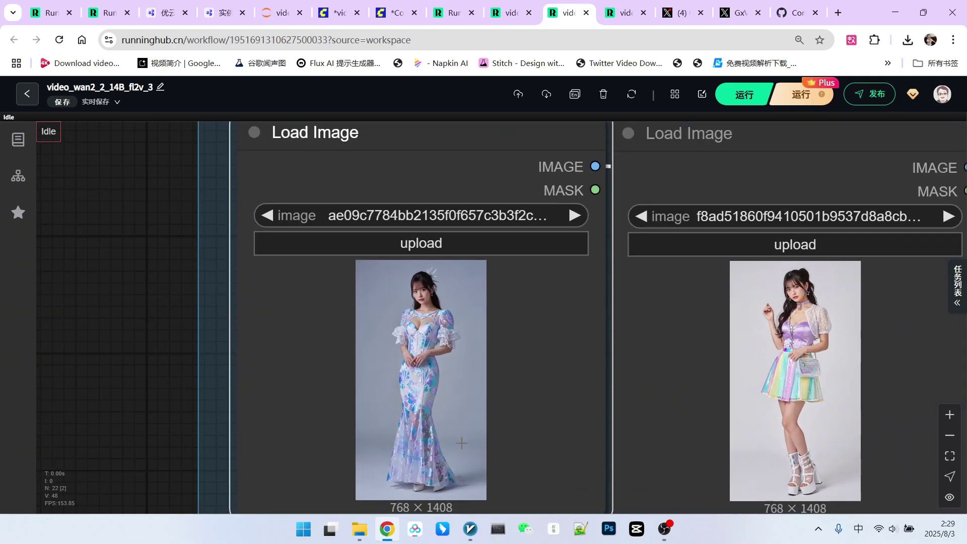
pyautogui.scroll(-4, 440, 424)
pyautogui.scroll(2, 440, 423)
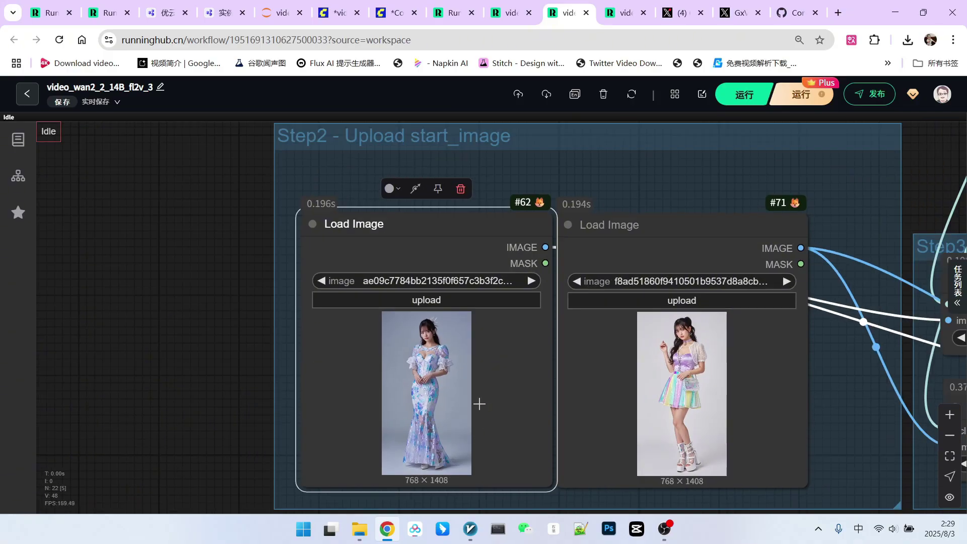
pyautogui.scroll(-2, 548, 380)
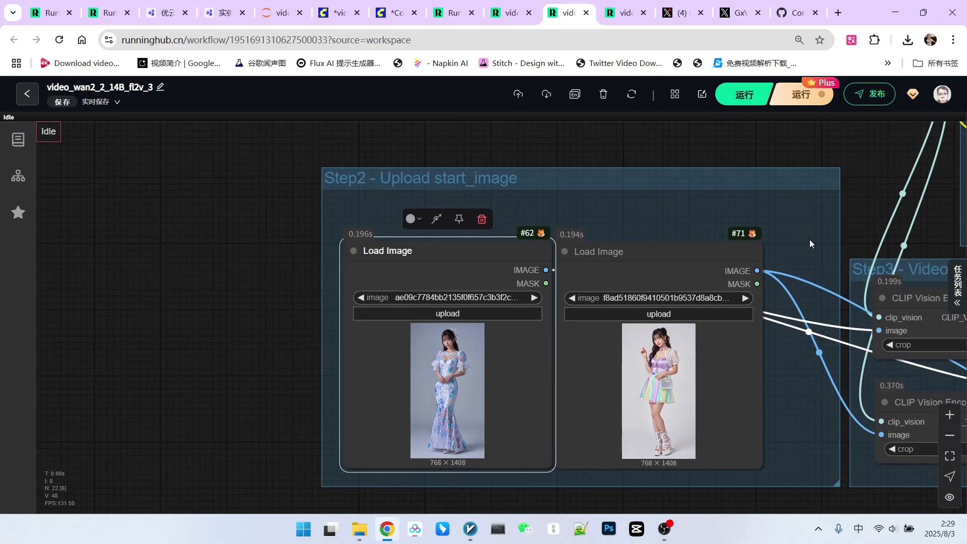
pyautogui.scroll(-3, 879, 194)
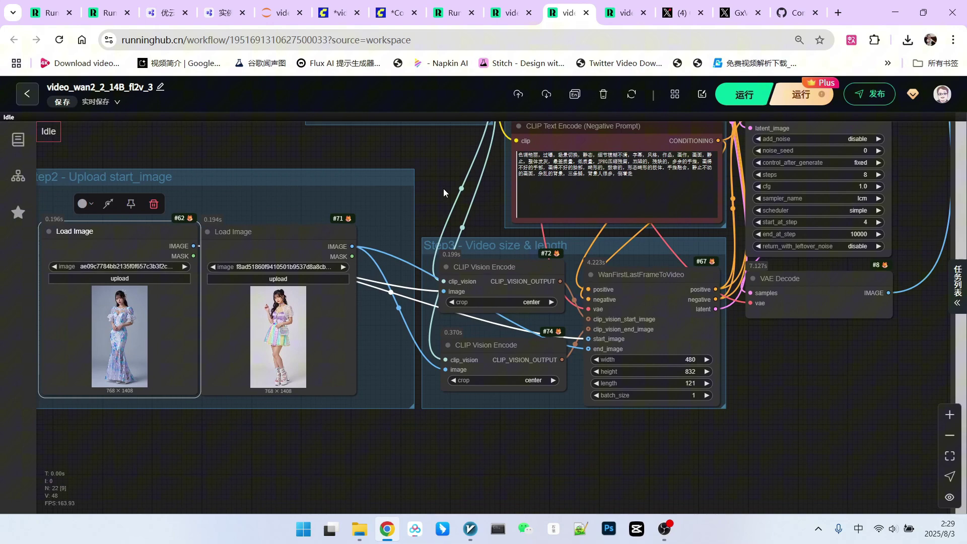
pyautogui.moveTo(444, 189); pyautogui.dragTo(417, 391)
pyautogui.scroll(4, 530, 318)
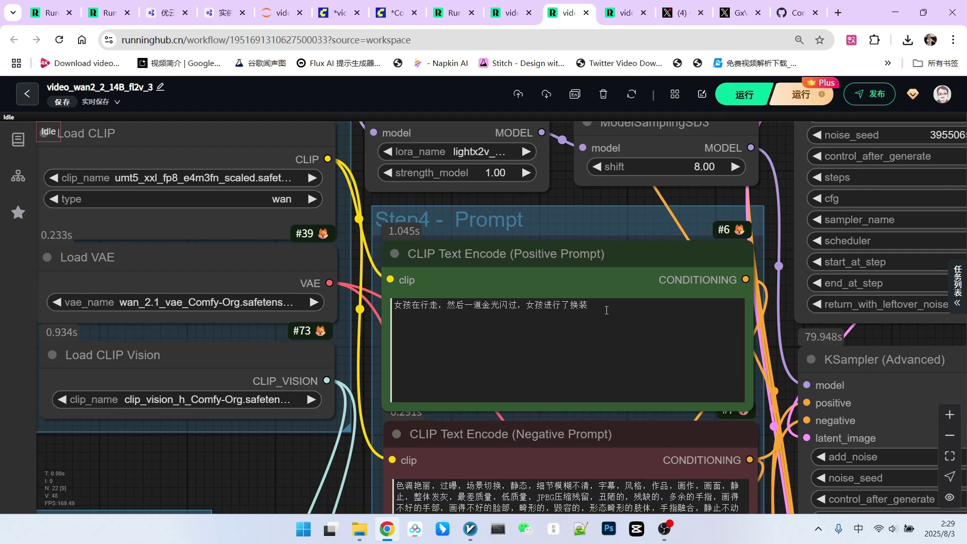
pyautogui.scroll(-6, 318, 341)
pyautogui.scroll(-4, 318, 341)
pyautogui.moveTo(610, 335)
pyautogui.mouseDown()
pyautogui.moveTo(815, 331)
pyautogui.moveTo(723, 270)
pyautogui.mouseUp()
pyautogui.scroll(-1, 737, 309)
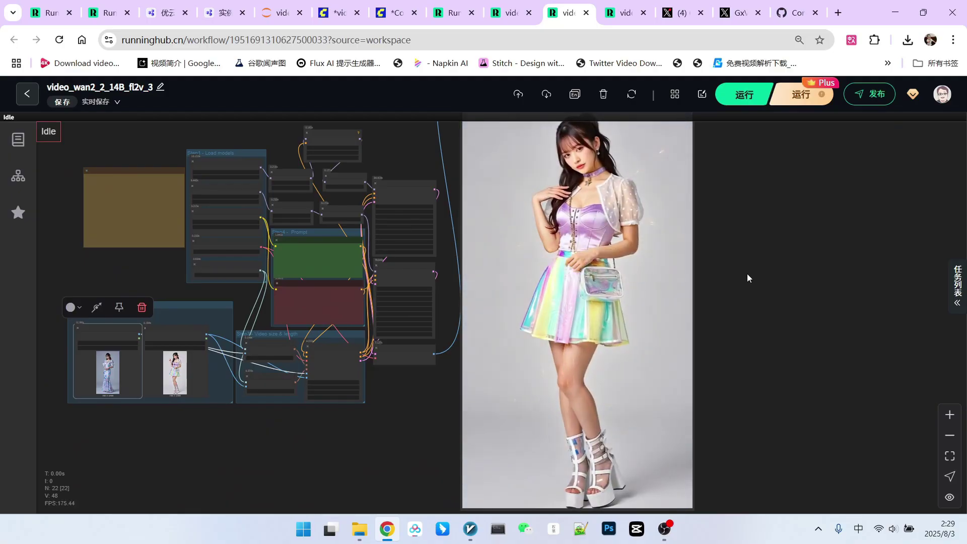
pyautogui.scroll(-1, 747, 274)
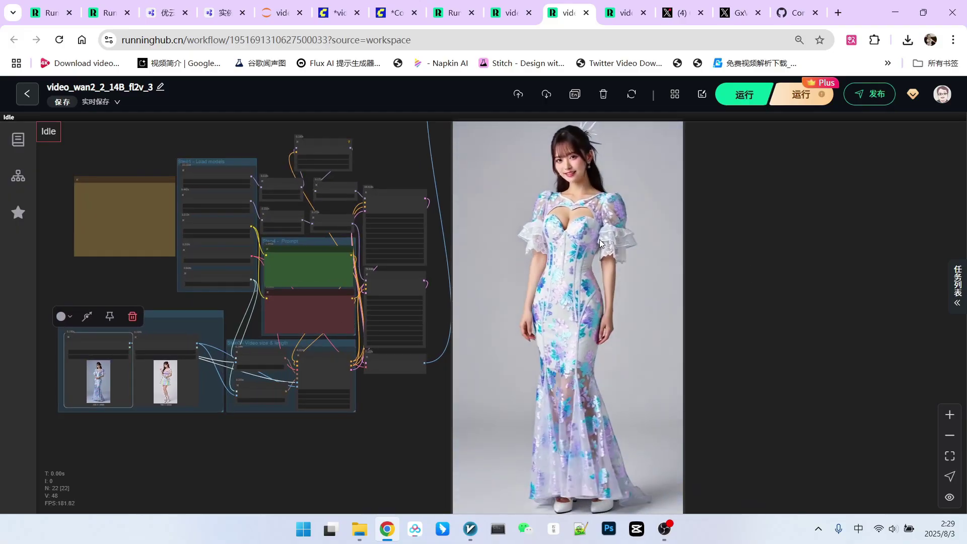
pyautogui.scroll(-2, 599, 239)
pyautogui.moveTo(599, 239)
pyautogui.mouseDown()
pyautogui.moveTo(683, 204)
pyautogui.moveTo(699, 243)
pyautogui.mouseUp()
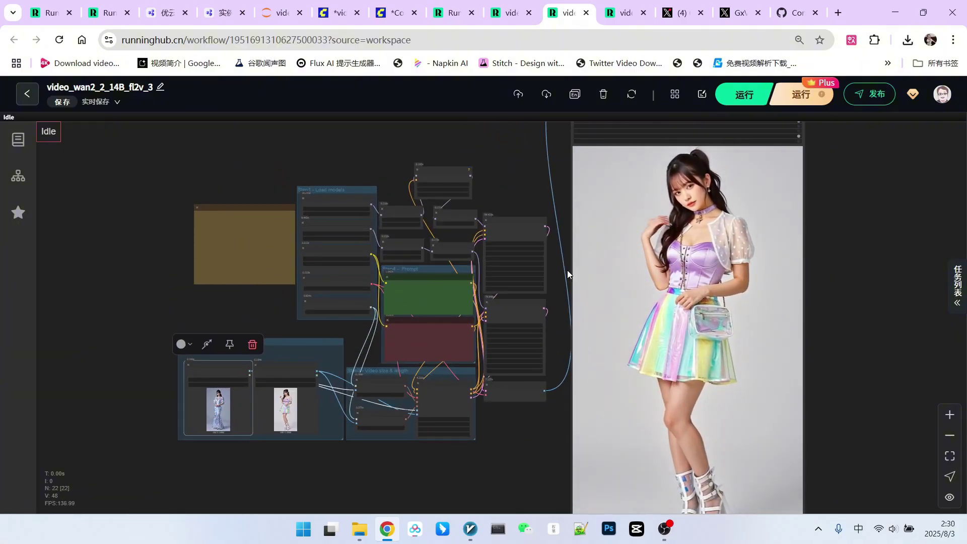
pyautogui.scroll(1, 568, 269)
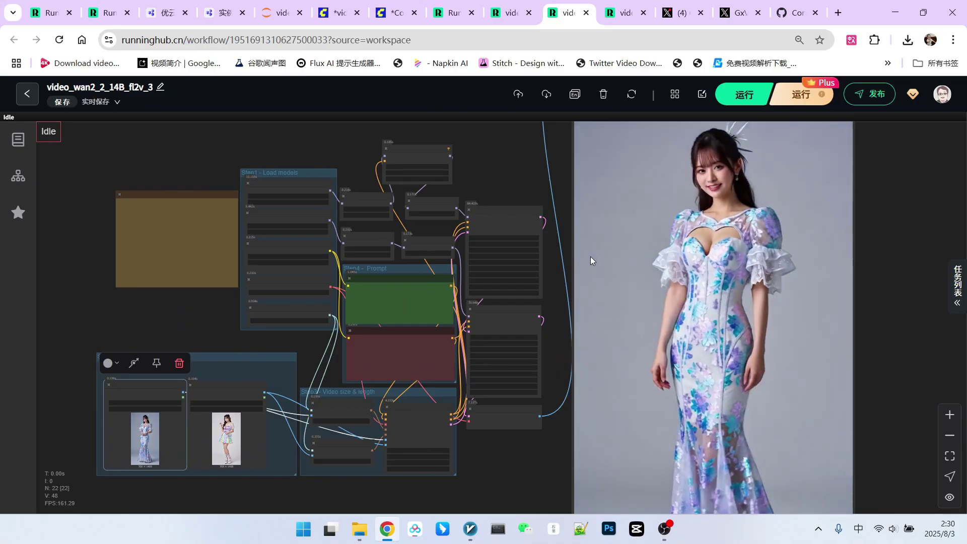
pyautogui.scroll(-1, 591, 256)
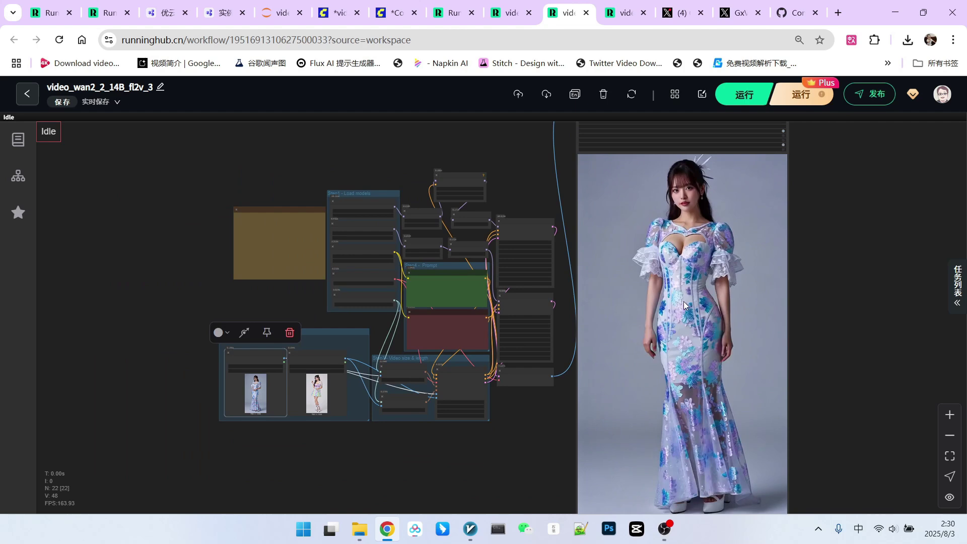
pyautogui.moveTo(687, 348); pyautogui.dragTo(666, 344)
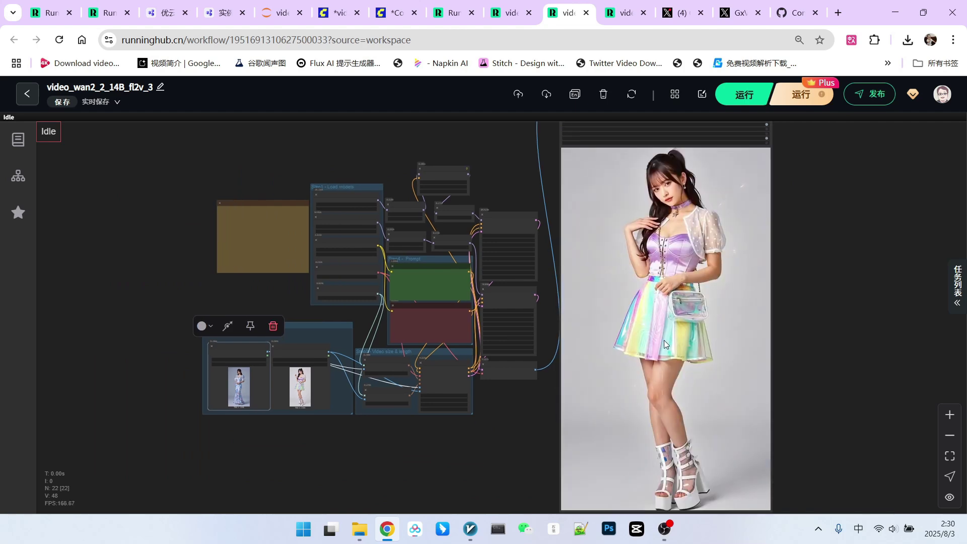
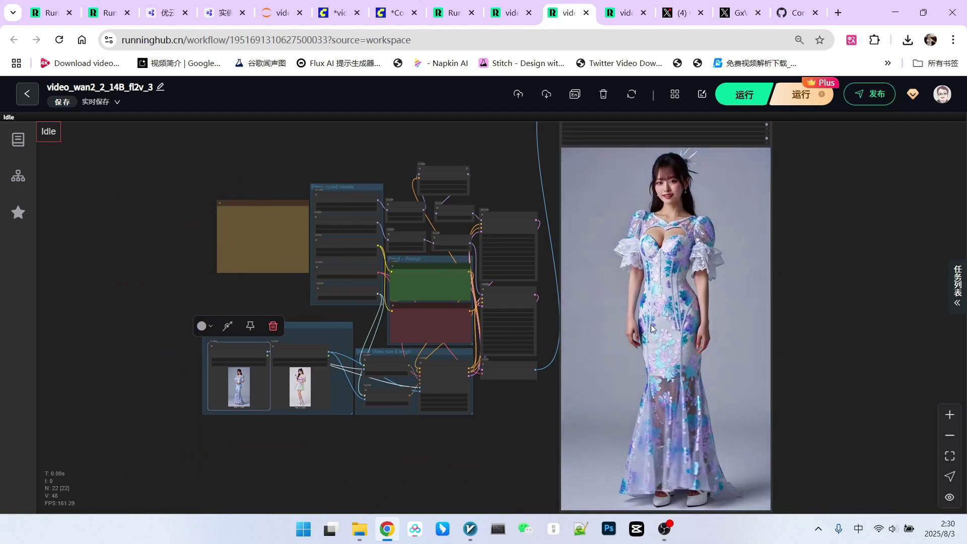
pyautogui.scroll(1, 311, 193)
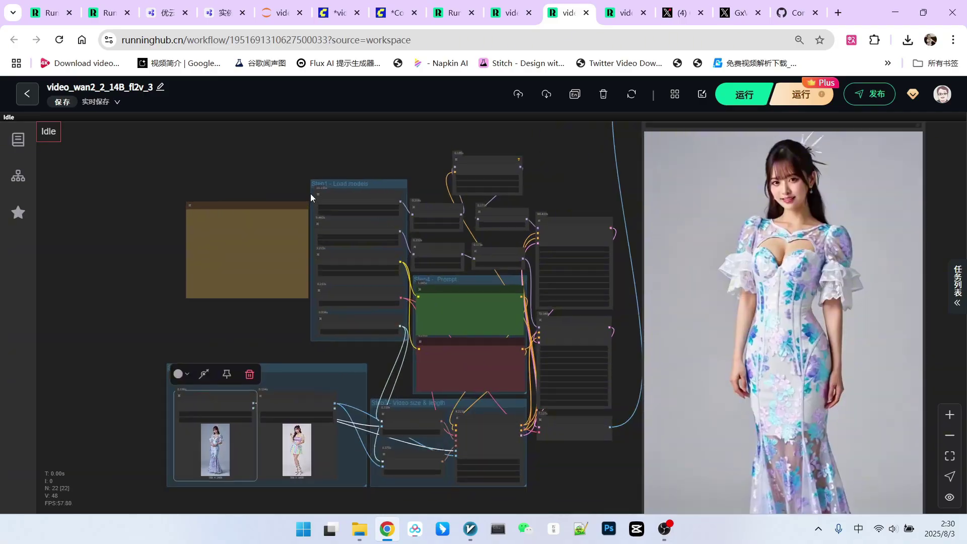
pyautogui.scroll(4, 310, 194)
pyautogui.scroll(2, 424, 193)
pyautogui.moveTo(424, 193); pyautogui.dragTo(430, 221)
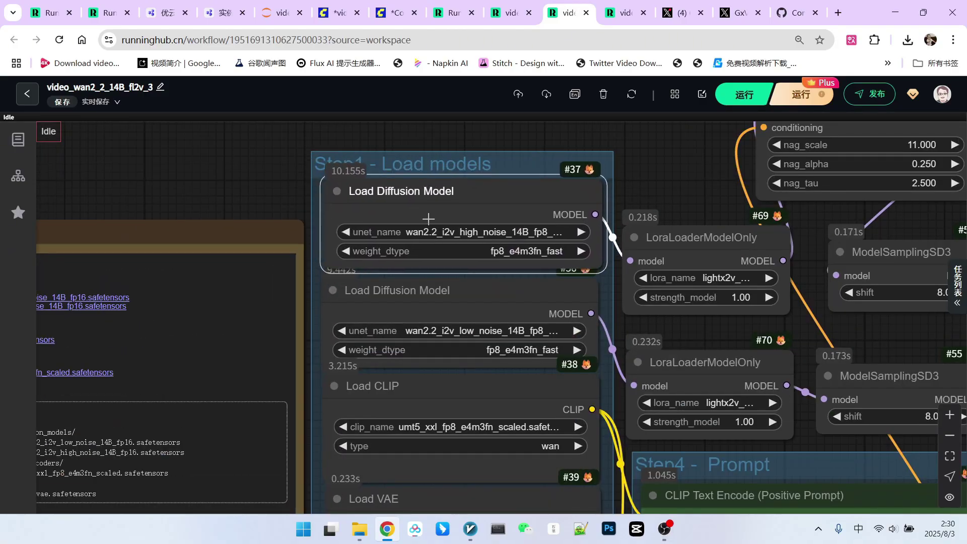
pyautogui.click(441, 297)
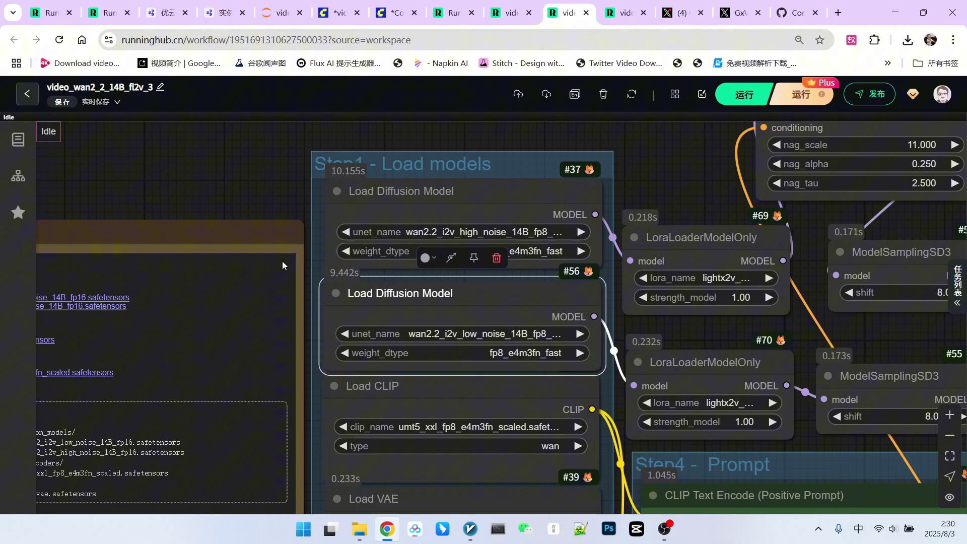
pyautogui.scroll(-2, 282, 261)
pyautogui.scroll(-3, 234, 193)
pyautogui.scroll(-2, 249, 174)
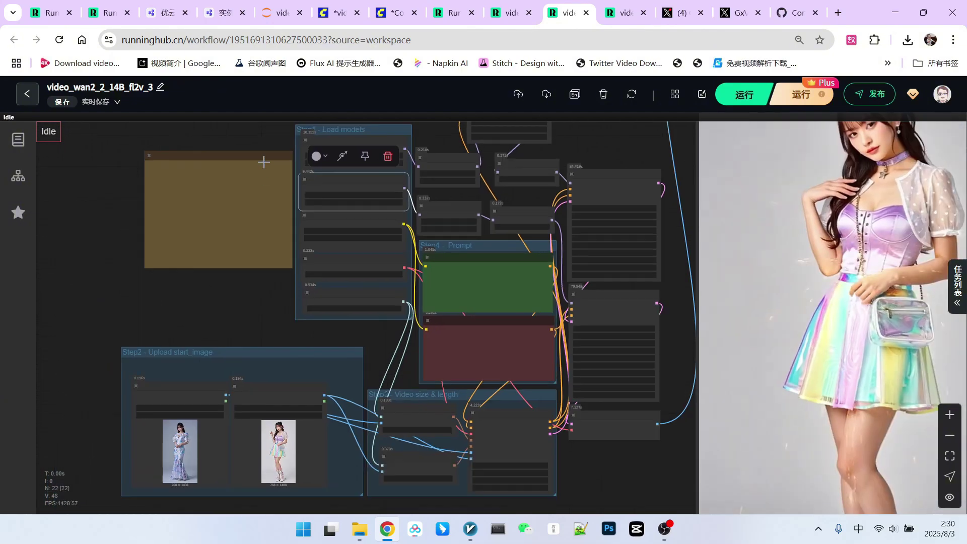
pyautogui.scroll(-2, 269, 248)
pyautogui.scroll(-1, 270, 248)
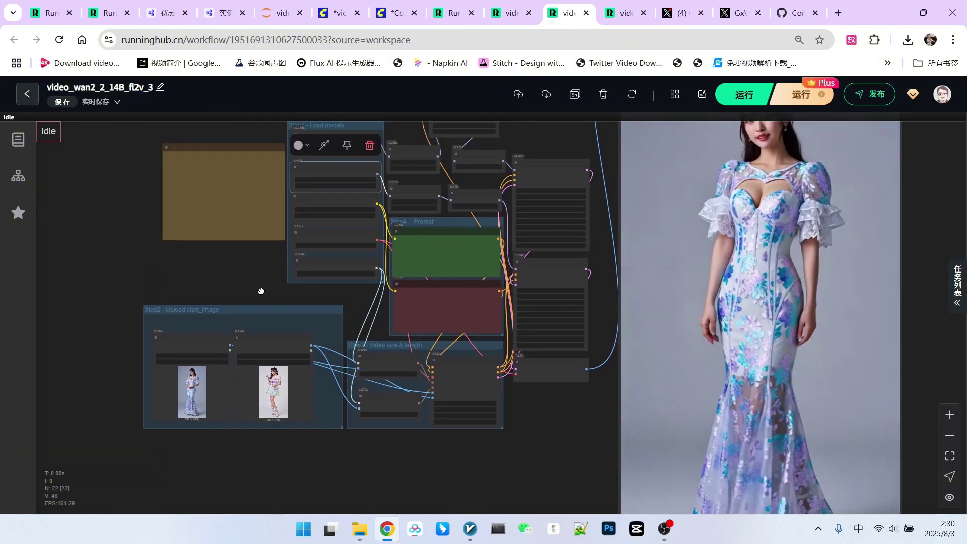
pyautogui.moveTo(261, 290); pyautogui.dragTo(509, 392)
pyautogui.scroll(3, 519, 409)
pyautogui.scroll(3, 520, 396)
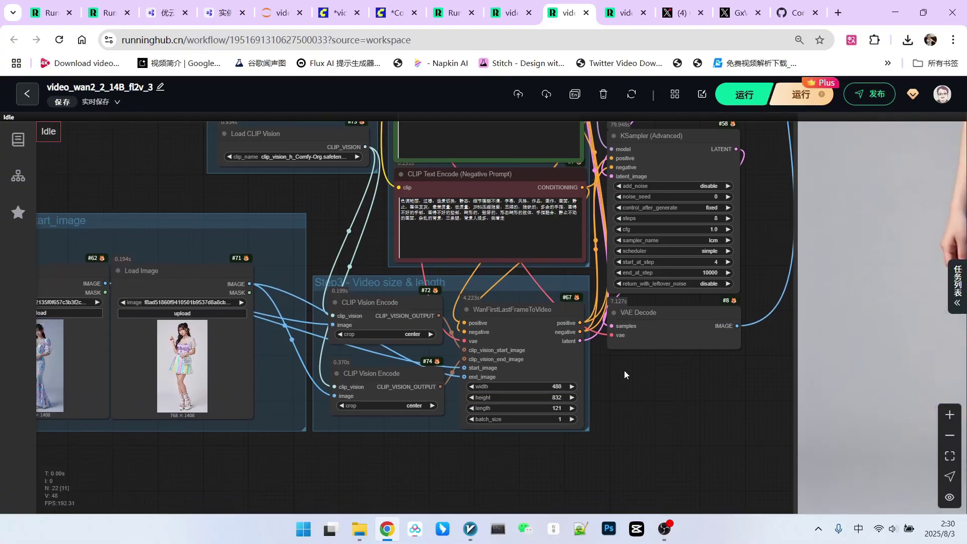
pyautogui.scroll(2, 624, 371)
pyautogui.moveTo(516, 313); pyautogui.dragTo(456, 308)
pyautogui.scroll(1, 456, 309)
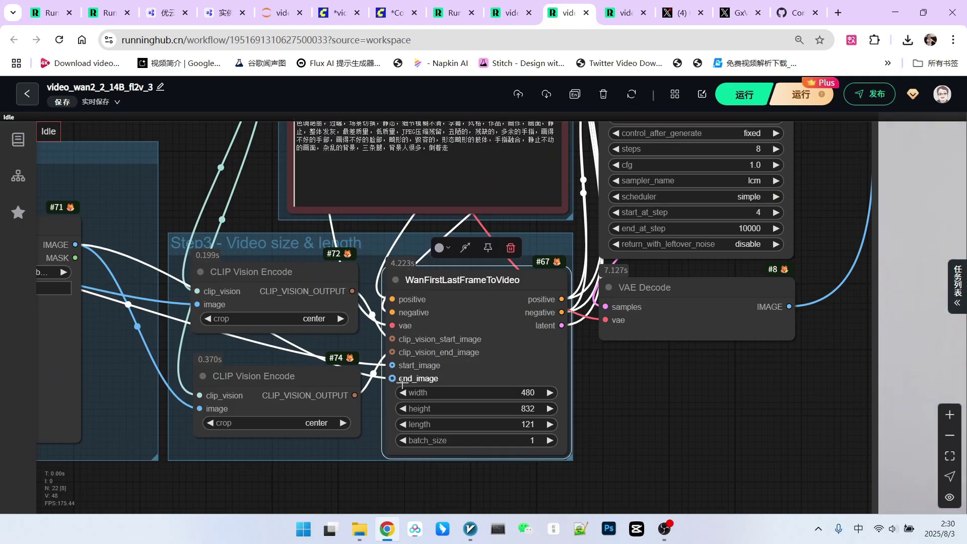
pyautogui.scroll(-3, 454, 363)
pyautogui.scroll(3, 548, 409)
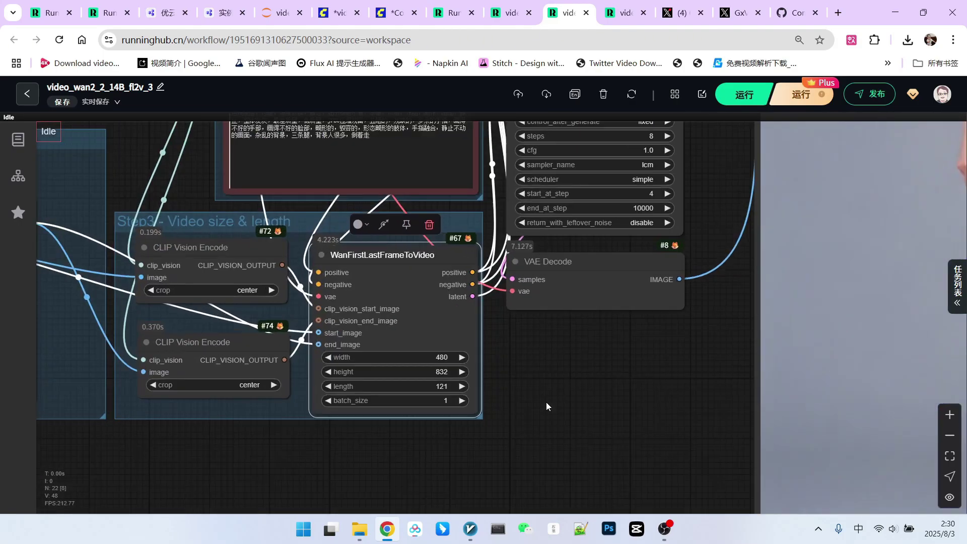
pyautogui.scroll(2, 547, 406)
pyautogui.scroll(-3, 569, 355)
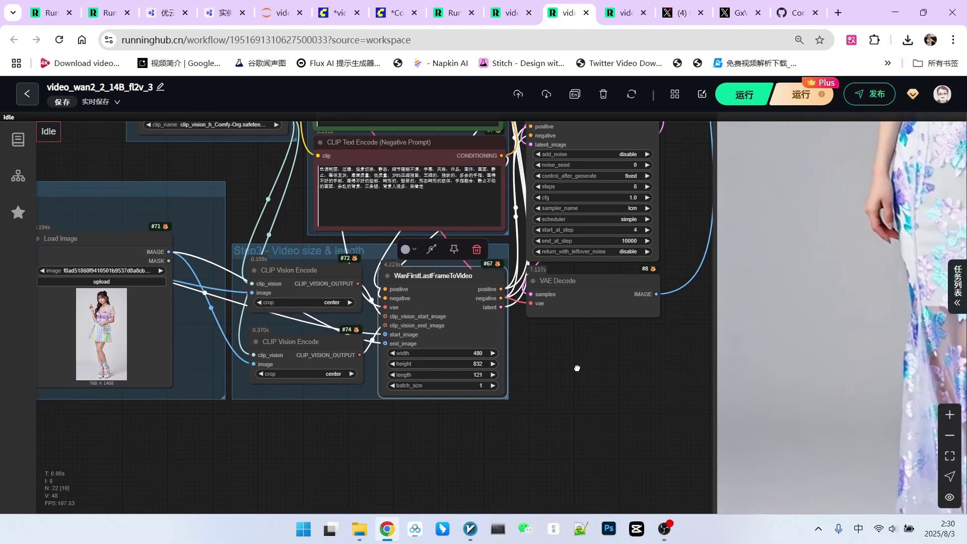
pyautogui.scroll(4, 529, 249)
pyautogui.moveTo(527, 243); pyautogui.dragTo(309, 246)
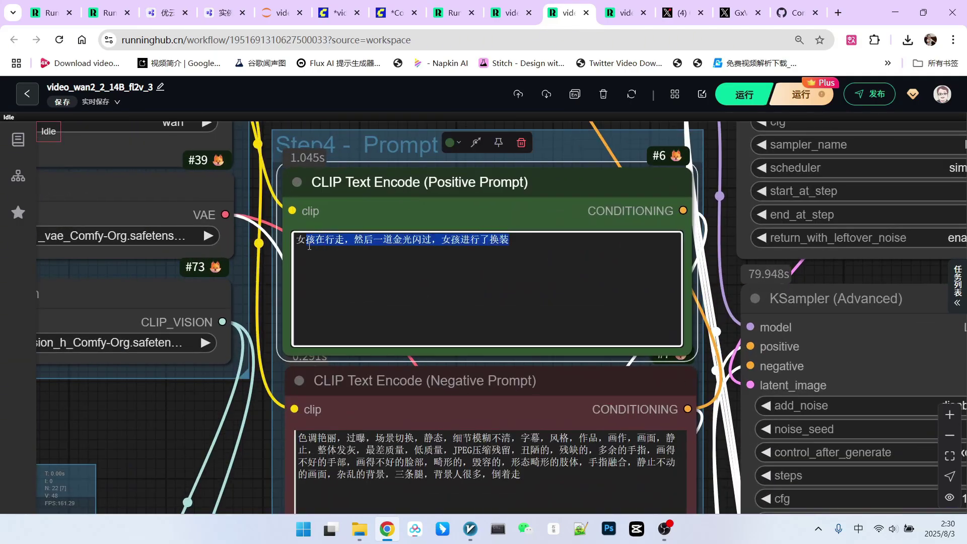
pyautogui.scroll(-2, 507, 335)
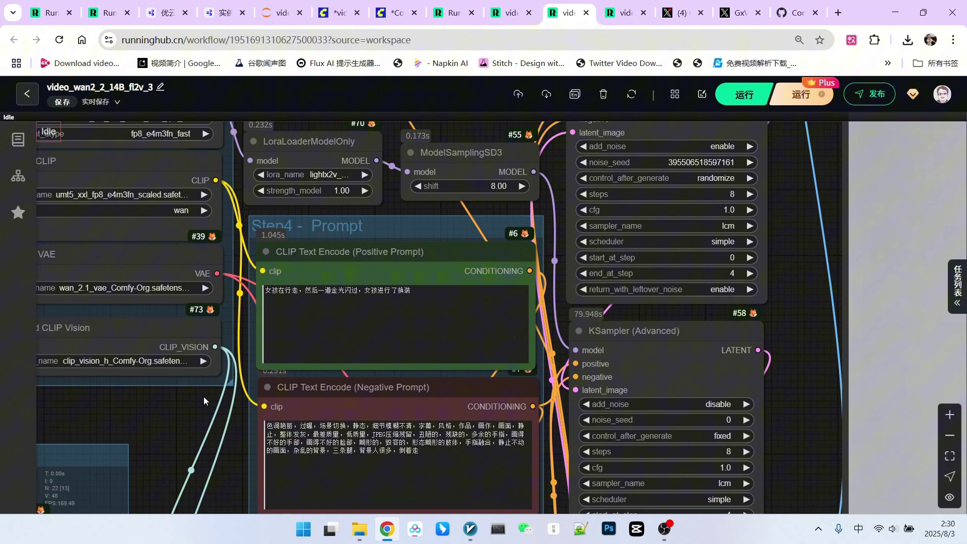
pyautogui.scroll(-2, 507, 335)
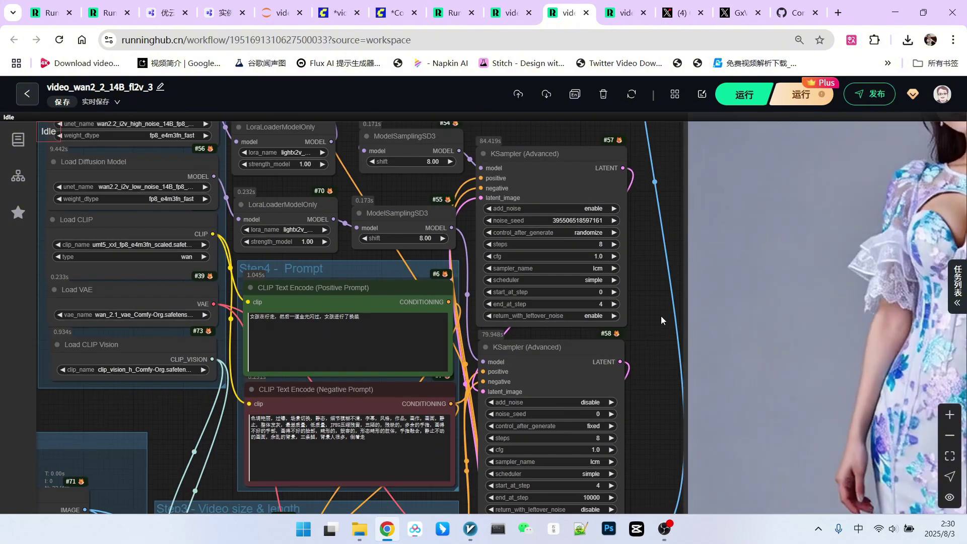
pyautogui.moveTo(659, 243); pyautogui.dragTo(665, 327)
pyautogui.scroll(3, 465, 245)
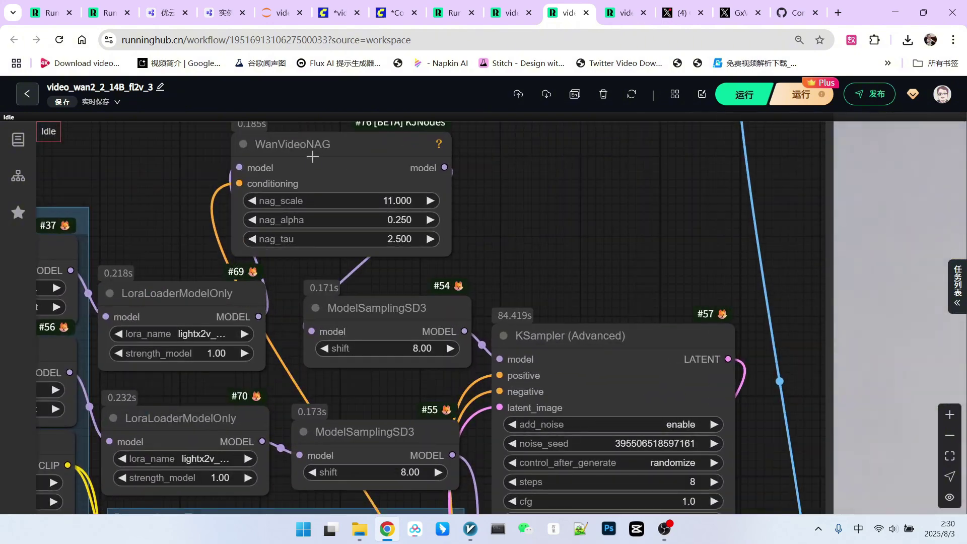
pyautogui.click(341, 157)
pyautogui.scroll(-3, 462, 190)
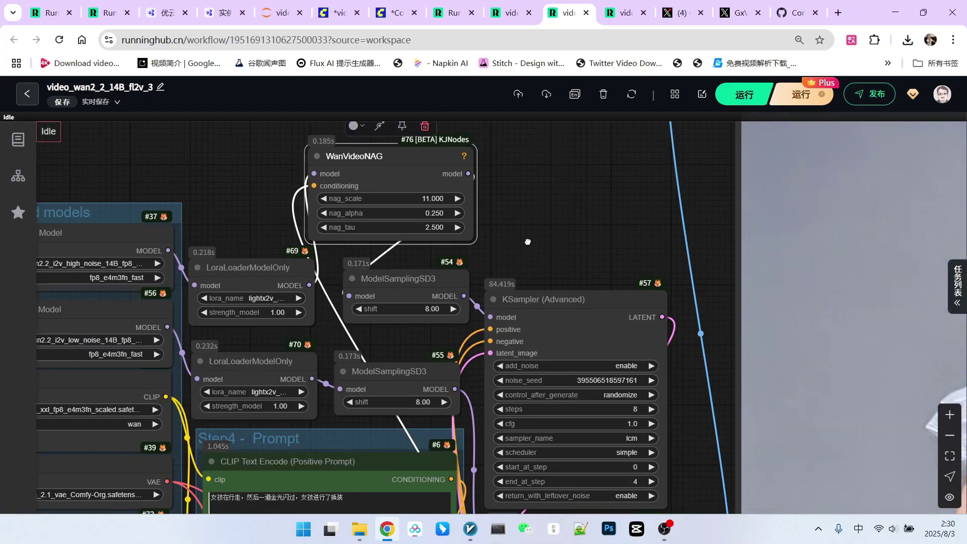
pyautogui.moveTo(469, 378); pyautogui.dragTo(469, 189)
pyautogui.scroll(4, 195, 440)
pyautogui.doubleClick(388, 350)
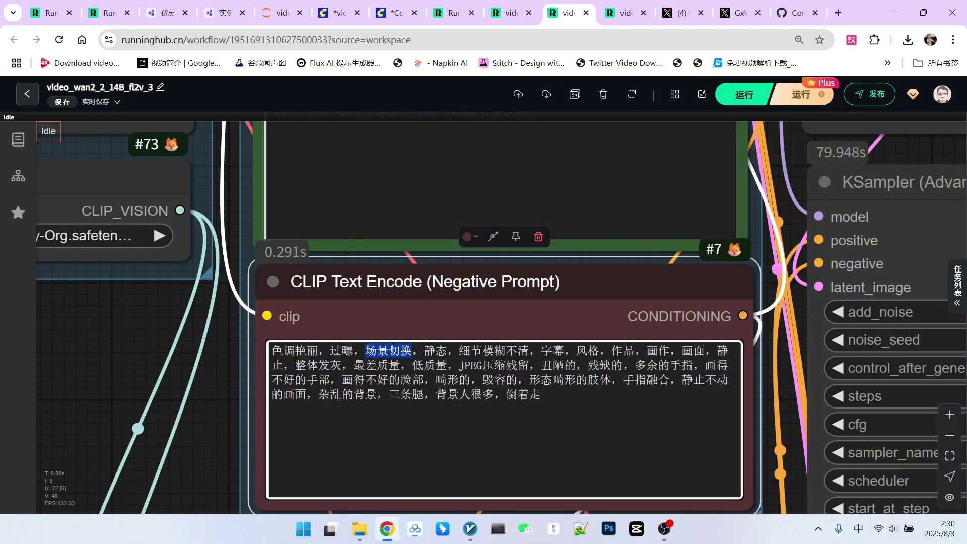
pyautogui.scroll(-5, 145, 345)
pyautogui.scroll(-3, 145, 345)
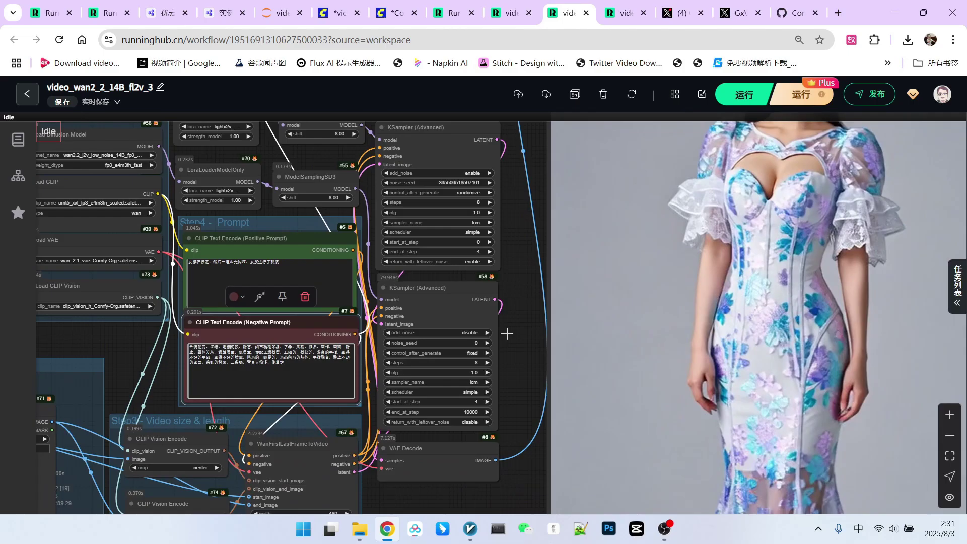
pyautogui.scroll(4, 559, 243)
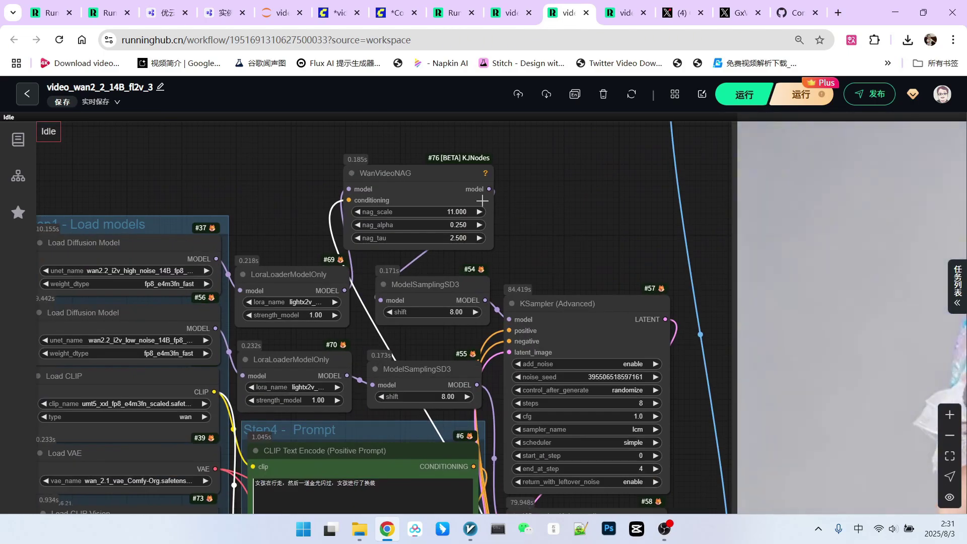
pyautogui.scroll(3, 484, 201)
pyautogui.moveTo(414, 182); pyautogui.dragTo(404, 184)
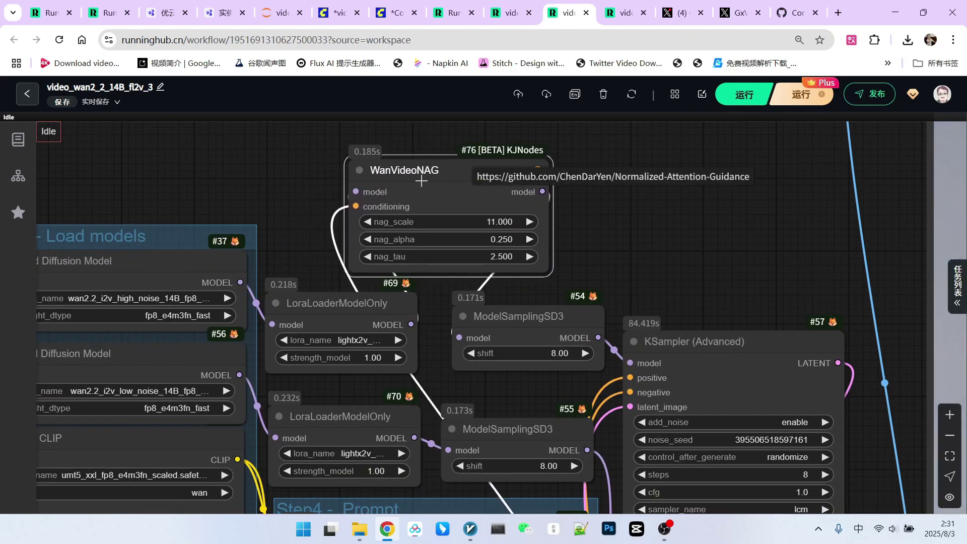
pyautogui.moveTo(430, 371); pyautogui.dragTo(428, 263)
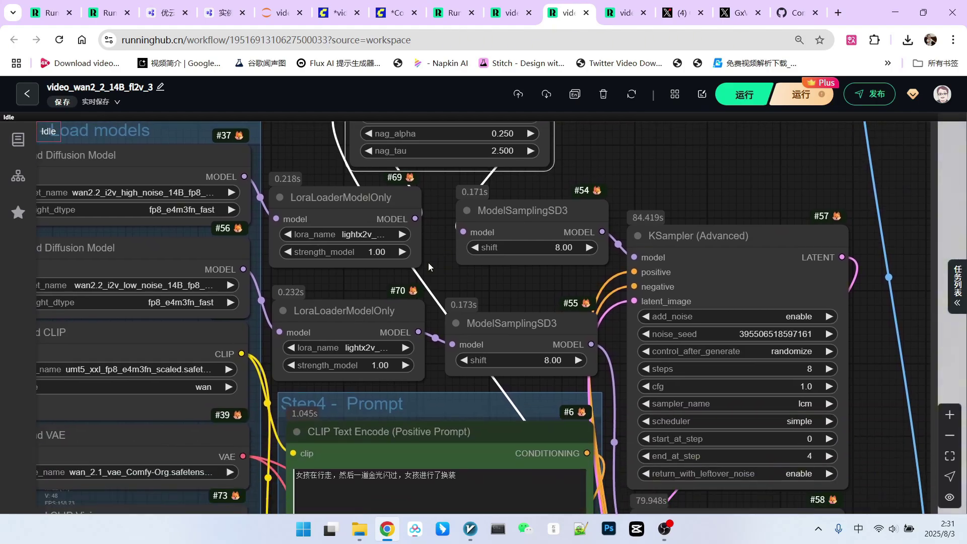
pyautogui.scroll(-3, 397, 294)
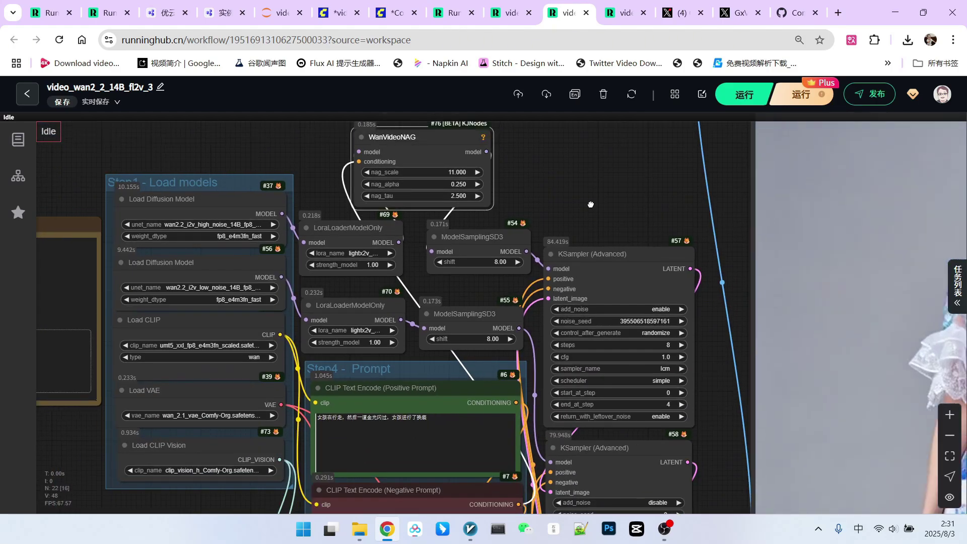
pyautogui.moveTo(609, 196); pyautogui.dragTo(560, 219)
pyautogui.scroll(-3, 560, 218)
pyautogui.scroll(2, 560, 218)
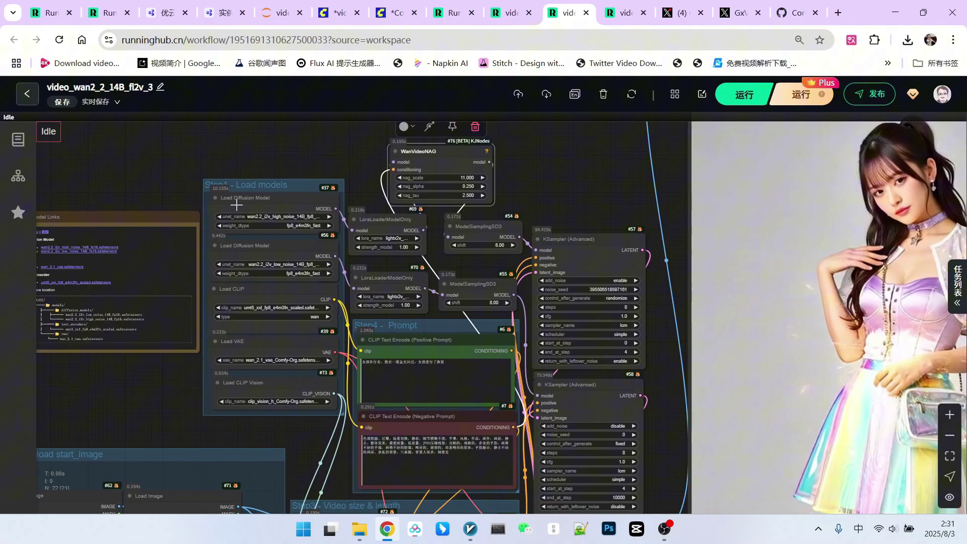
pyautogui.scroll(2, 528, 183)
pyautogui.scroll(1, 566, 214)
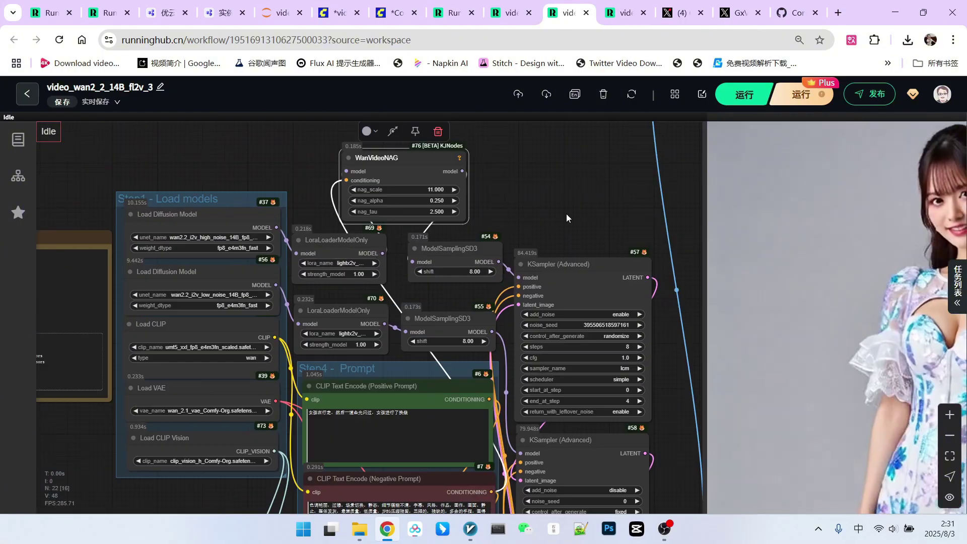
pyautogui.scroll(1, 546, 207)
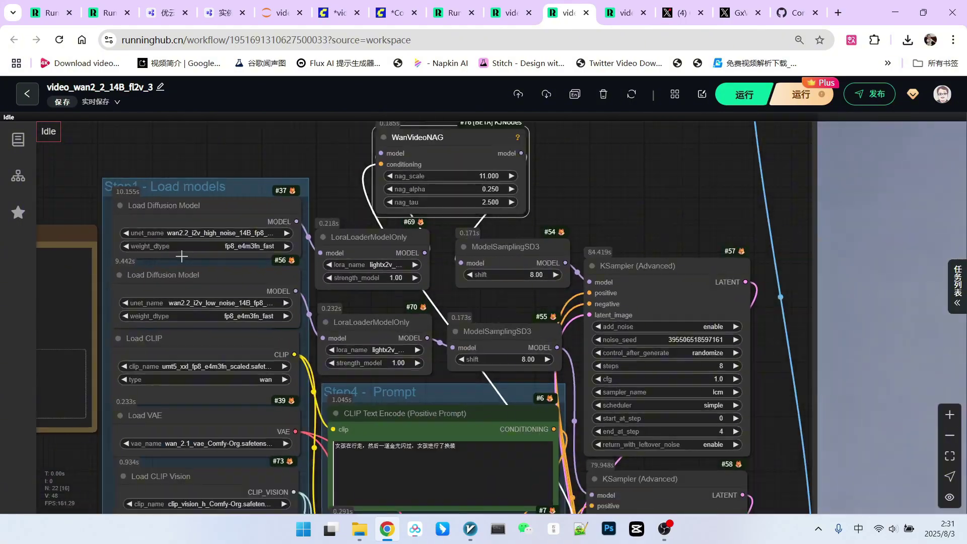
pyautogui.scroll(-1, 539, 231)
pyautogui.scroll(-1, 558, 168)
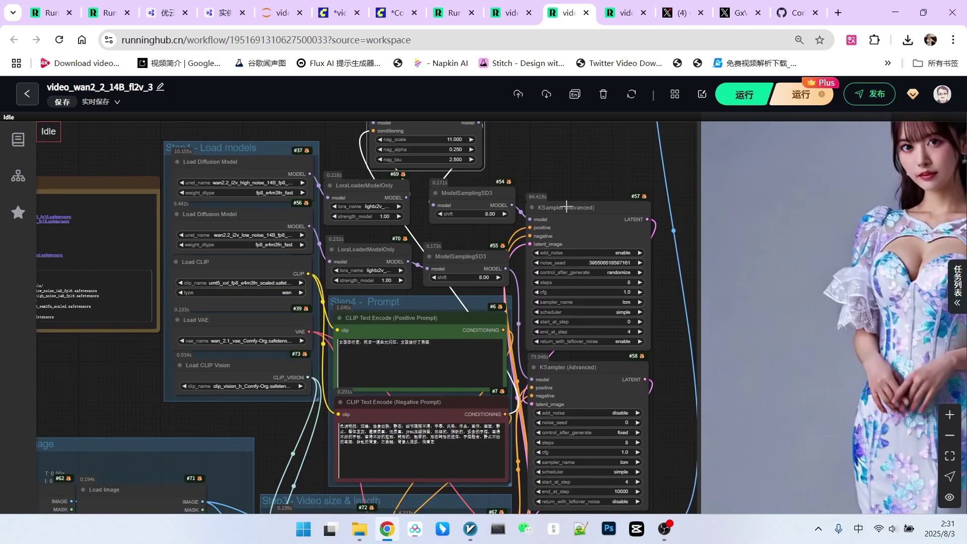
pyautogui.scroll(-1, 584, 174)
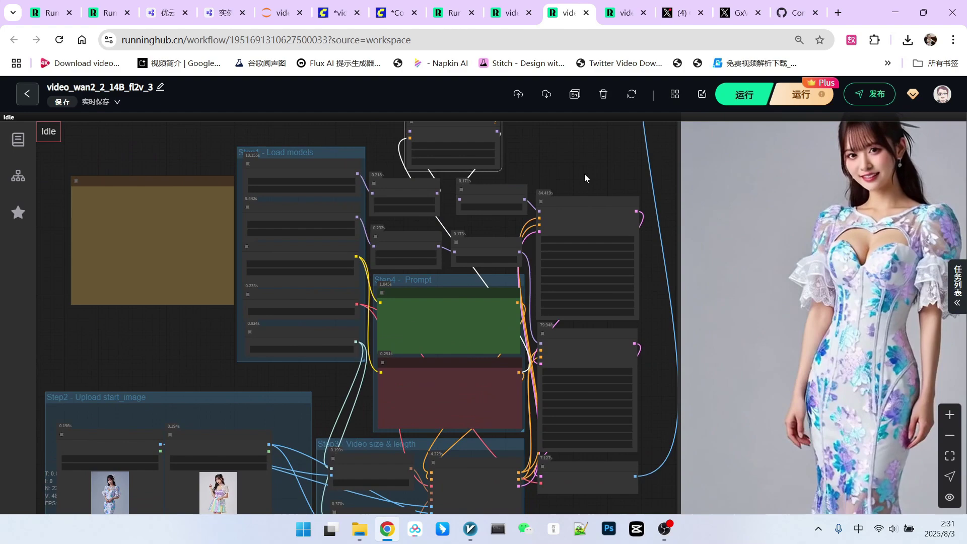
pyautogui.scroll(-1, 584, 174)
pyautogui.scroll(2, 576, 170)
pyautogui.scroll(1, 575, 170)
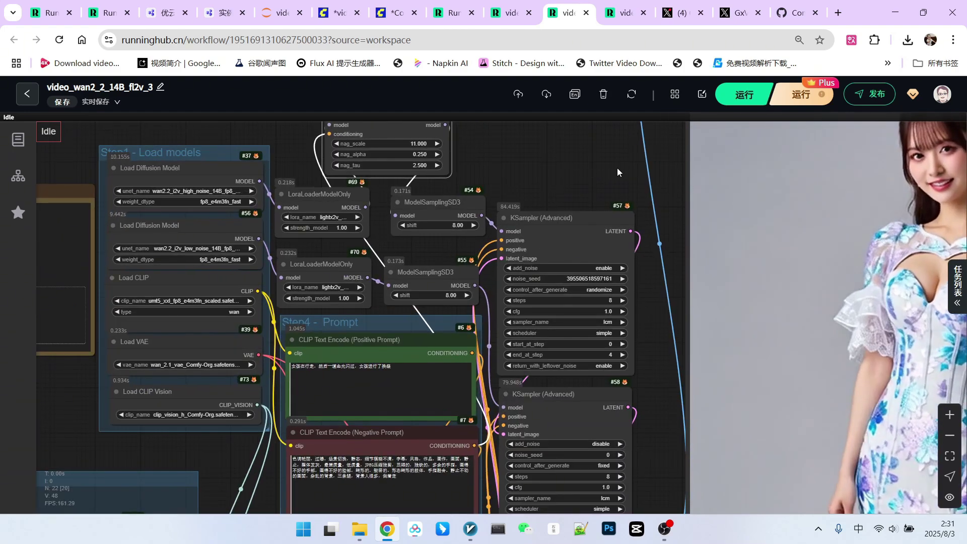
pyautogui.moveTo(658, 161); pyautogui.dragTo(653, 149)
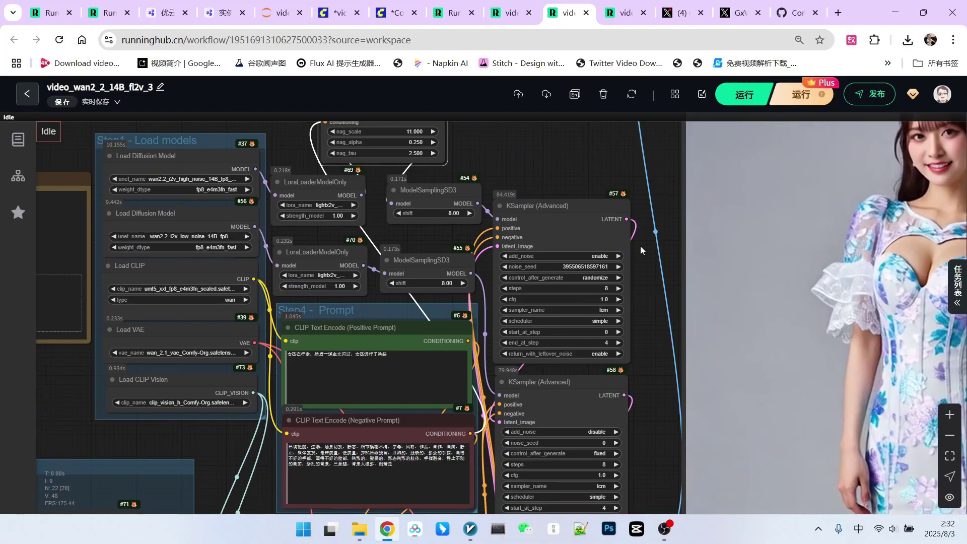
pyautogui.scroll(-2, 656, 281)
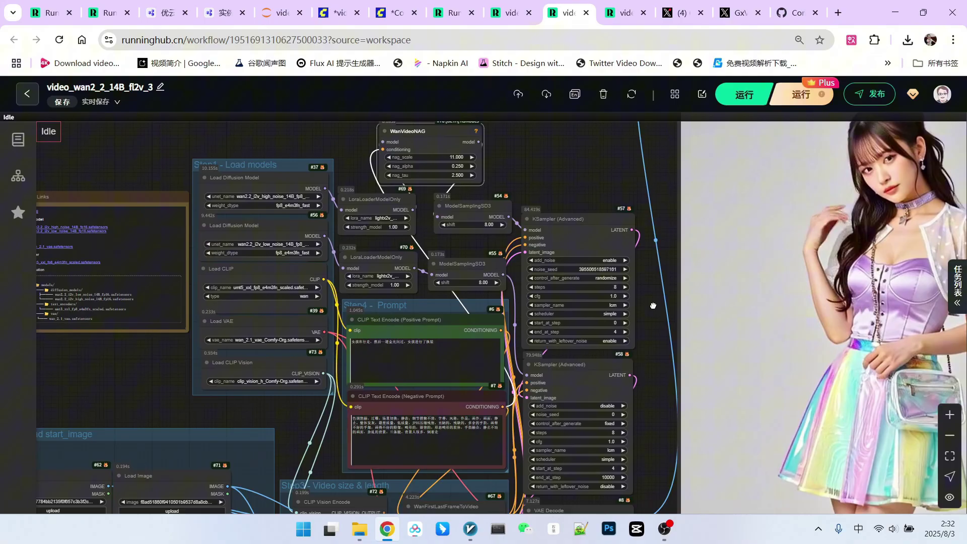
pyautogui.moveTo(657, 302)
pyautogui.mouseDown()
pyautogui.moveTo(647, 265)
pyautogui.moveTo(647, 276)
pyautogui.mouseUp()
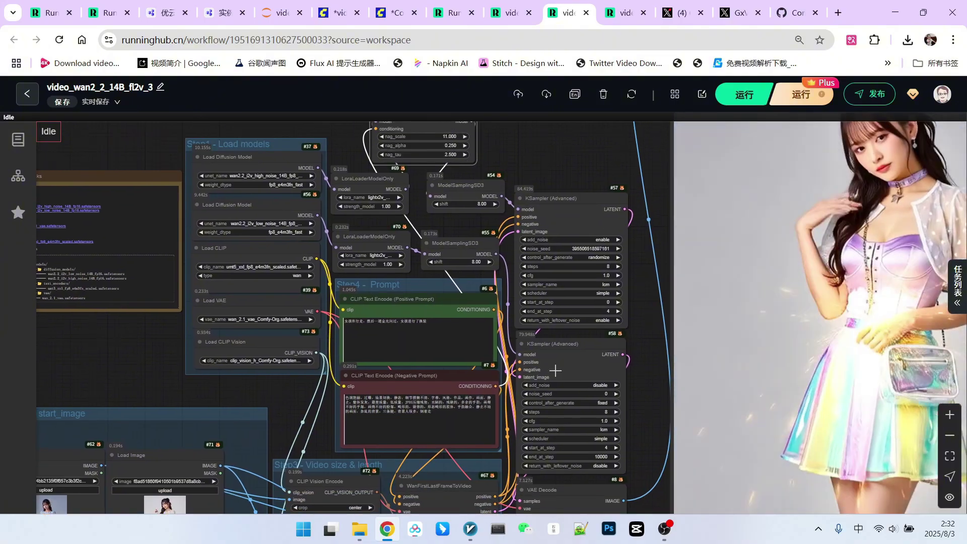
pyautogui.scroll(3, 581, 342)
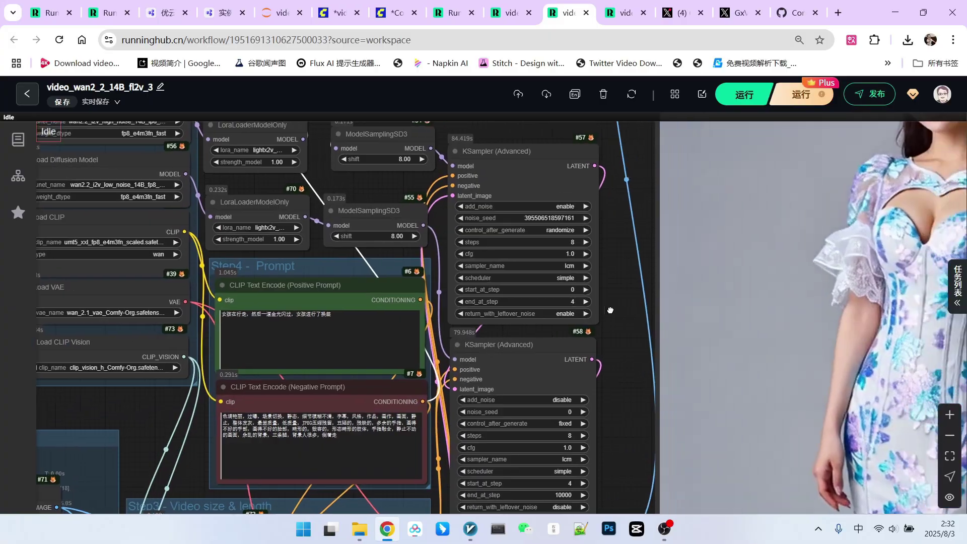
pyautogui.moveTo(666, 284); pyautogui.dragTo(621, 281)
pyautogui.scroll(3, 620, 282)
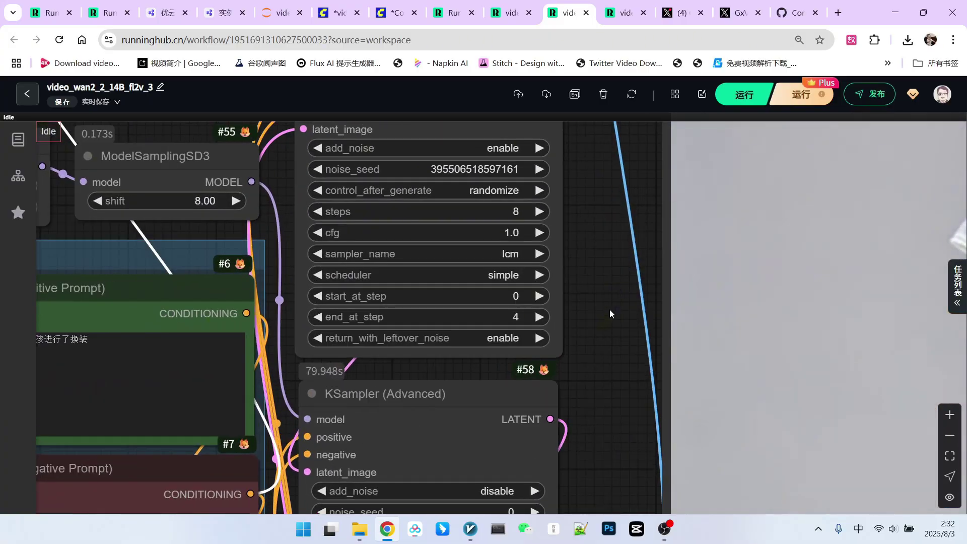
pyautogui.scroll(3, 611, 306)
pyautogui.scroll(-2, 582, 370)
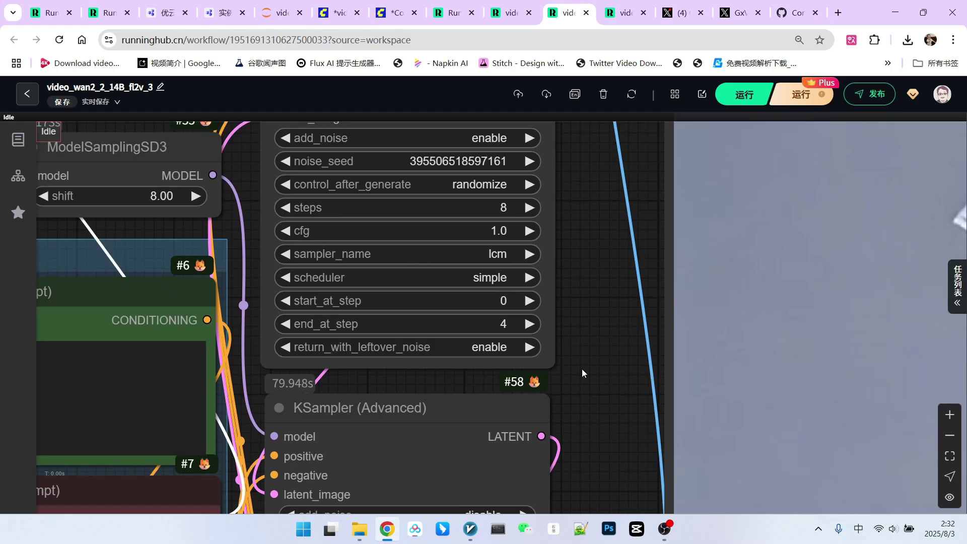
pyautogui.scroll(-3, 583, 378)
pyautogui.scroll(-2, 587, 360)
pyautogui.moveTo(588, 361); pyautogui.dragTo(587, 274)
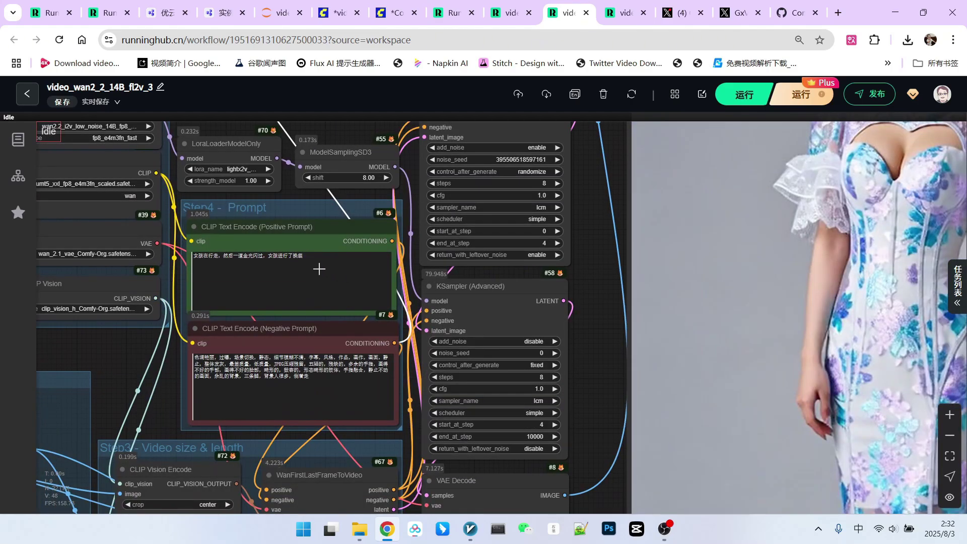
pyautogui.scroll(-4, 567, 285)
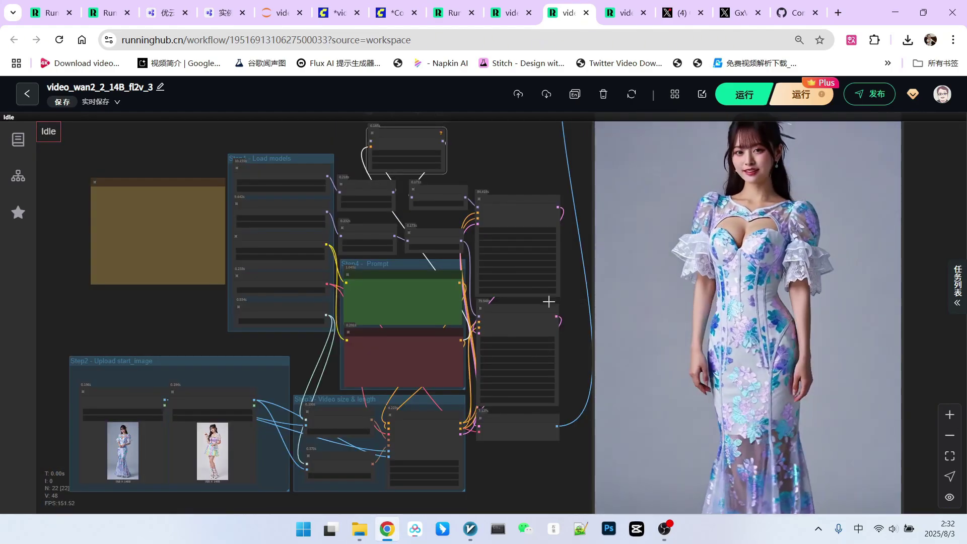
pyautogui.scroll(1, 567, 285)
pyautogui.scroll(-1, 571, 287)
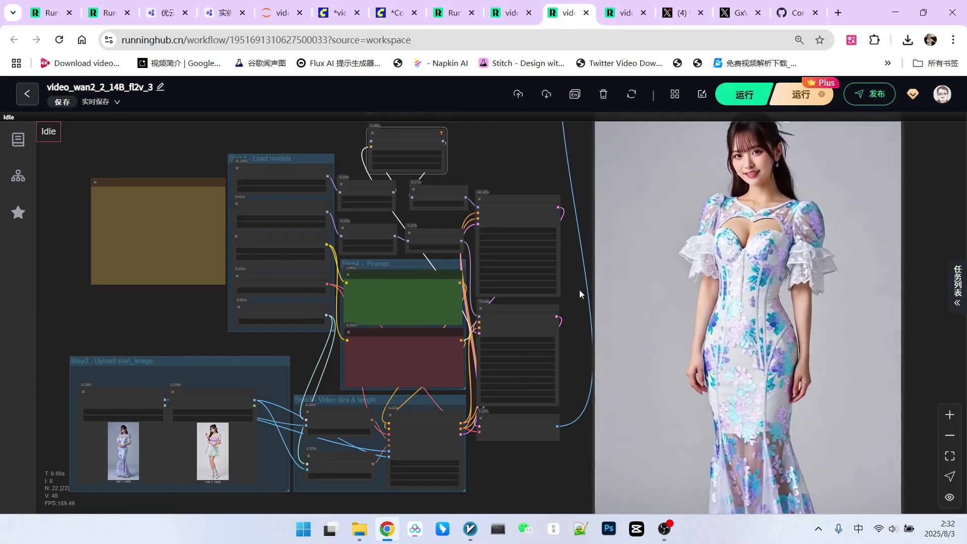
pyautogui.scroll(1, 566, 291)
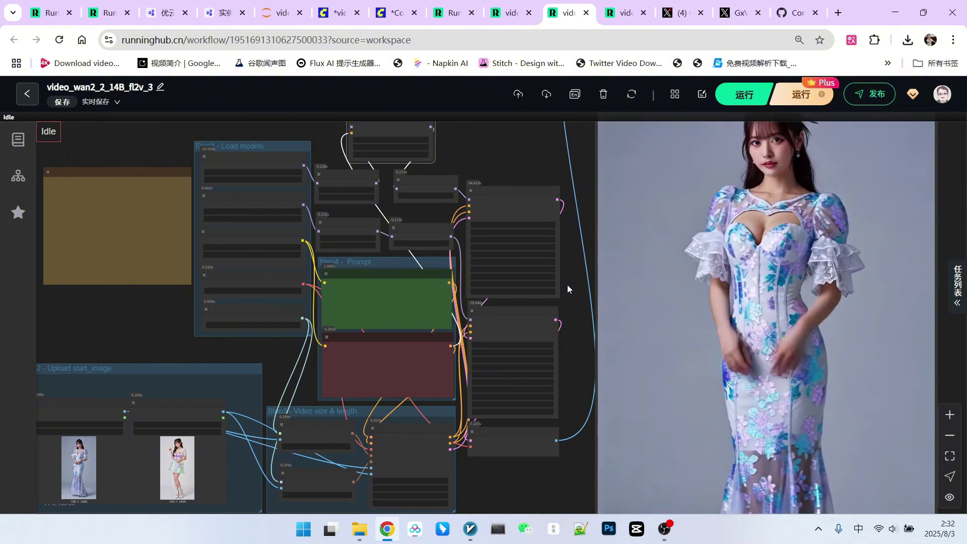
pyautogui.scroll(-1, 567, 286)
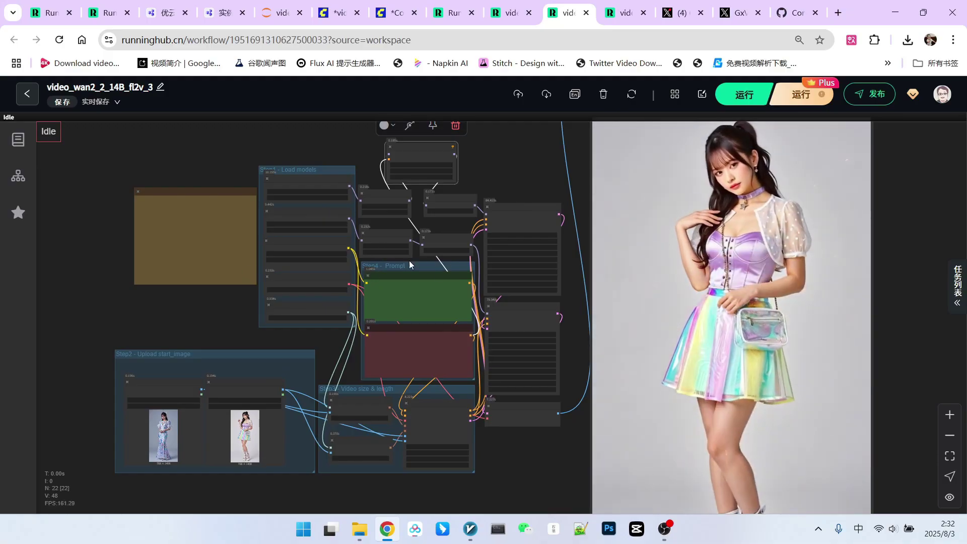
pyautogui.scroll(2, 572, 280)
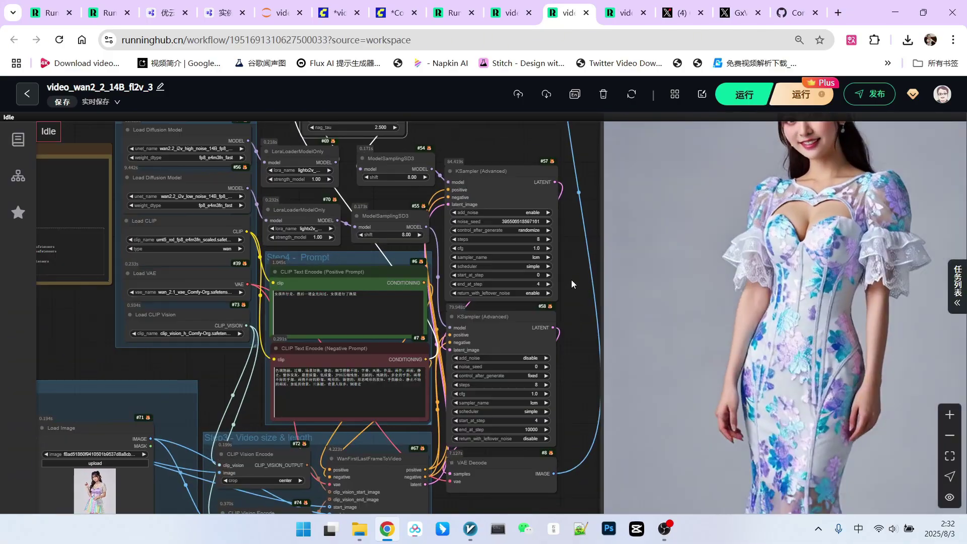
pyautogui.scroll(2, 572, 280)
pyautogui.scroll(1, 572, 285)
pyautogui.scroll(2, 571, 276)
pyautogui.scroll(1, 572, 267)
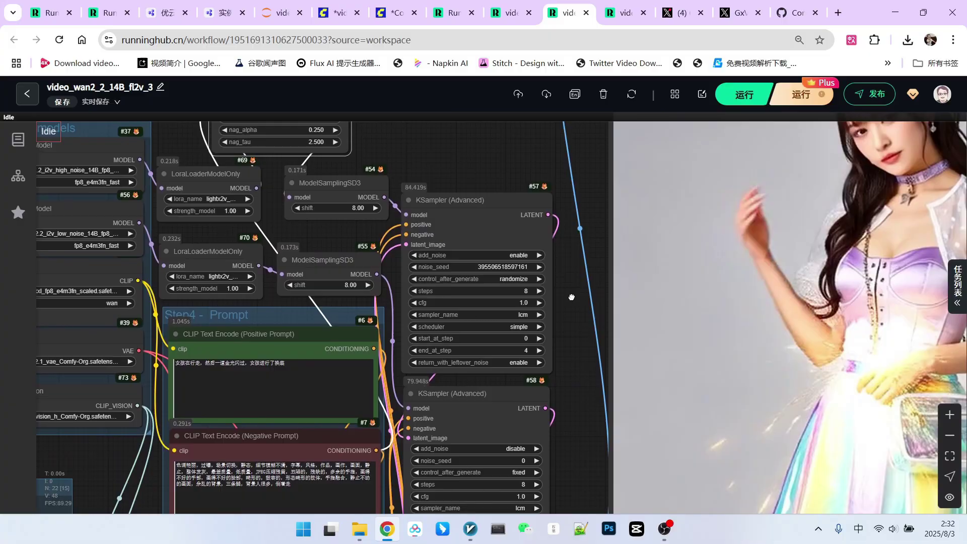
pyautogui.scroll(1, 573, 266)
pyautogui.click(541, 250)
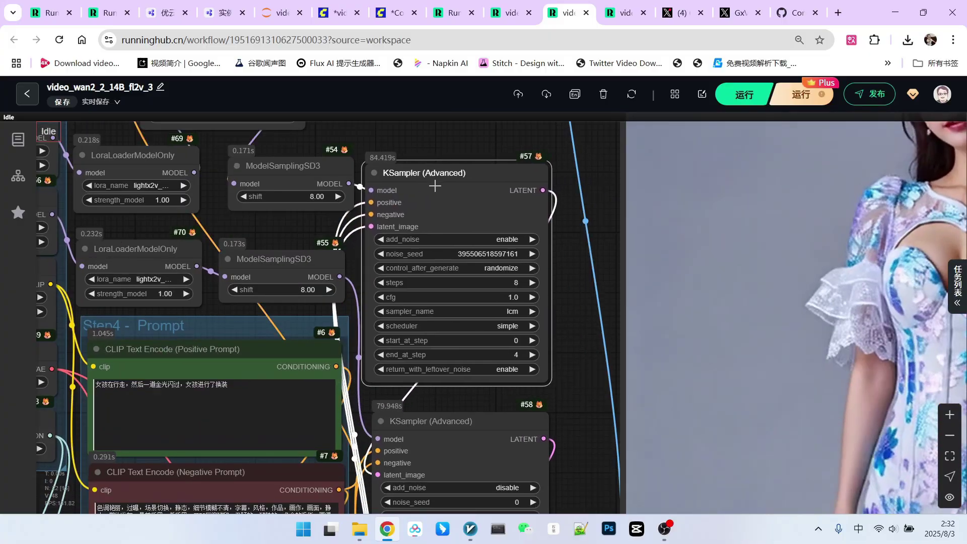
pyautogui.scroll(-1, 548, 351)
pyautogui.moveTo(483, 403); pyautogui.dragTo(484, 395)
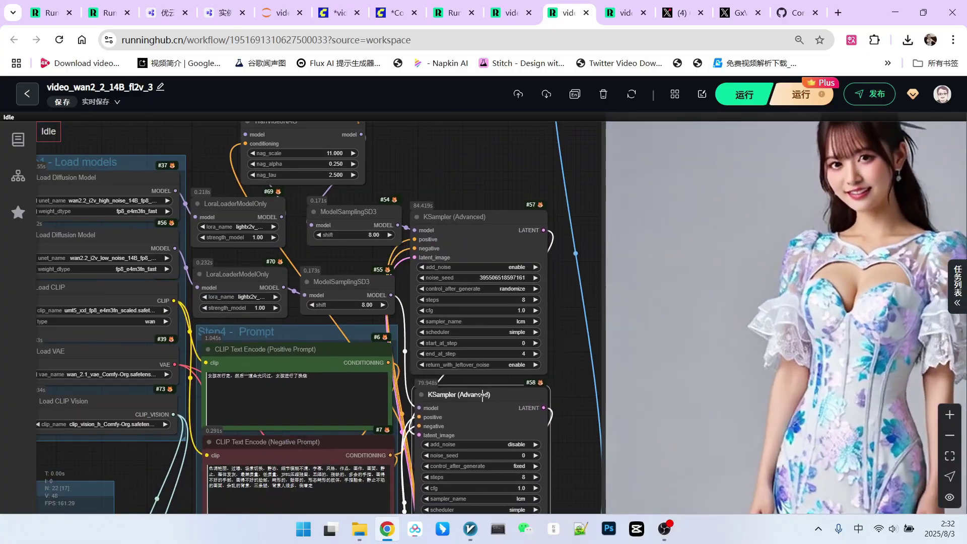
pyautogui.scroll(-2, 580, 363)
pyautogui.scroll(3, 581, 363)
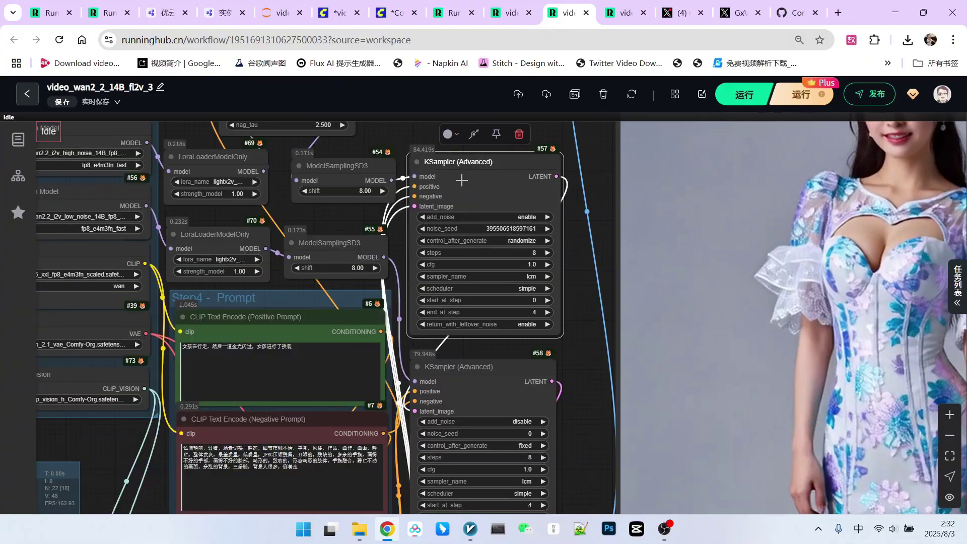
pyautogui.scroll(-2, 559, 337)
pyautogui.scroll(-2, 560, 336)
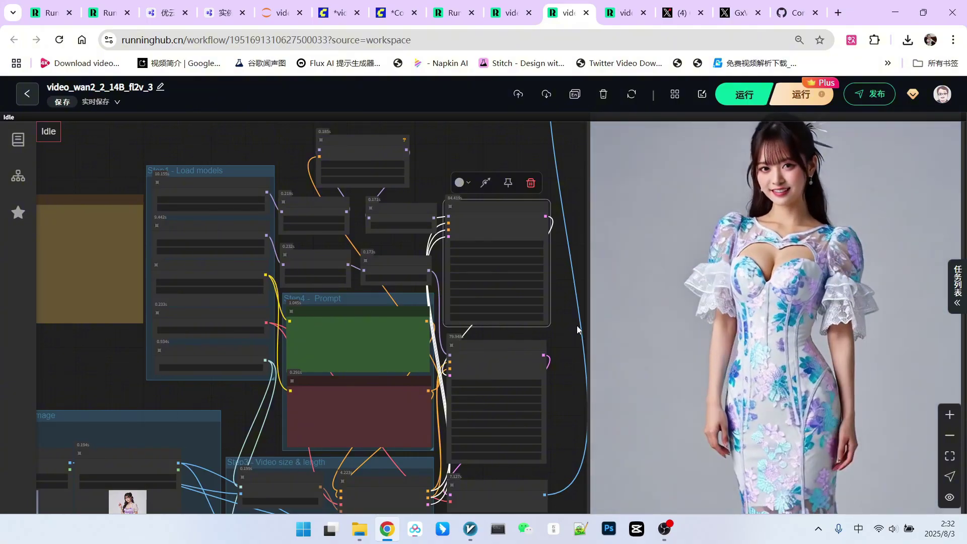
pyautogui.scroll(4, 457, 145)
pyautogui.scroll(3, 476, 211)
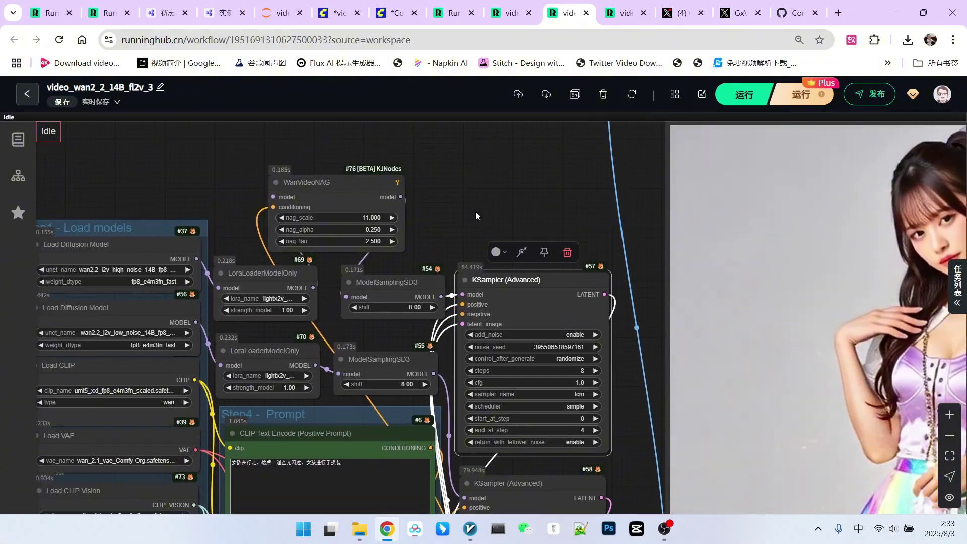
pyautogui.scroll(2, 339, 177)
pyautogui.click(339, 185)
pyautogui.scroll(-3, 454, 226)
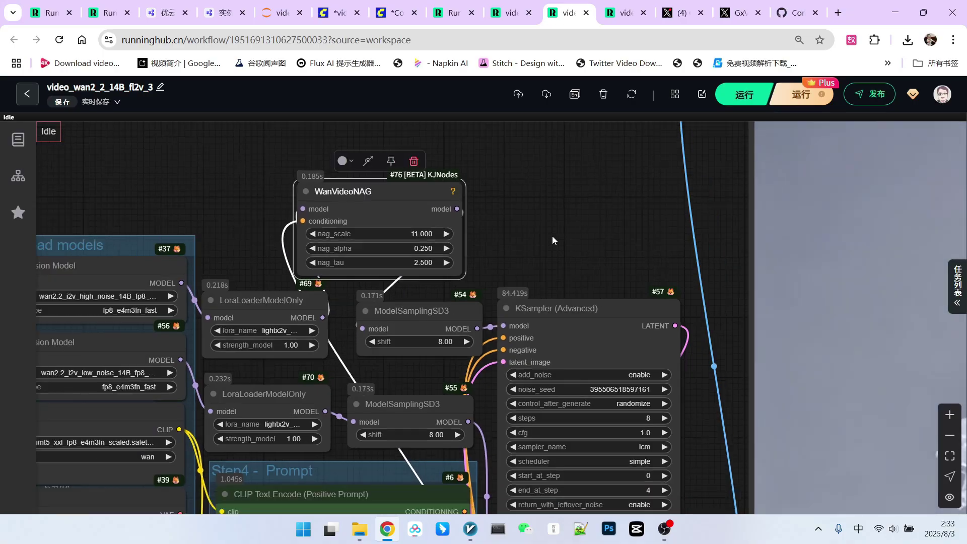
pyautogui.moveTo(453, 249); pyautogui.dragTo(575, 229)
pyautogui.scroll(-3, 575, 228)
pyautogui.scroll(-3, 588, 334)
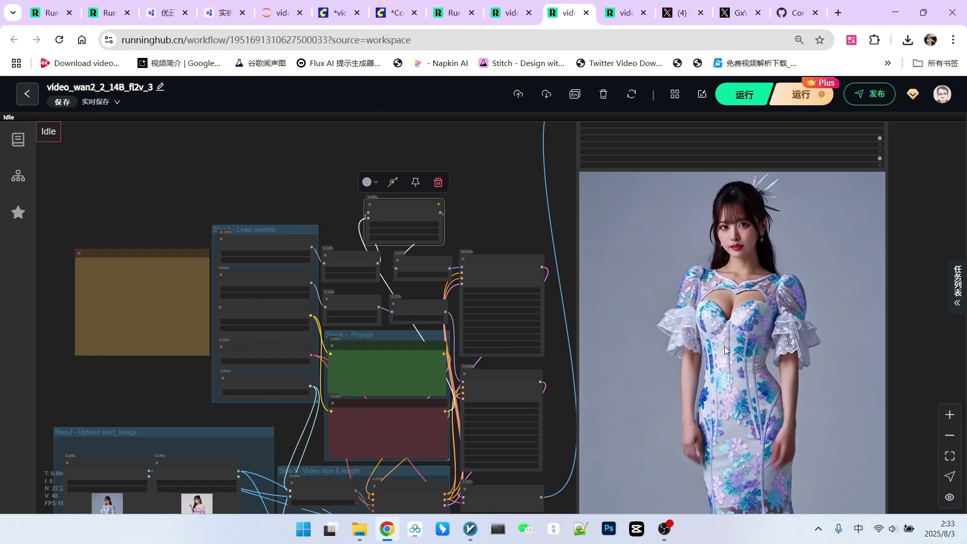
pyautogui.scroll(3, 540, 268)
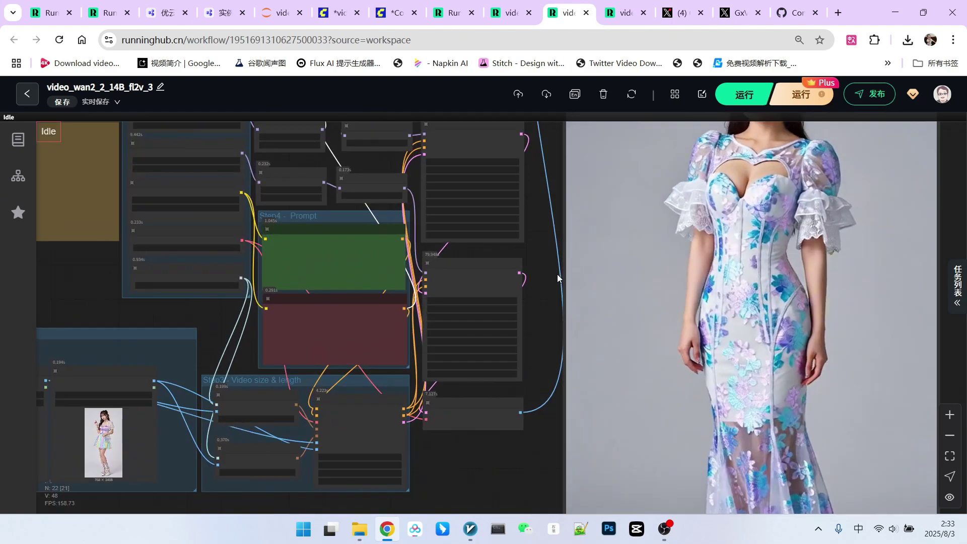
pyautogui.scroll(3, 557, 275)
pyautogui.click(444, 260)
pyautogui.scroll(-3, 537, 266)
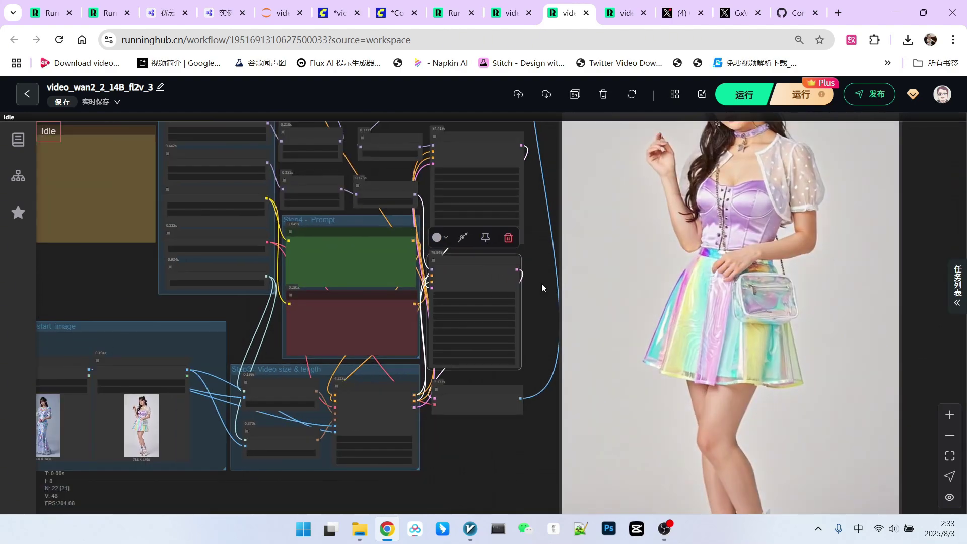
pyautogui.scroll(3, 554, 262)
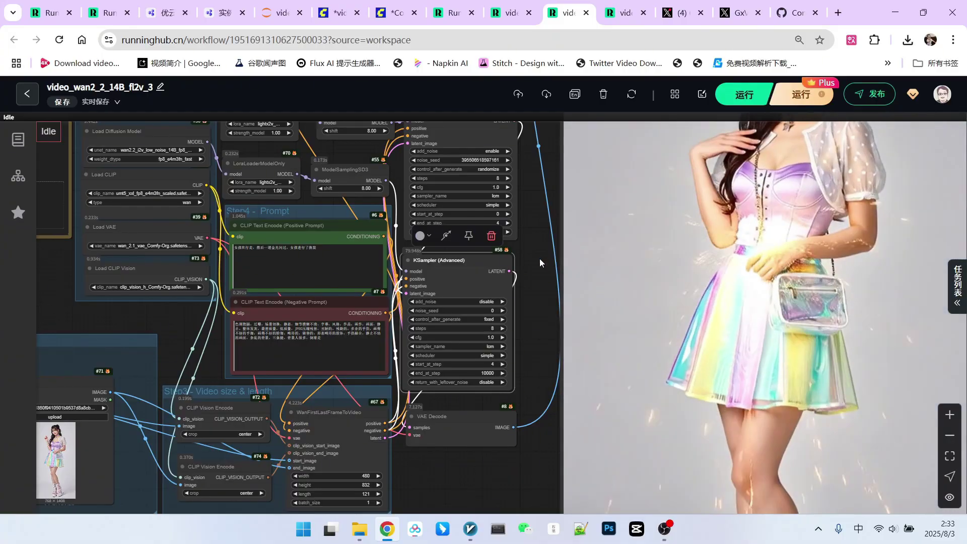
pyautogui.scroll(-3, 538, 252)
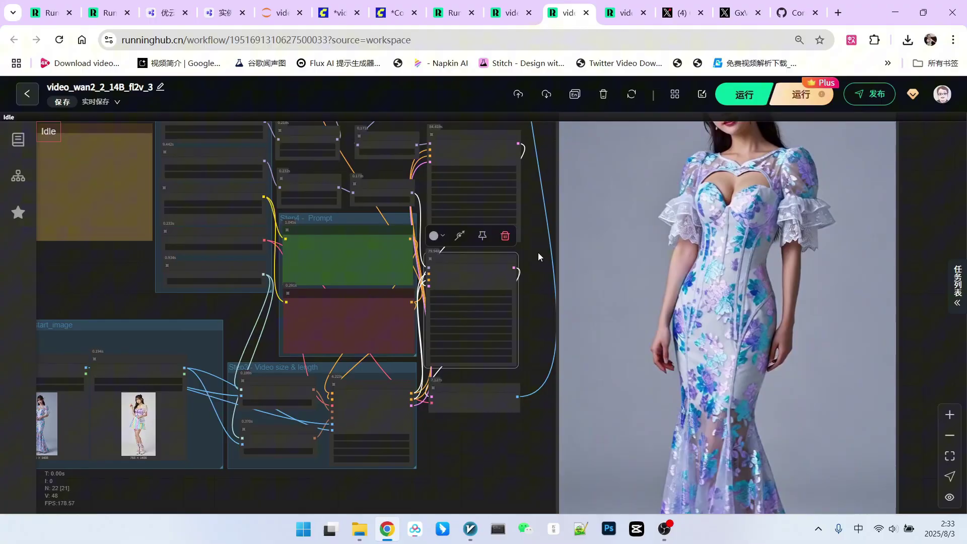
pyautogui.scroll(3, 539, 253)
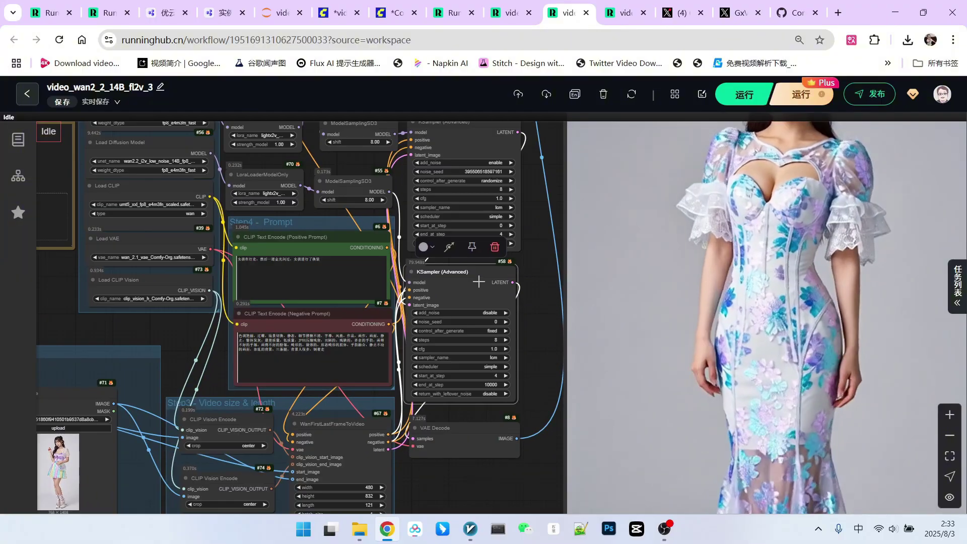
pyautogui.moveTo(521, 266)
pyautogui.mouseDown()
pyautogui.moveTo(456, 182)
pyautogui.moveTo(491, 177)
pyautogui.mouseUp()
pyautogui.scroll(-4, 456, 179)
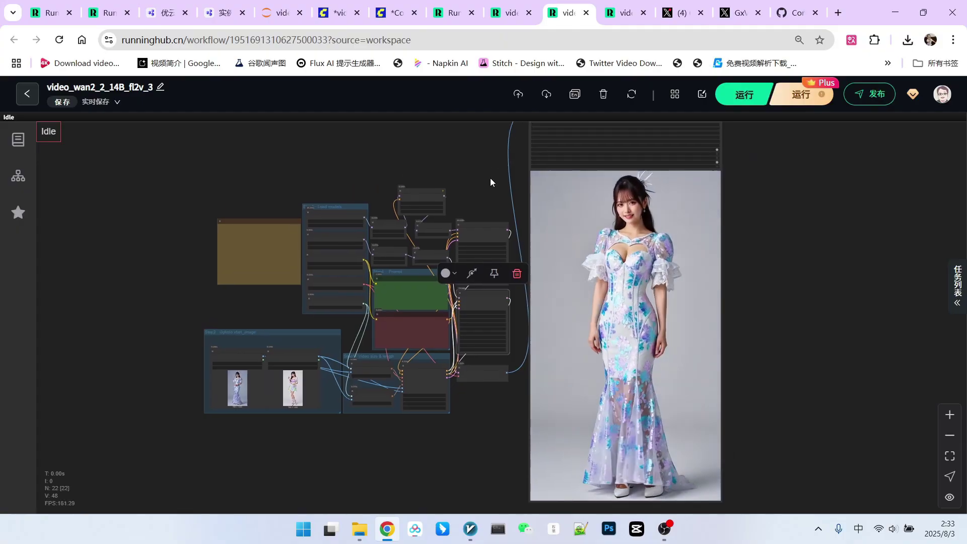
pyautogui.scroll(3, 484, 201)
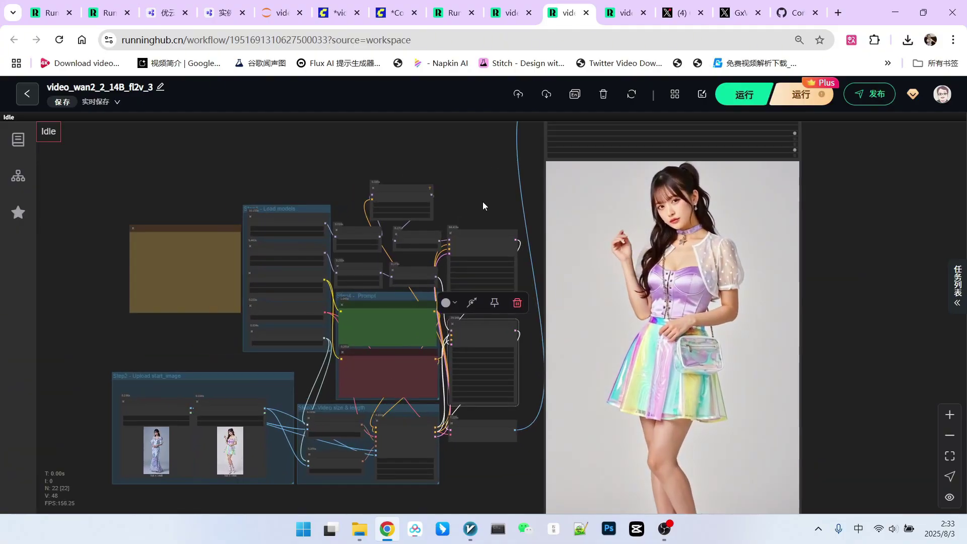
pyautogui.scroll(-1, 469, 196)
pyautogui.scroll(-1, 472, 193)
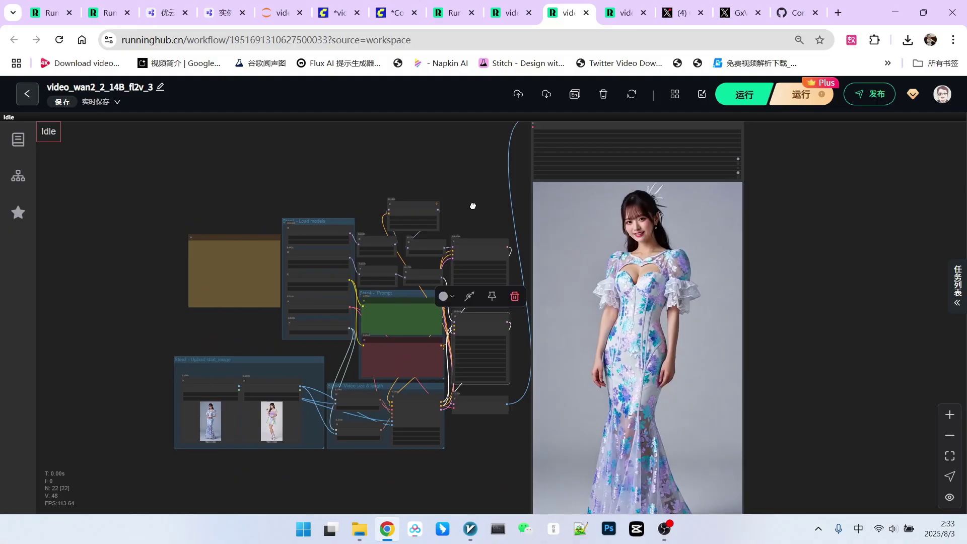